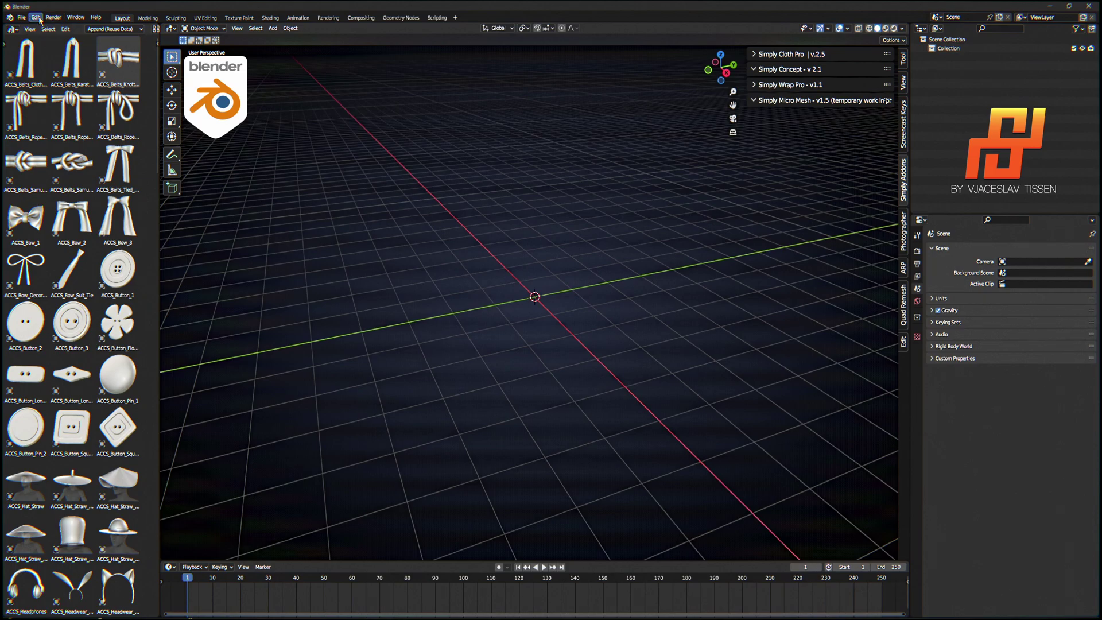
- Switch to File Explorer and examine the add-on, textures and asset library archives in the Simply Material folder
left_click(106, 619)
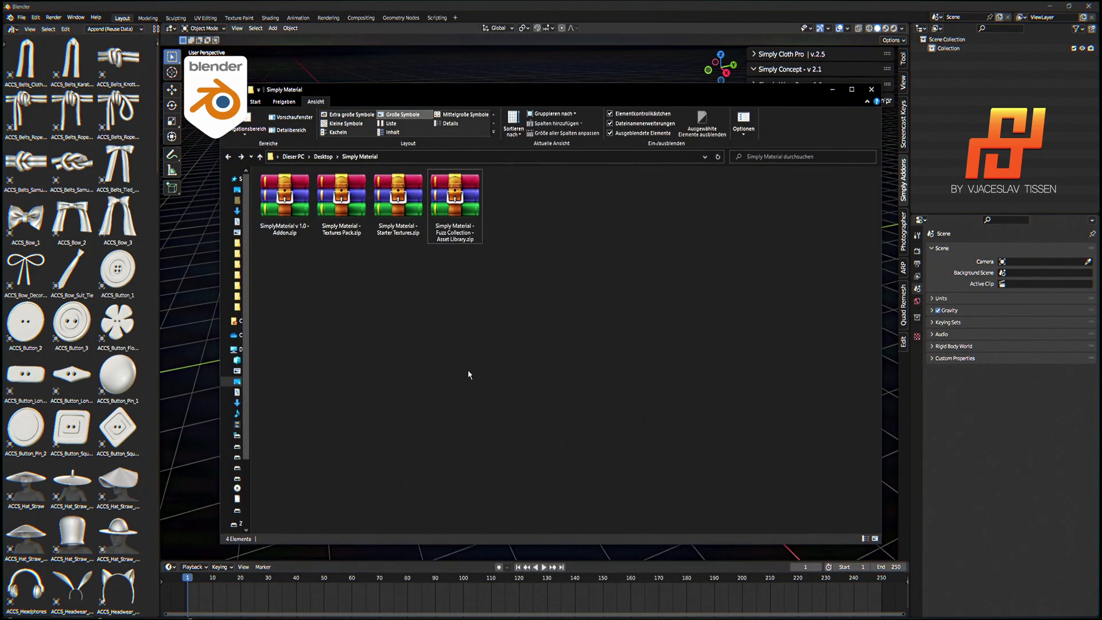
left_click_drag(528, 309, 257, 170)
left_click(310, 253)
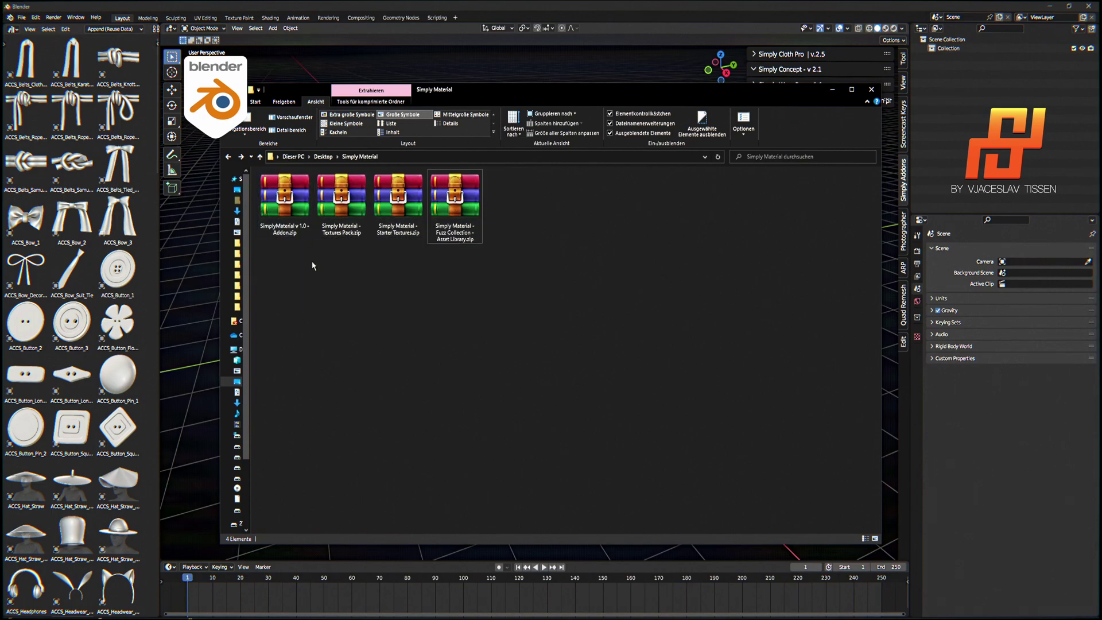
left_click(292, 208)
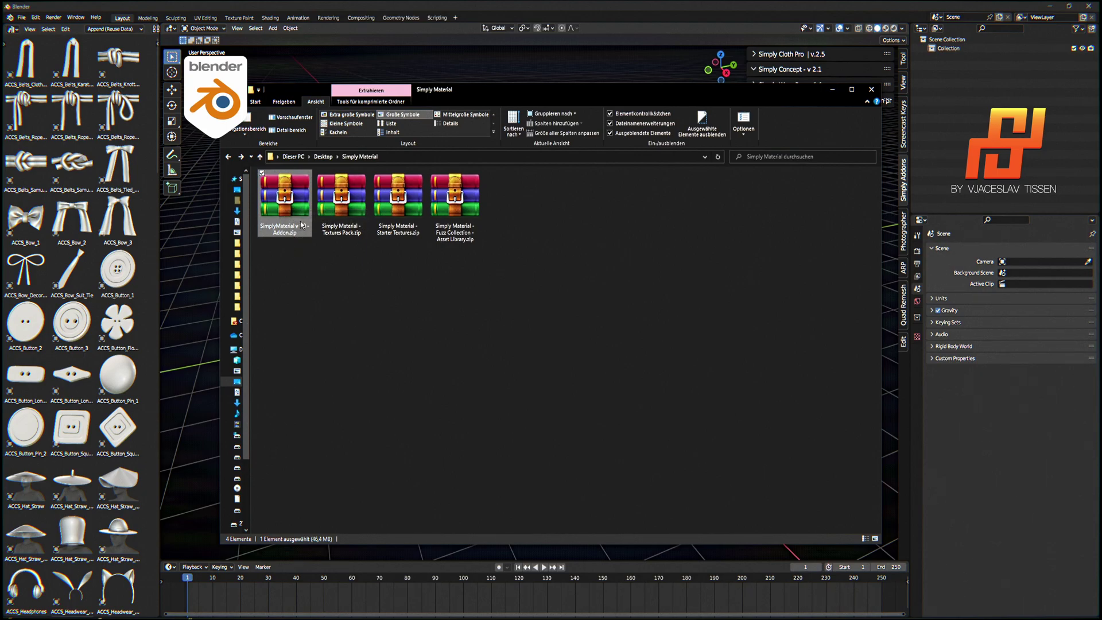
left_click(348, 185)
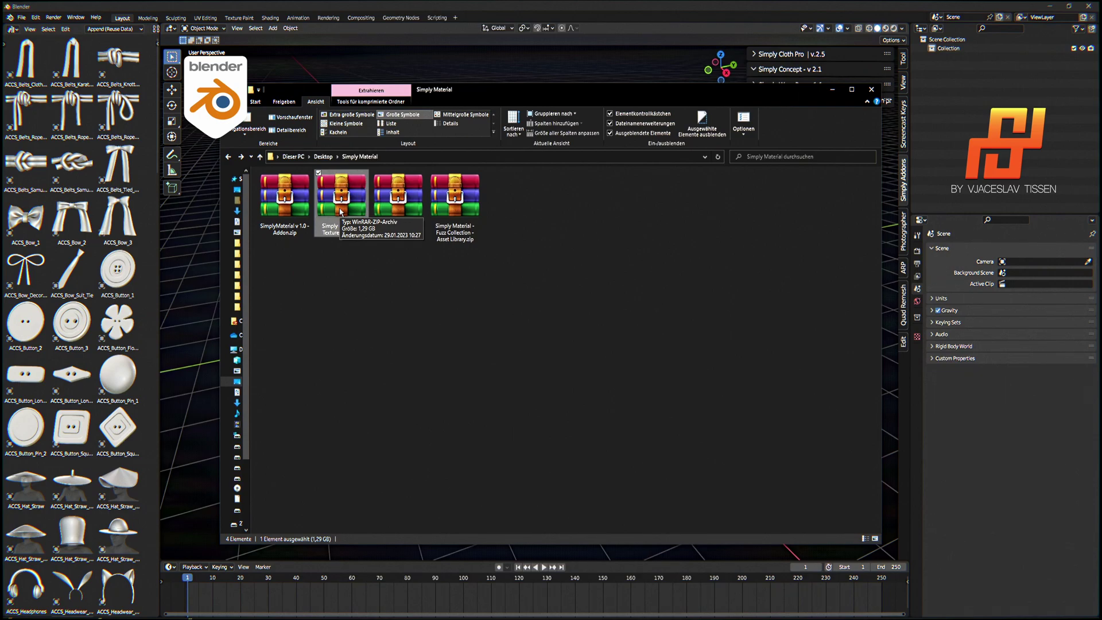
left_click(400, 201)
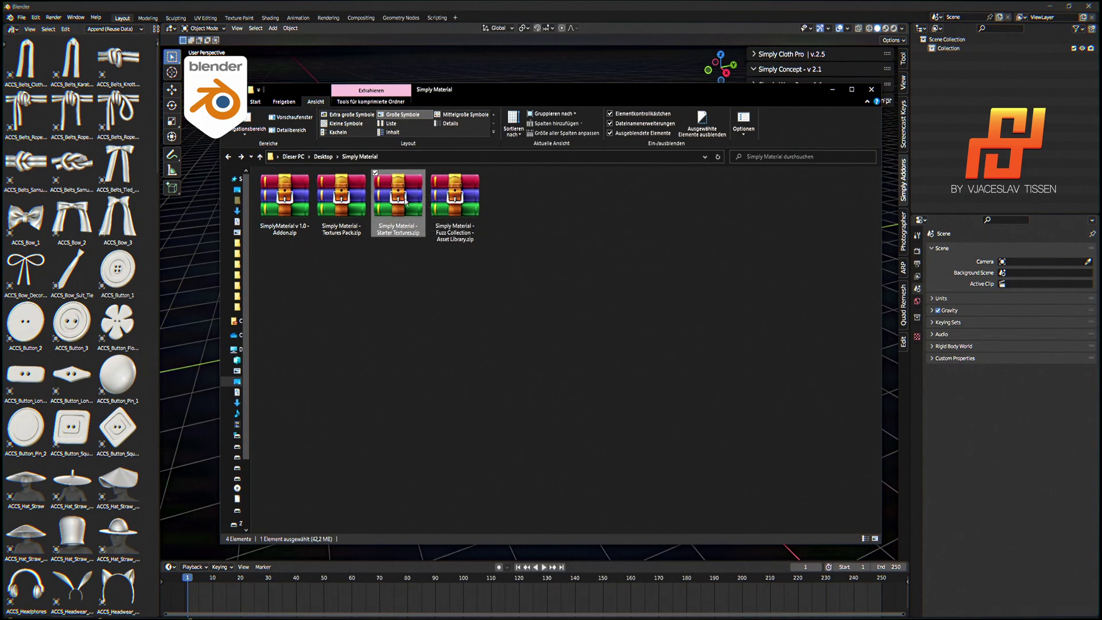
left_click(477, 200)
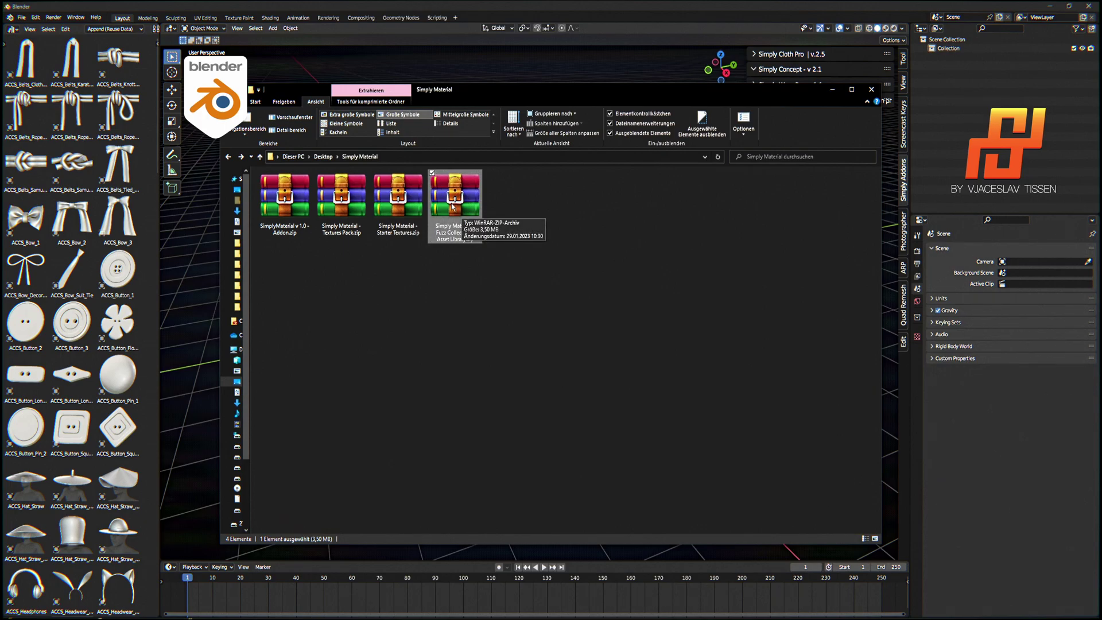
- Copy the path of the Simply Material folder and switch back to Blender
left_click(286, 222)
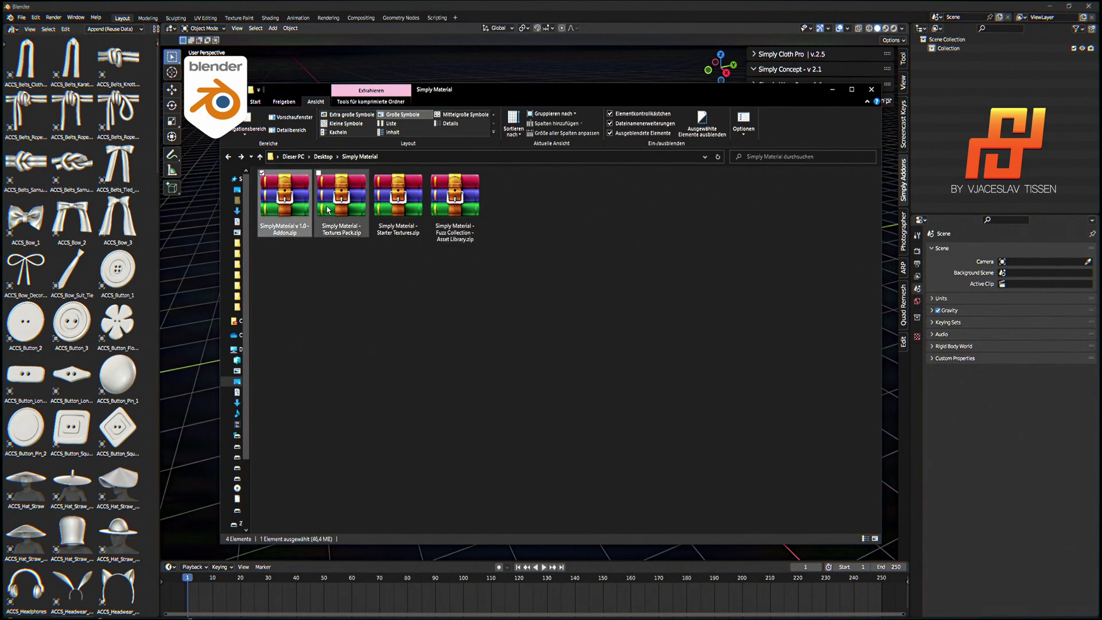
left_click(400, 157)
key("ctrl+c")
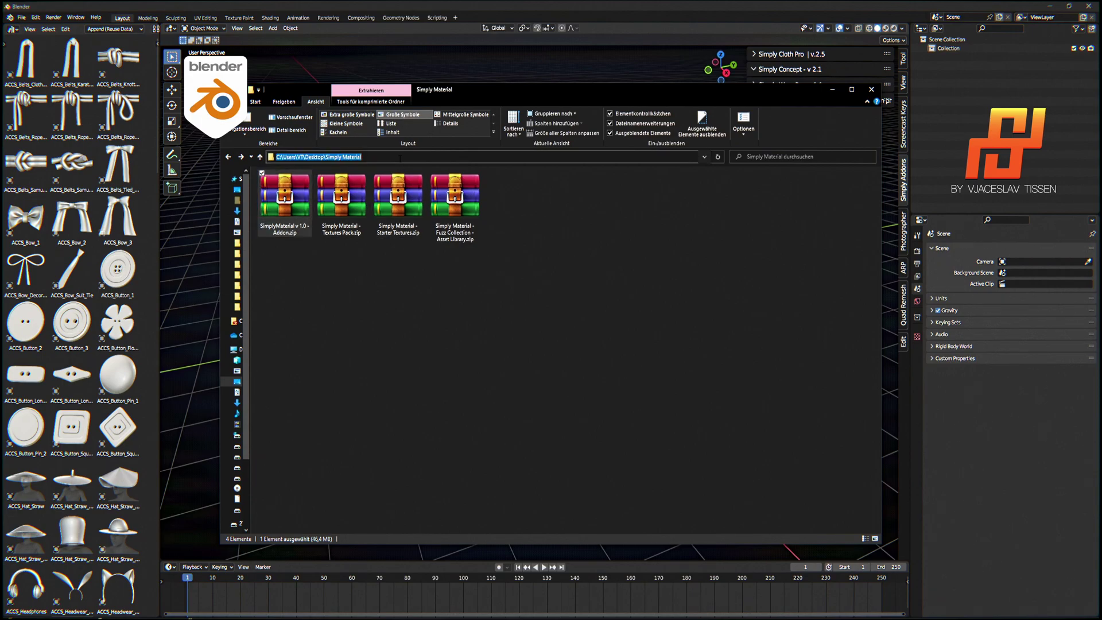
left_click(565, 10)
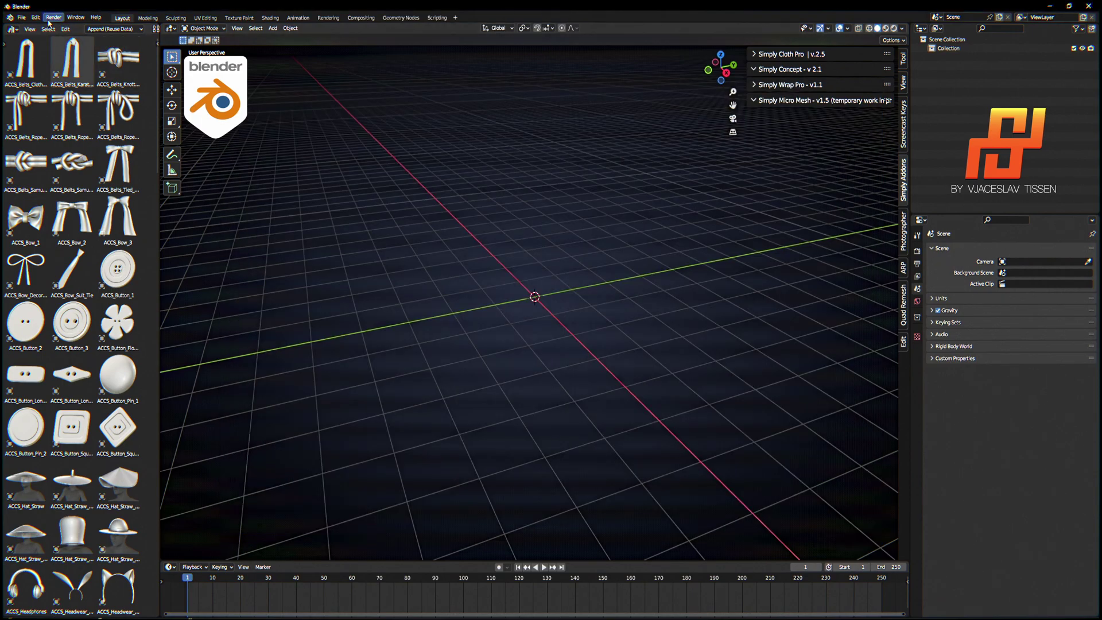
- Start an add-on installation from the Blender preferences and go to the Simply Material folder using the copied path
left_click(36, 18)
left_click(68, 156)
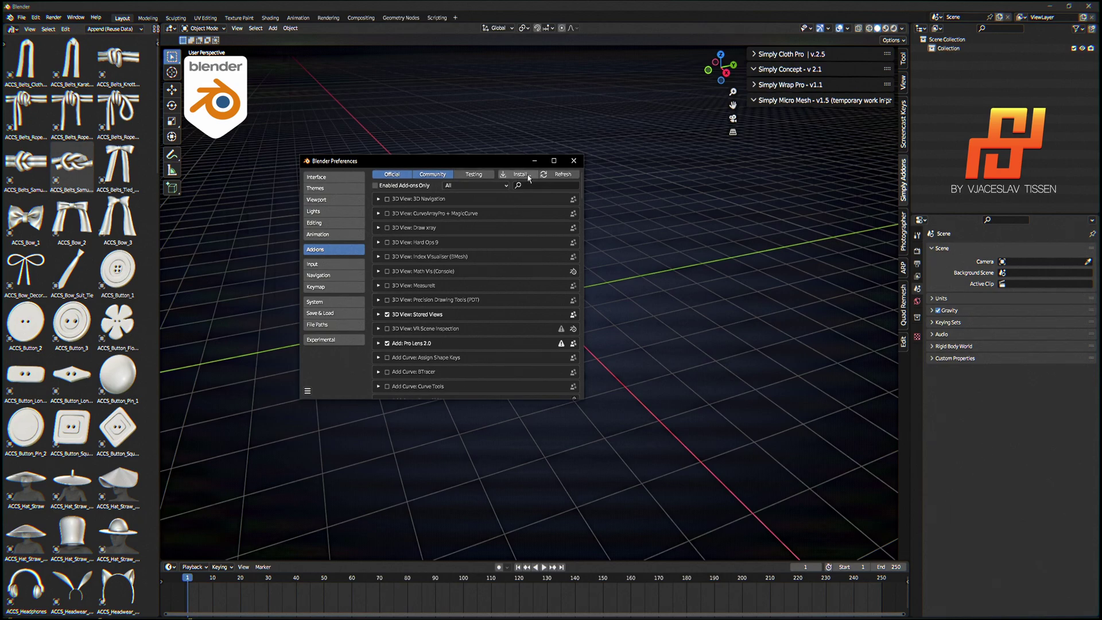
left_click(522, 180)
left_click(465, 151)
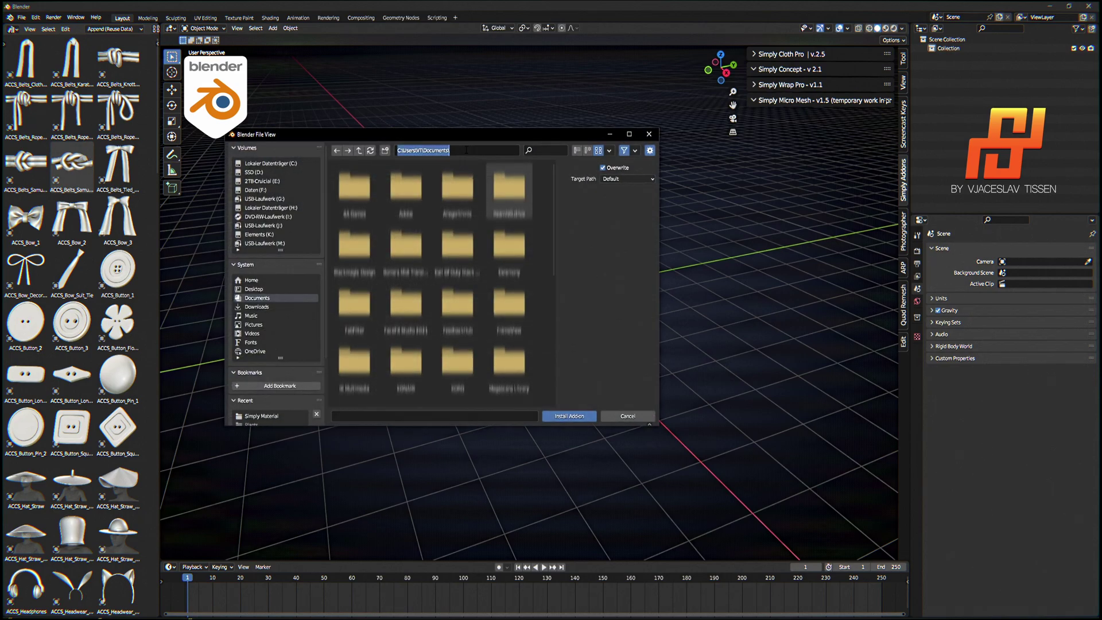
key("ctrl+v")
key("Return")
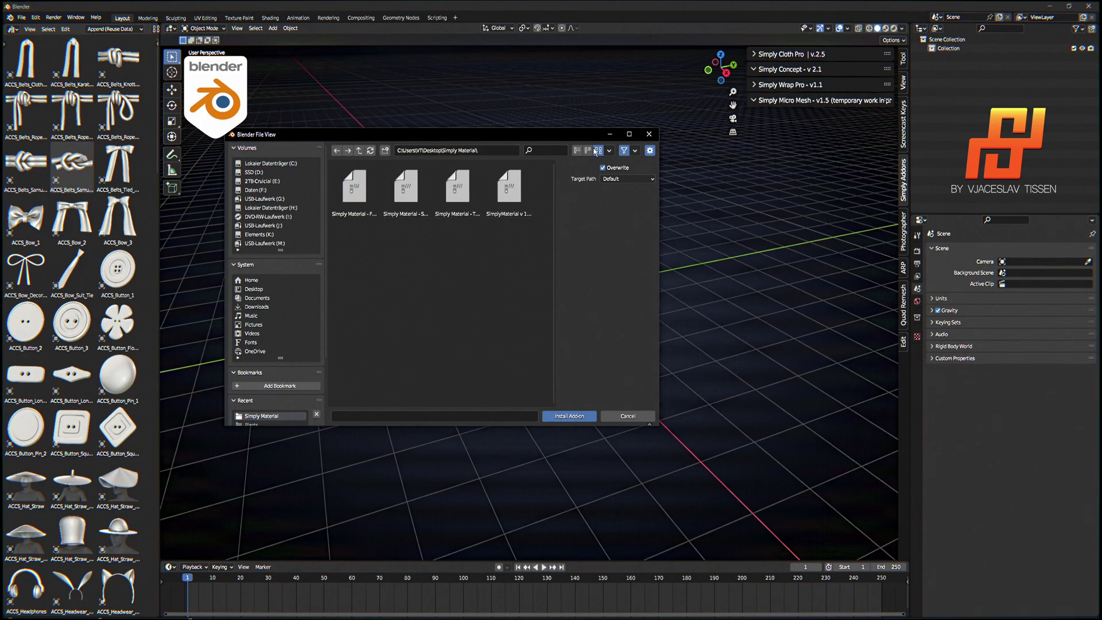
- Install SimplyMaterial v 1.0 - Addon.zip, then enable the Simply Material add-on and close the preferences
left_click(576, 150)
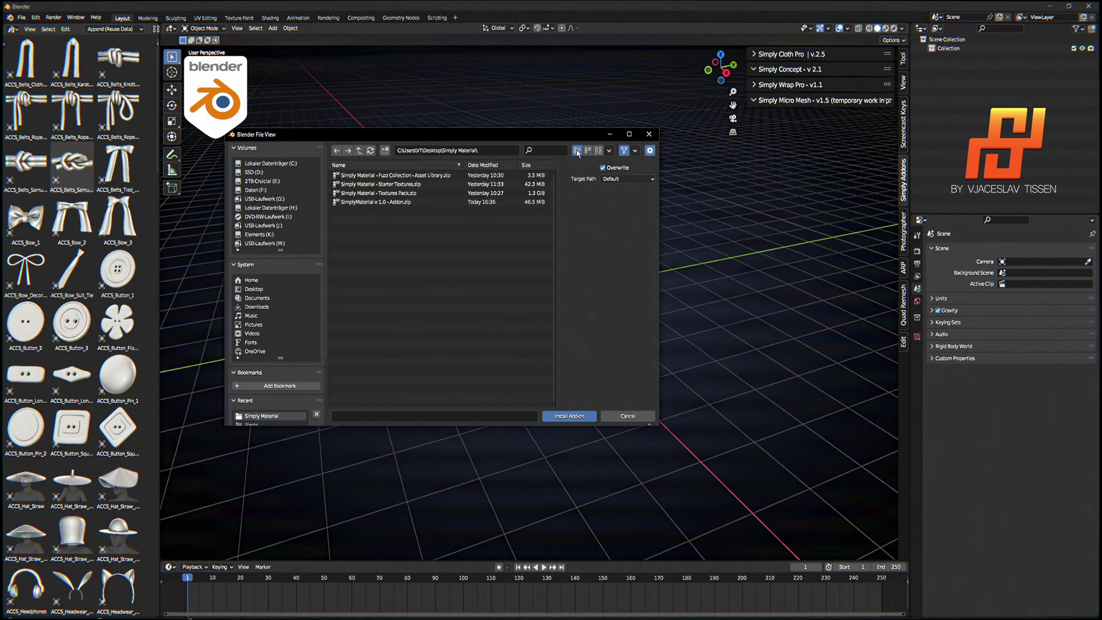
left_click(367, 203)
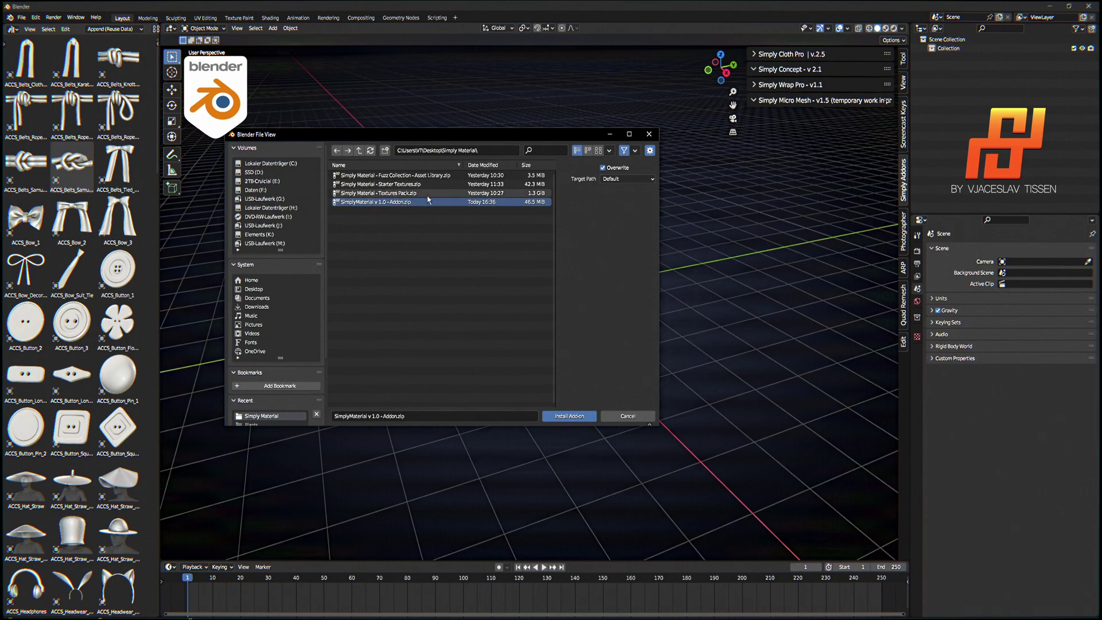
left_click(568, 417)
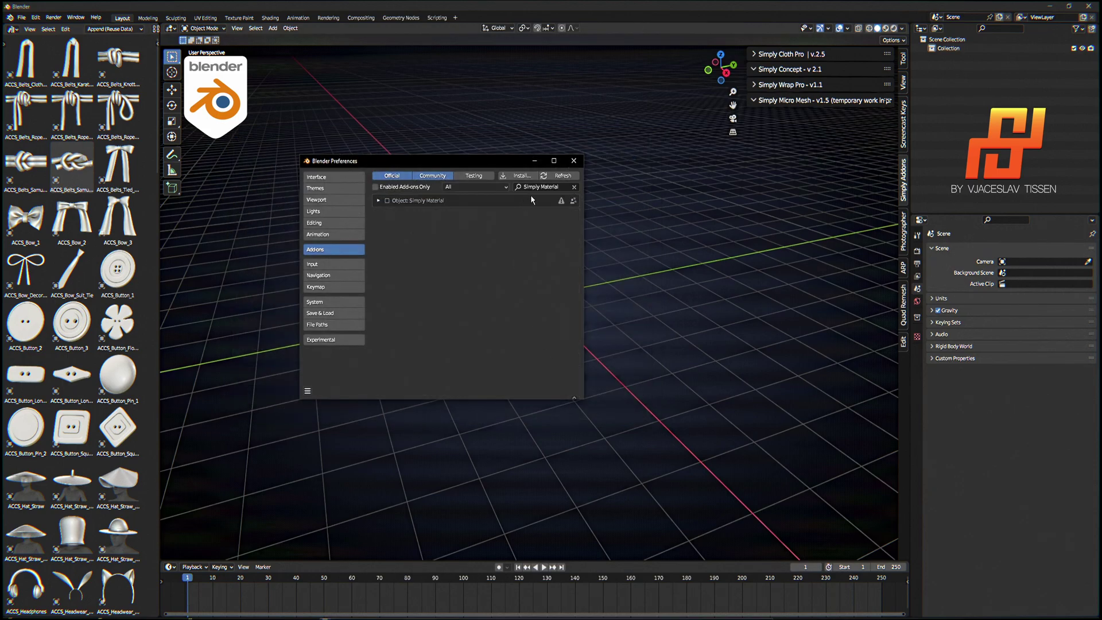
left_click(387, 201)
left_click(574, 161)
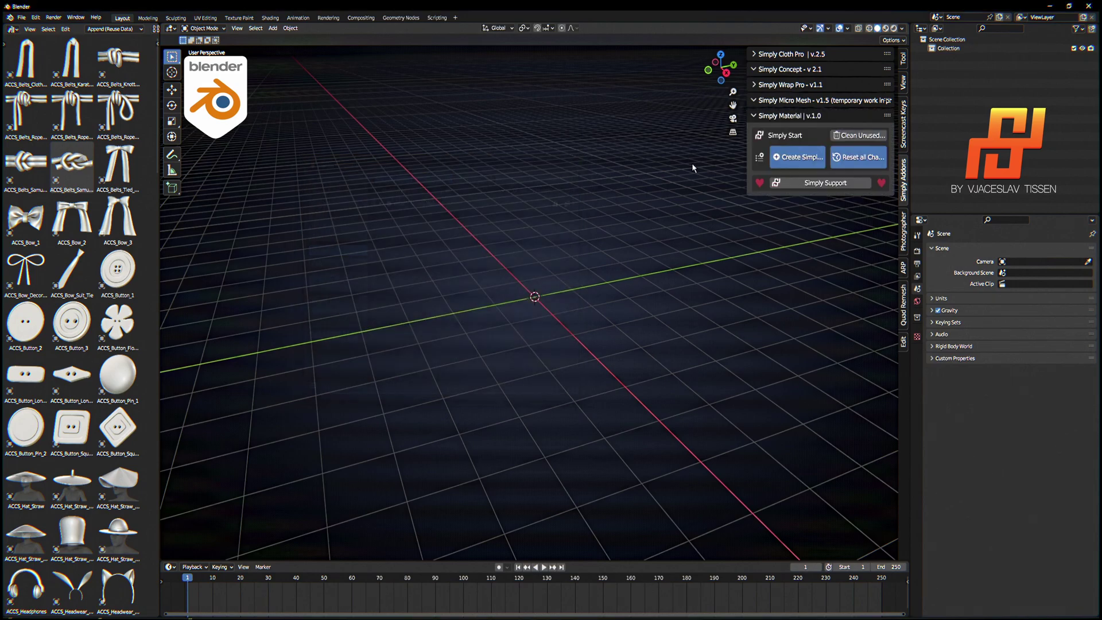
- Widen the viewport sidebar so the Simply Material add-on options show their full labels
left_click_drag(745, 165, 621, 185)
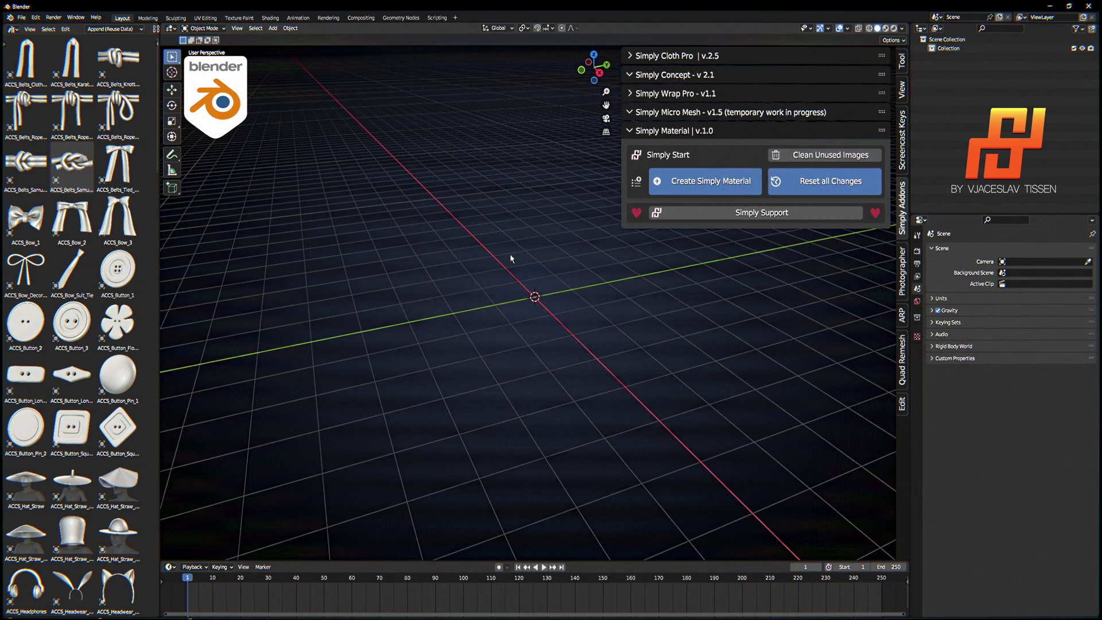
middle_click_drag(553, 295, 561, 222)
middle_click_drag(465, 266, 589, 211)
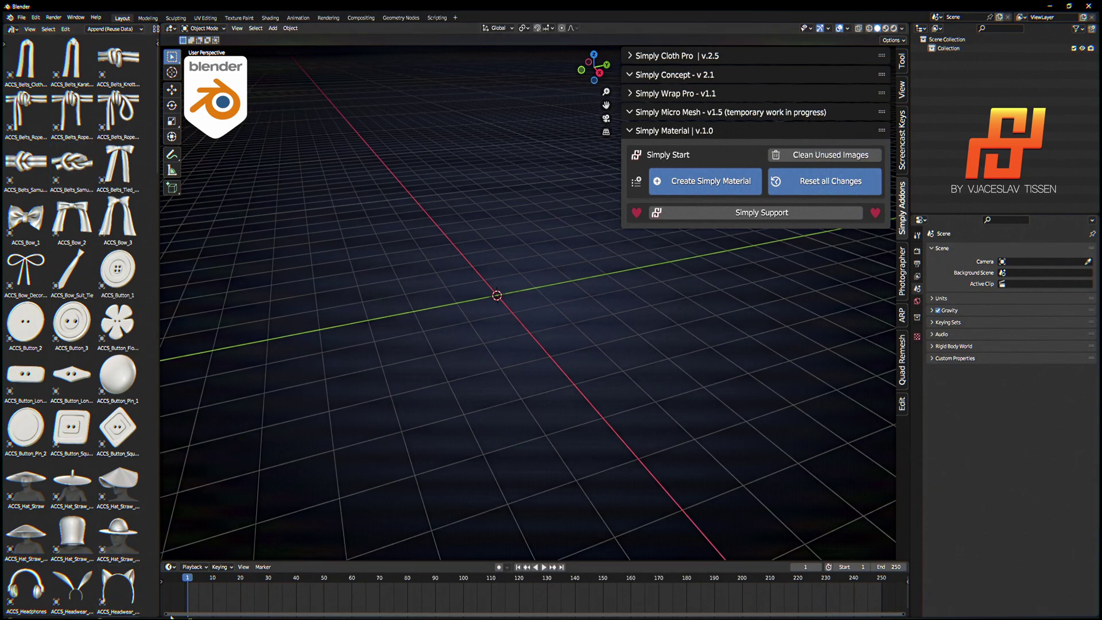
- Switch to File Explorer and extract Simply Material - Textures Pack.zip directly into the Simply Material folder
left_click(124, 616)
left_click(324, 373)
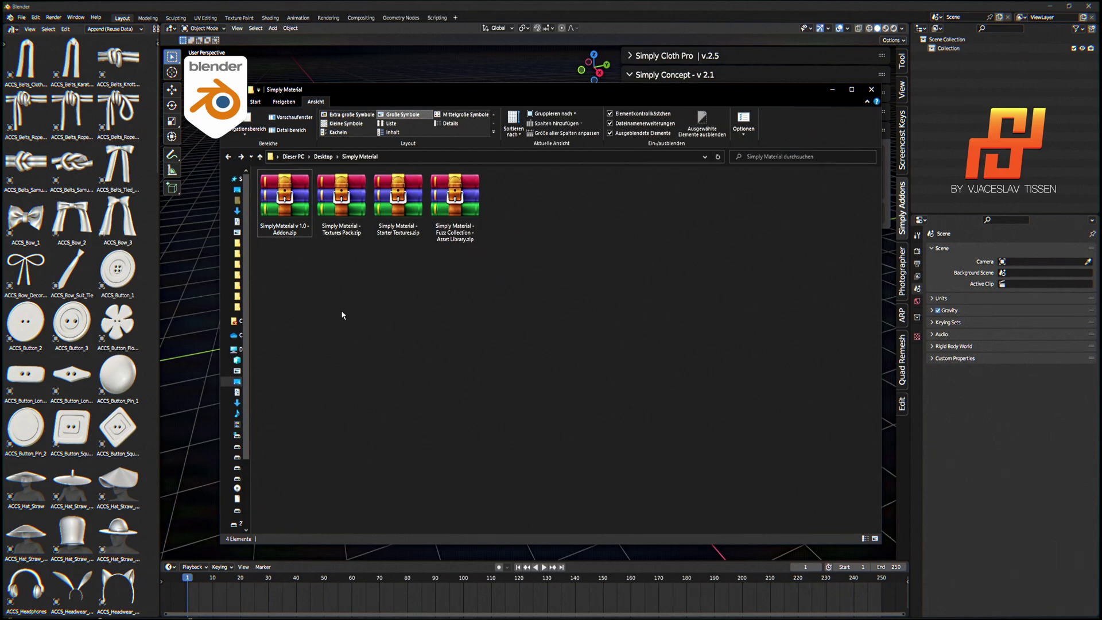
right_click(359, 201)
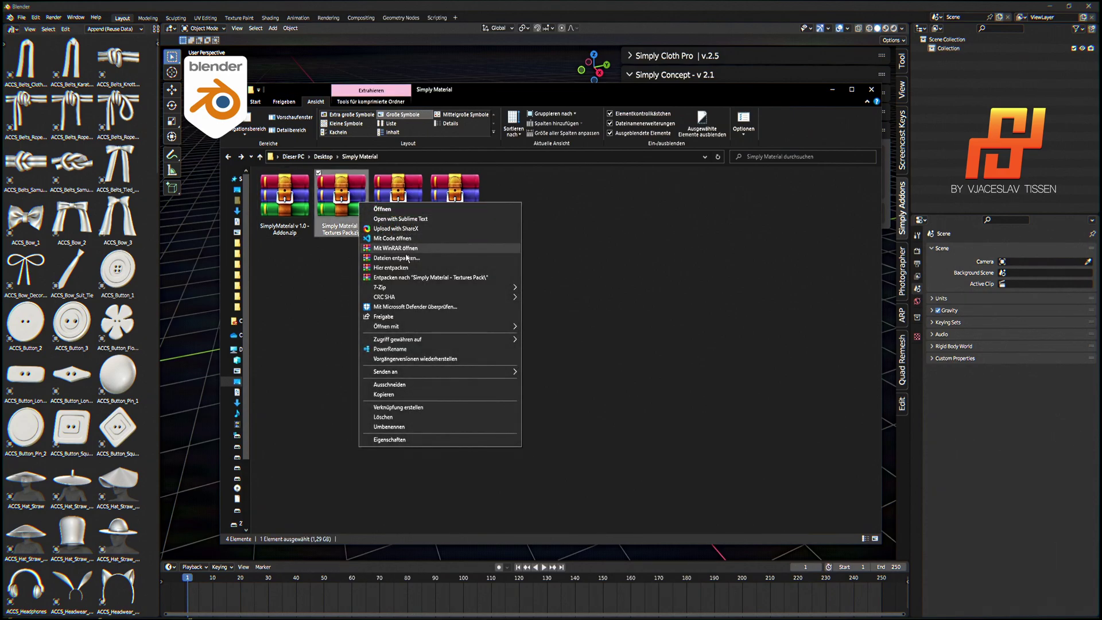
left_click(404, 268)
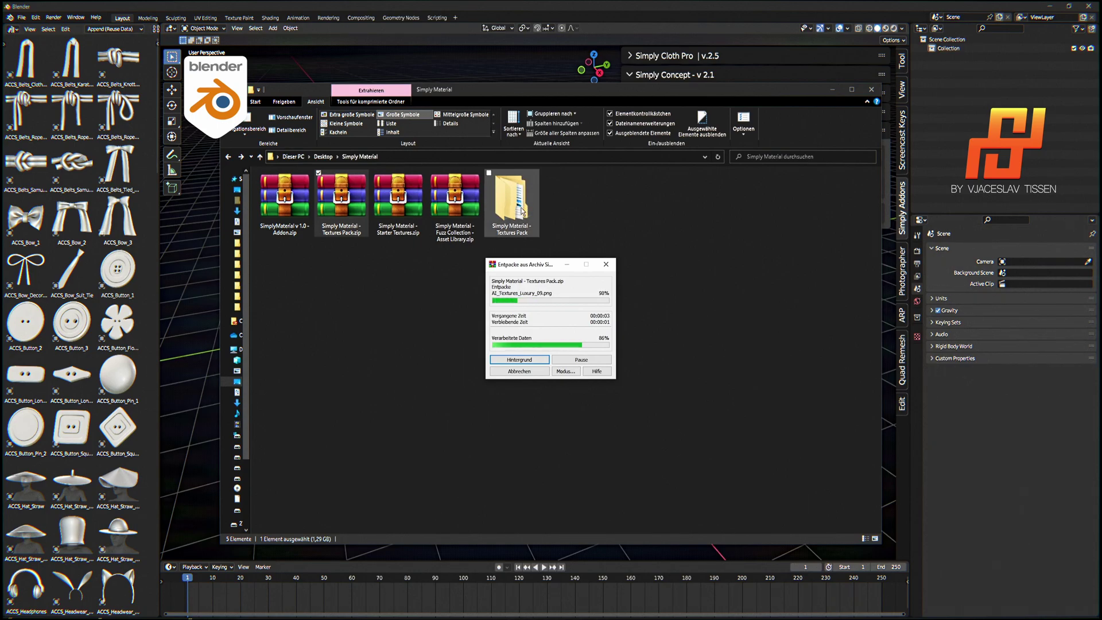
- Look through the 1_Simply-Textures subfolders of the extracted textures pack and return to the Simply Material folder
left_click(518, 210)
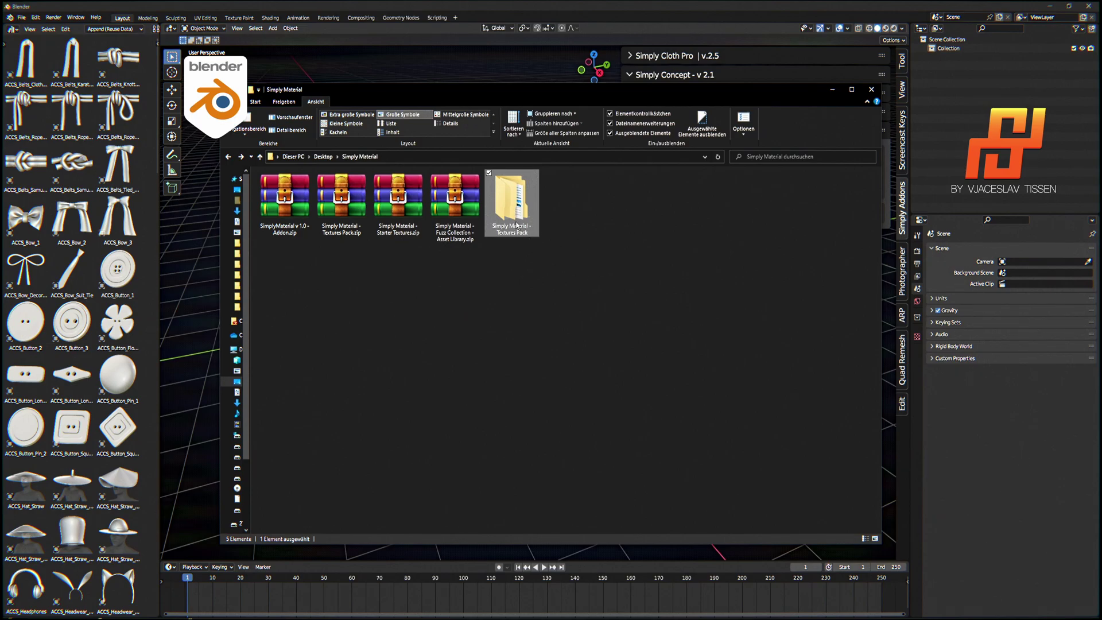
double_click(516, 225)
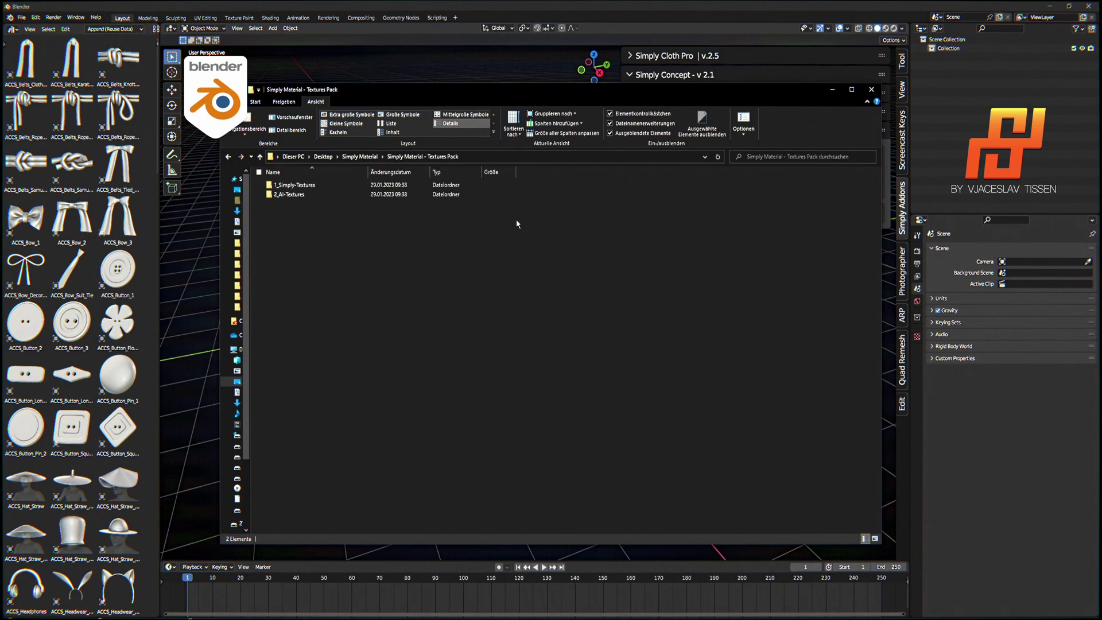
left_click(307, 186)
double_click(307, 186)
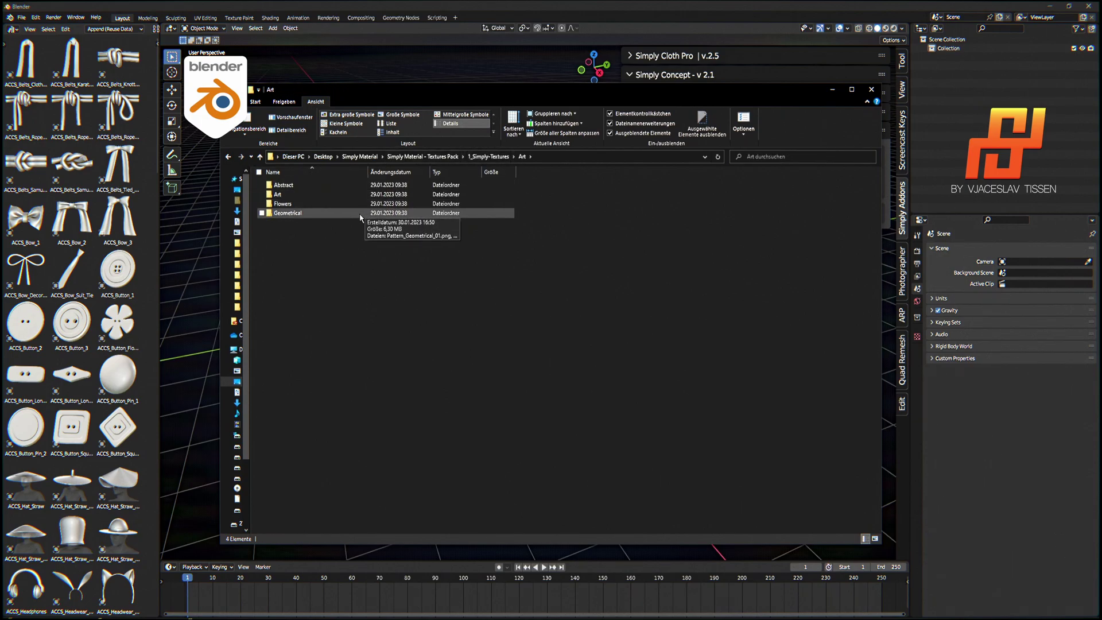
key("alt+Up")
key("alt+Up")
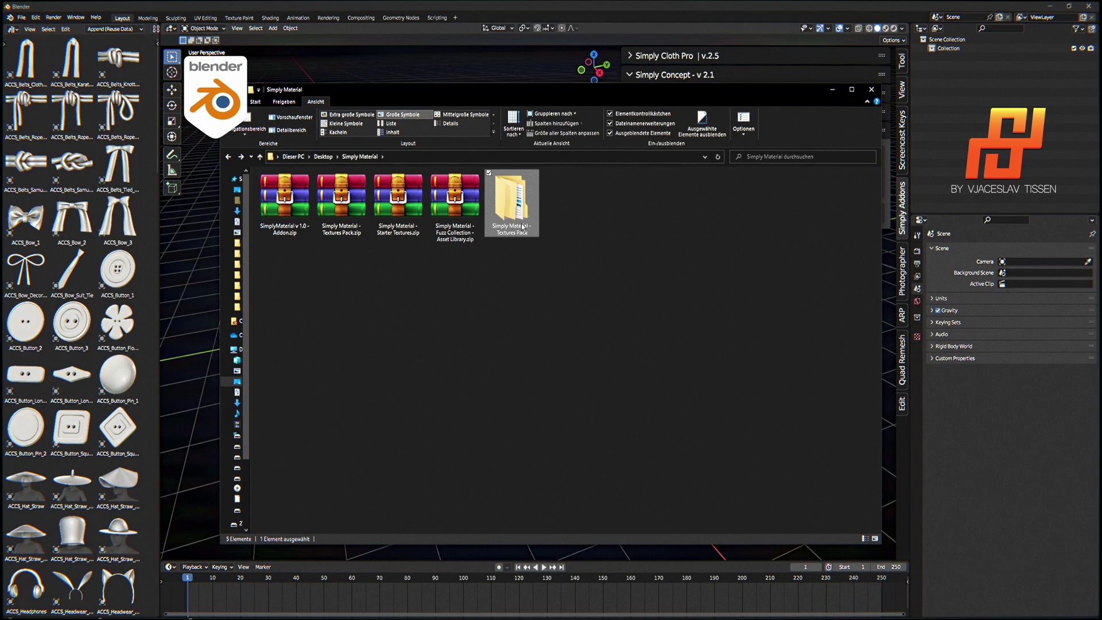
left_click(517, 156)
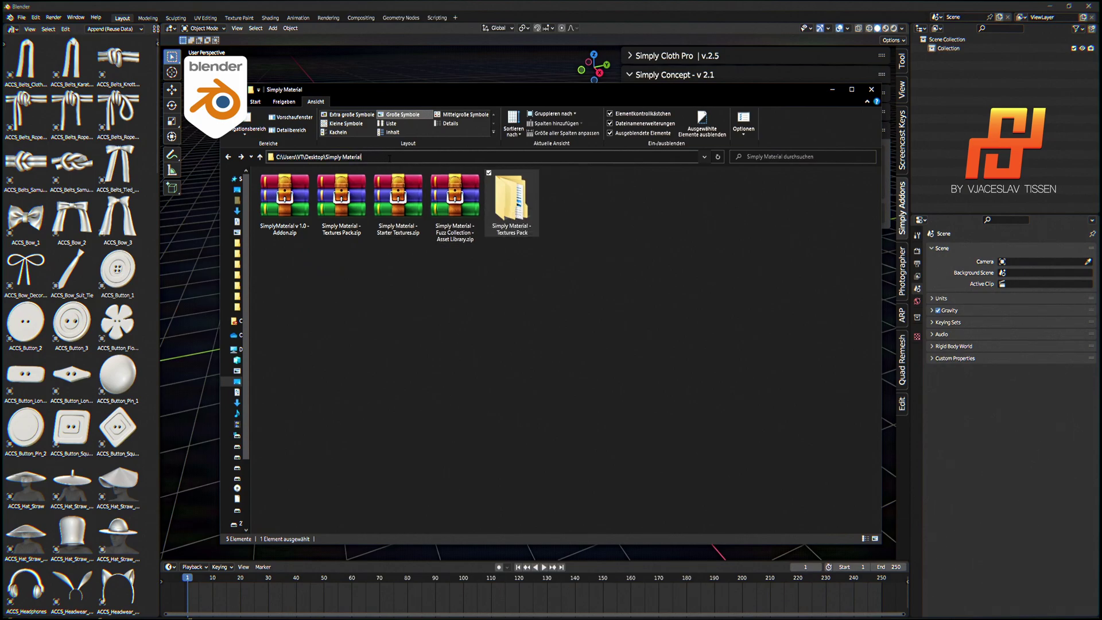
left_click(604, 285)
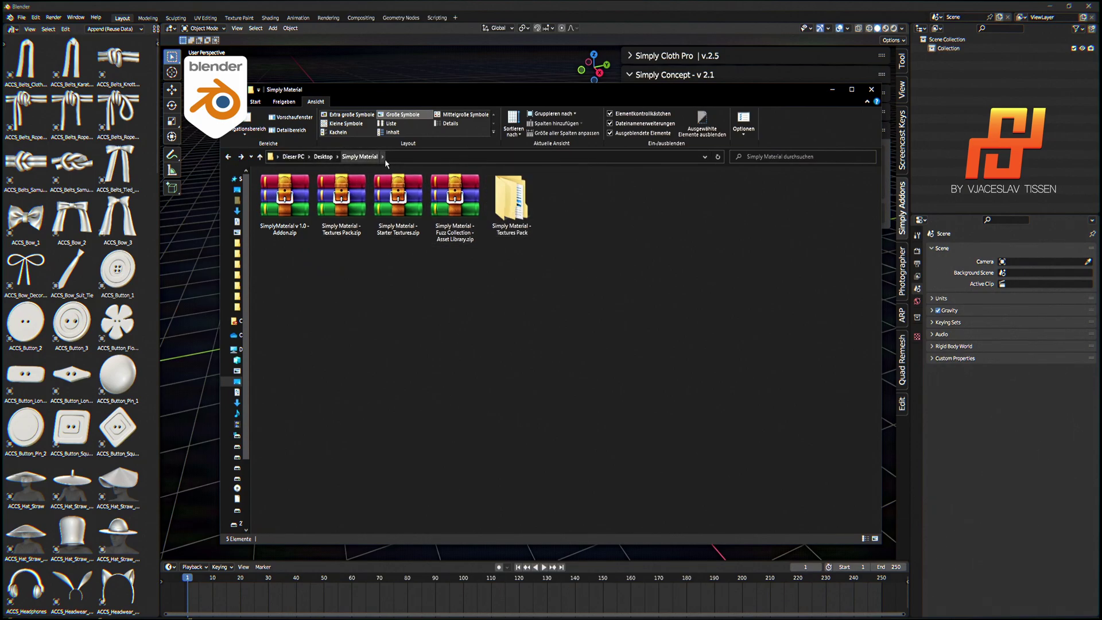
left_click(514, 217)
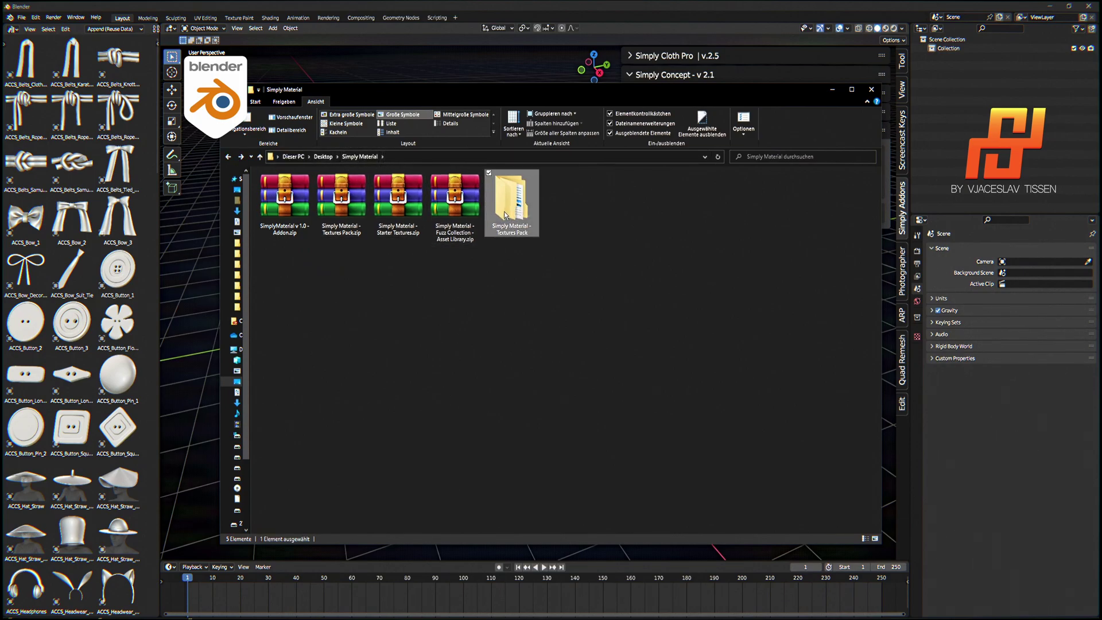
left_click(539, 323)
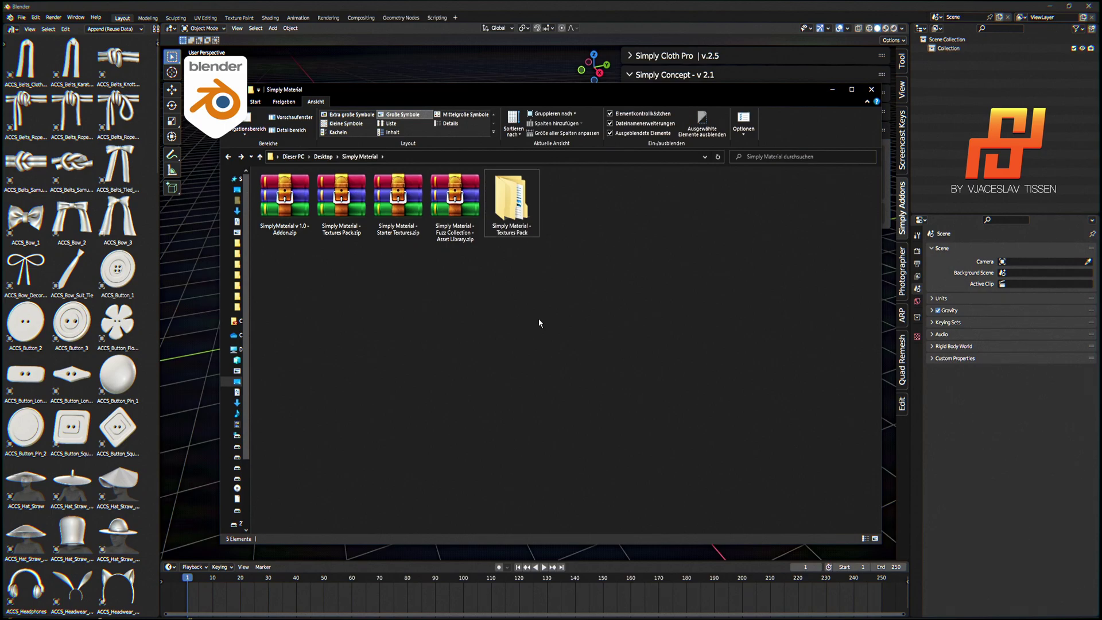
- Switch back to Blender, add the Male_Basics_T-Shirt asset at the world origin and frame it in front view
left_click(625, 9)
scroll(95, 392, "down", 15)
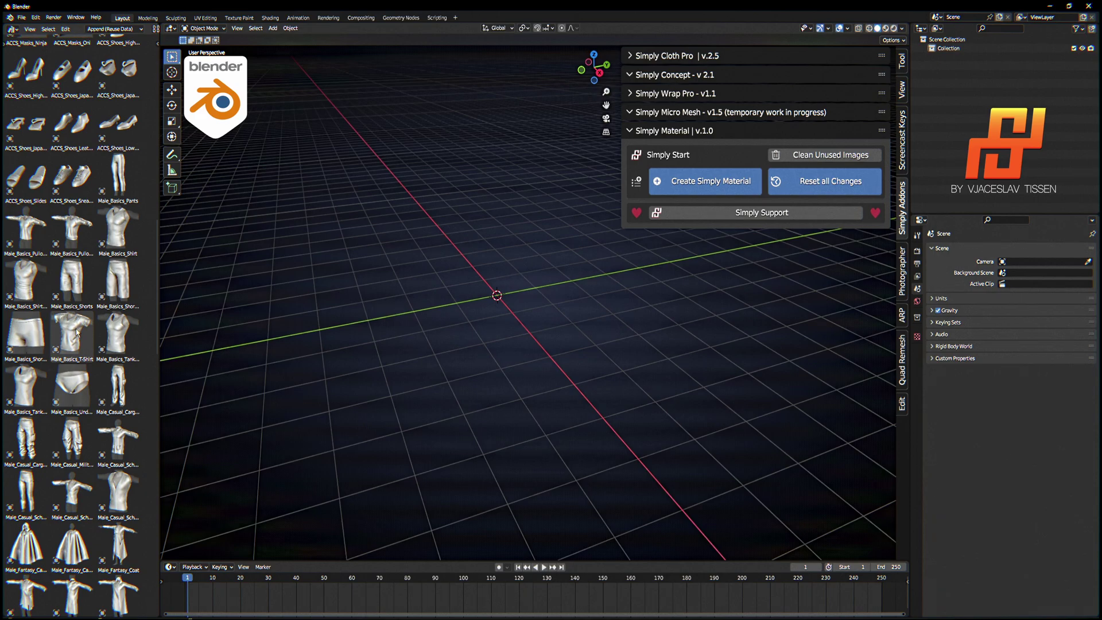
left_click_drag(78, 333, 495, 296)
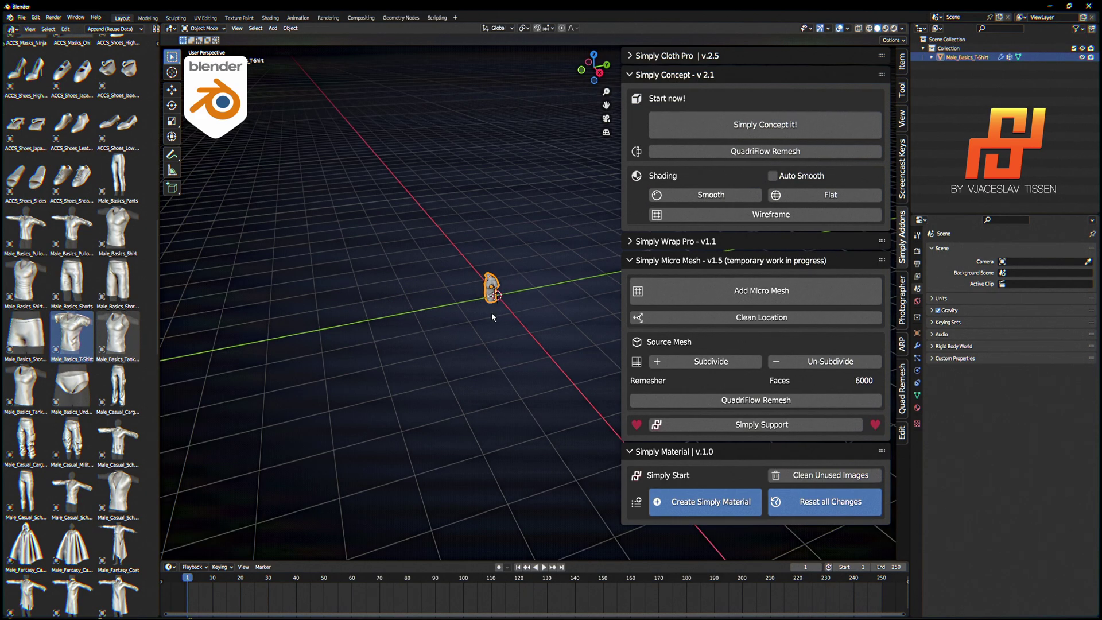
key("alt+g")
key("KP_1")
key("KP_Decimal")
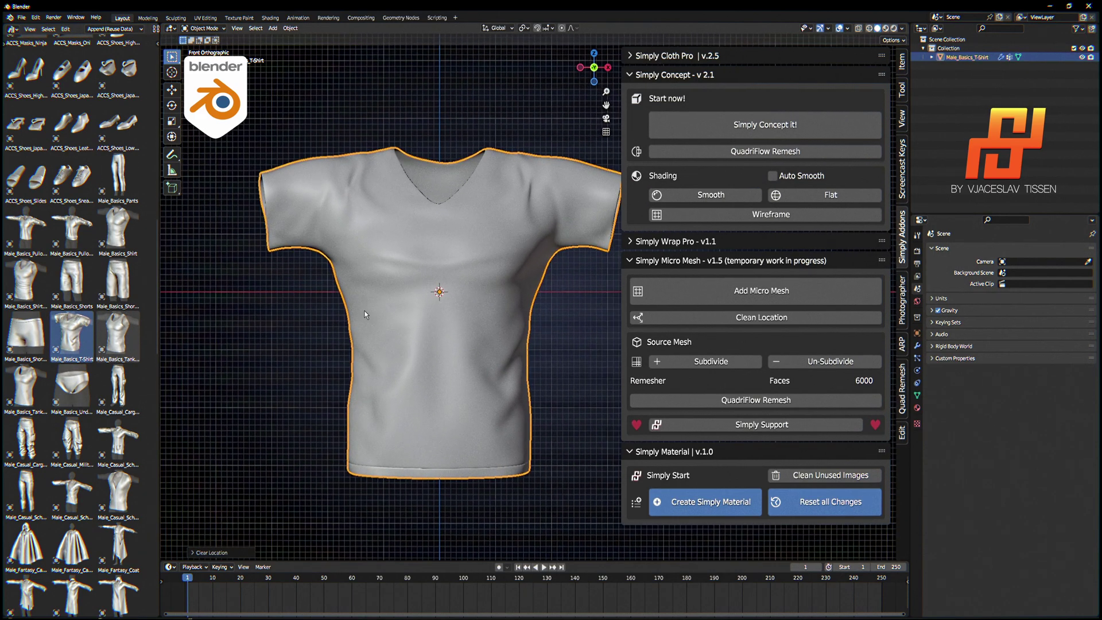
scroll(90, 470, "down", 10)
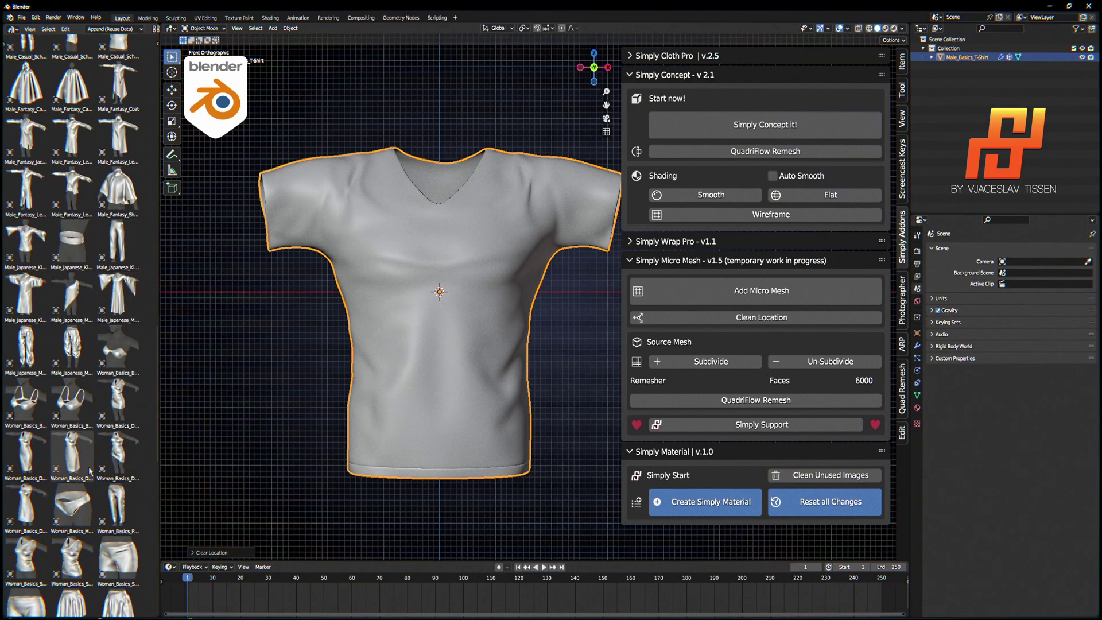
scroll(90, 470, "up", 10)
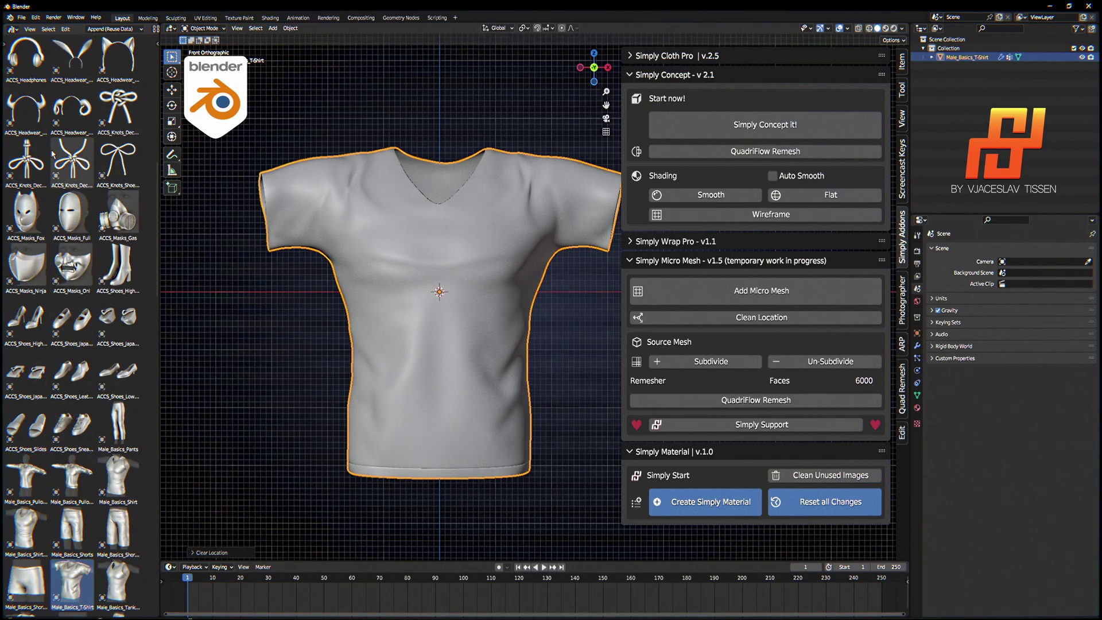
scroll(118, 371, "down", 3)
- Collapse the Simply Concept - v 2.1 add-on section in the sidebar
middle_click_drag(495, 240, 404, 276)
middle_click_drag(354, 241, 471, 207)
left_click(674, 74)
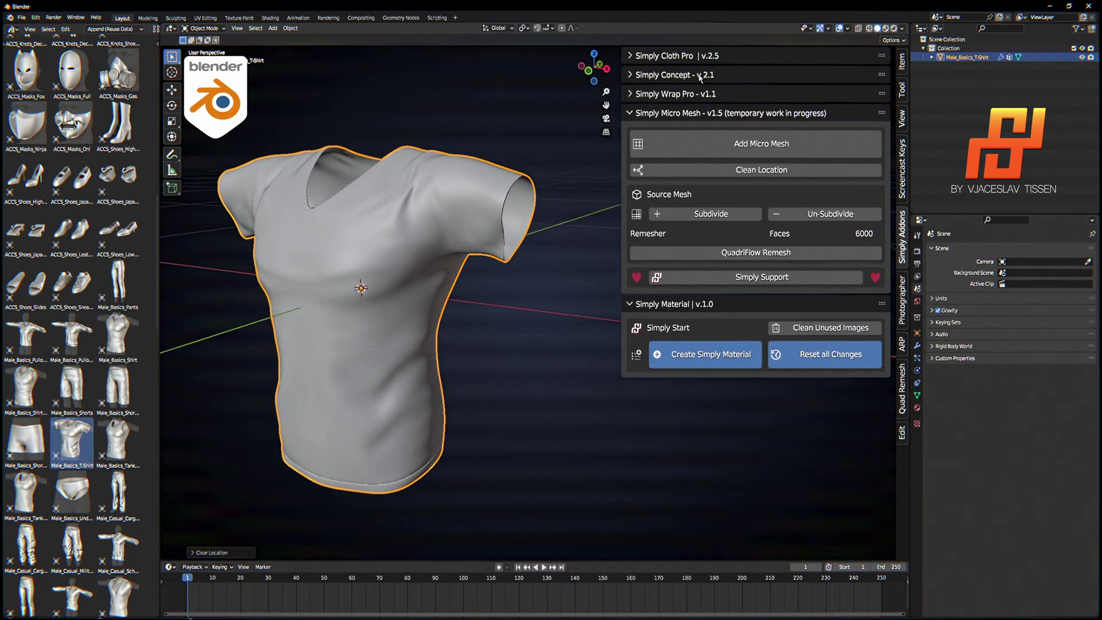
- Collapse the Simply Micro Mesh - v1.5 add-on section in the sidebar
left_click(687, 114)
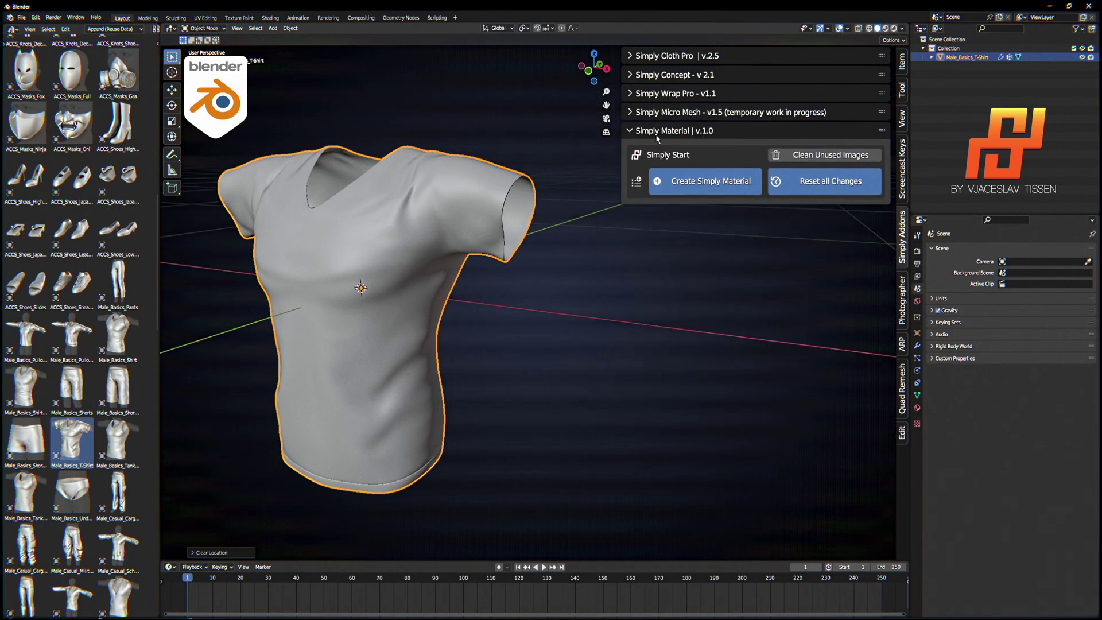
middle_click_drag(403, 202, 511, 157)
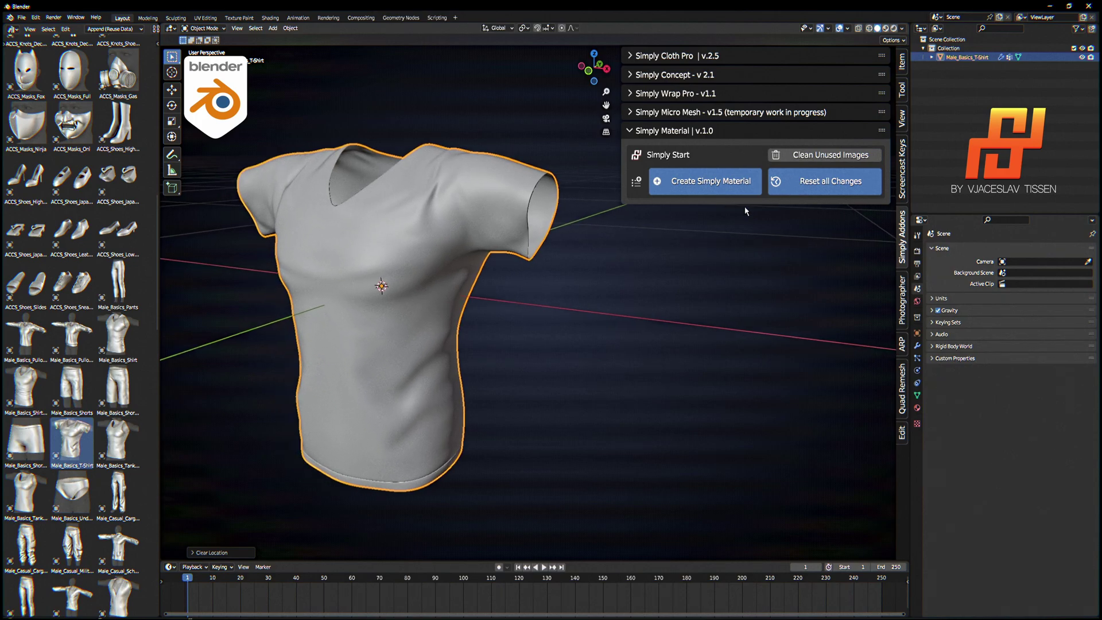
- Set the render engine to Cycles with GPU Compute as the device and enable viewport denoising
left_click(917, 251)
left_click(1046, 250)
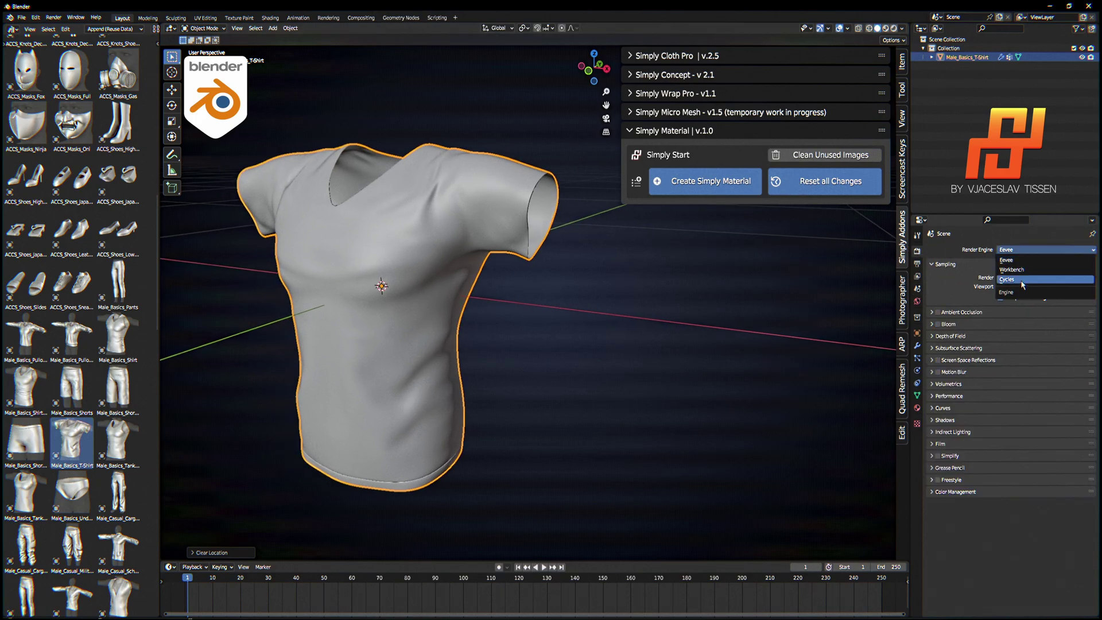
left_click(1022, 280)
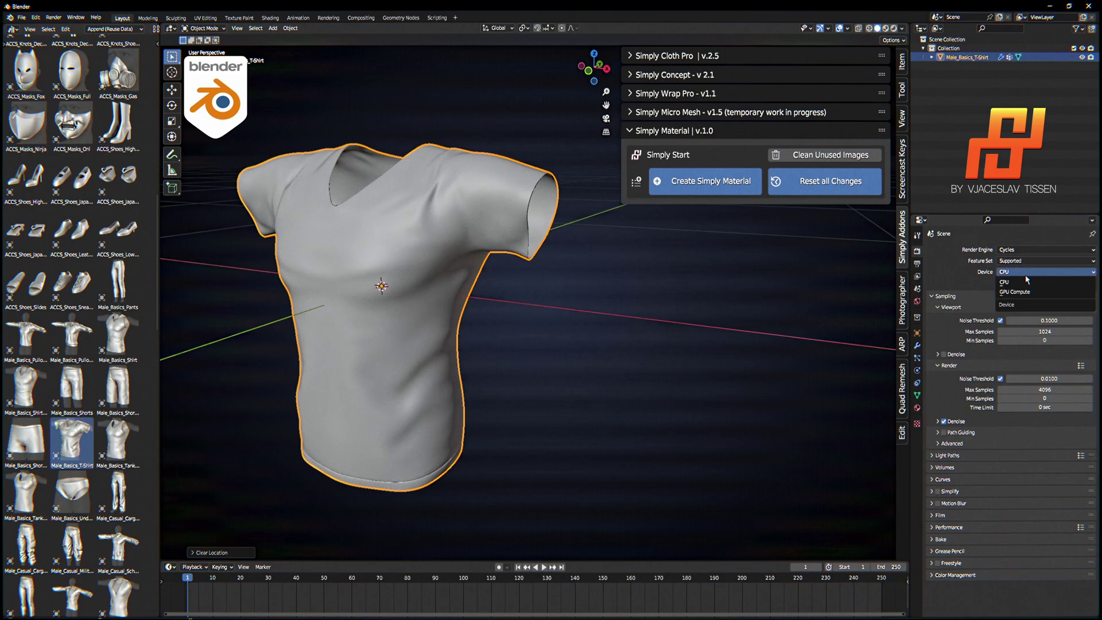
left_click(944, 345)
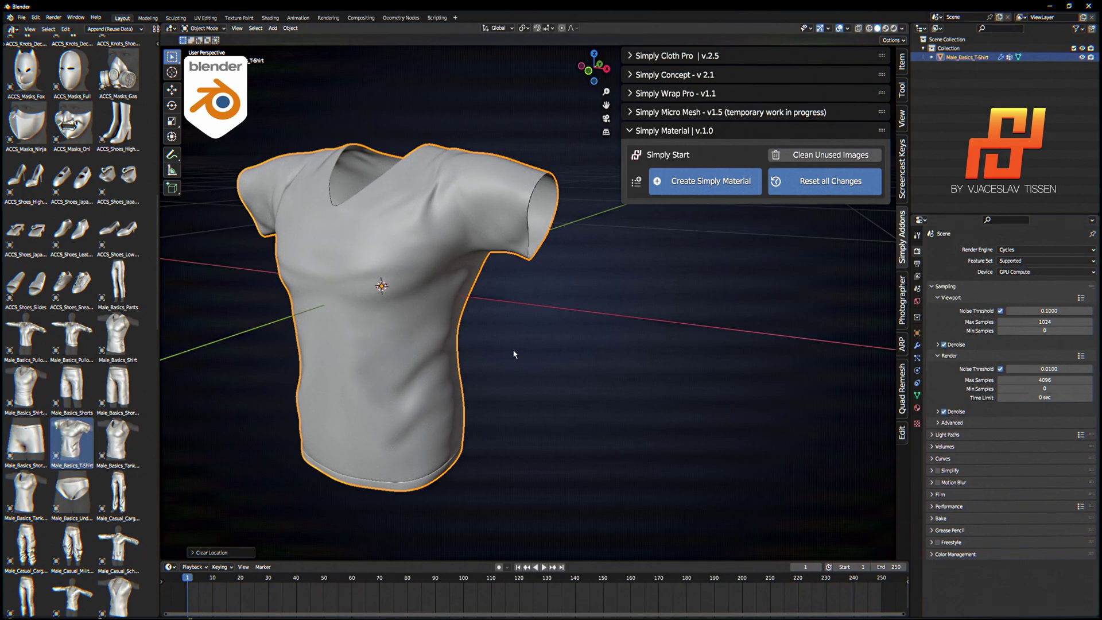
- Display the viewport in rendered shading, disable Scene World lighting and choose a brighter studio HDRI
middle_click_drag(388, 196, 404, 194, "shift")
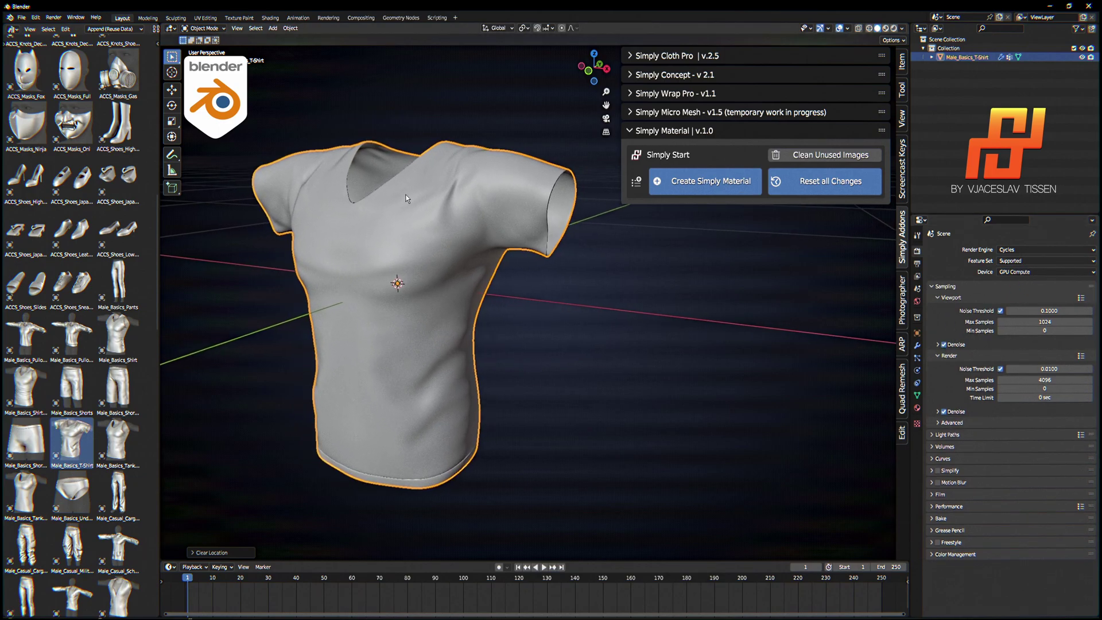
left_click(894, 28)
left_click(892, 28)
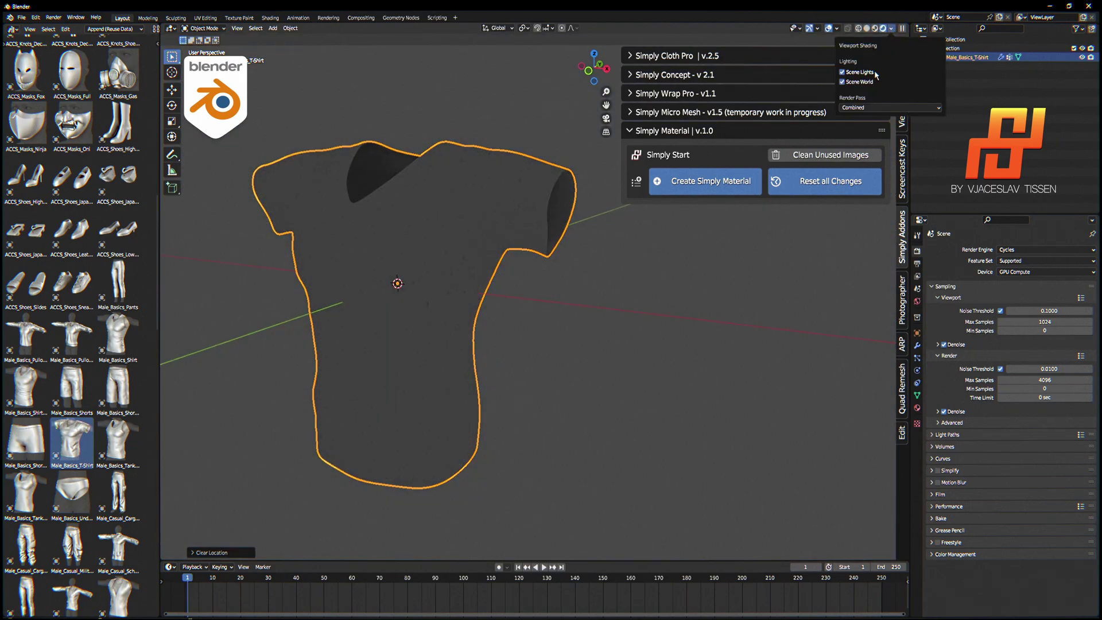
left_click(863, 82)
left_click(880, 106)
left_click(862, 134)
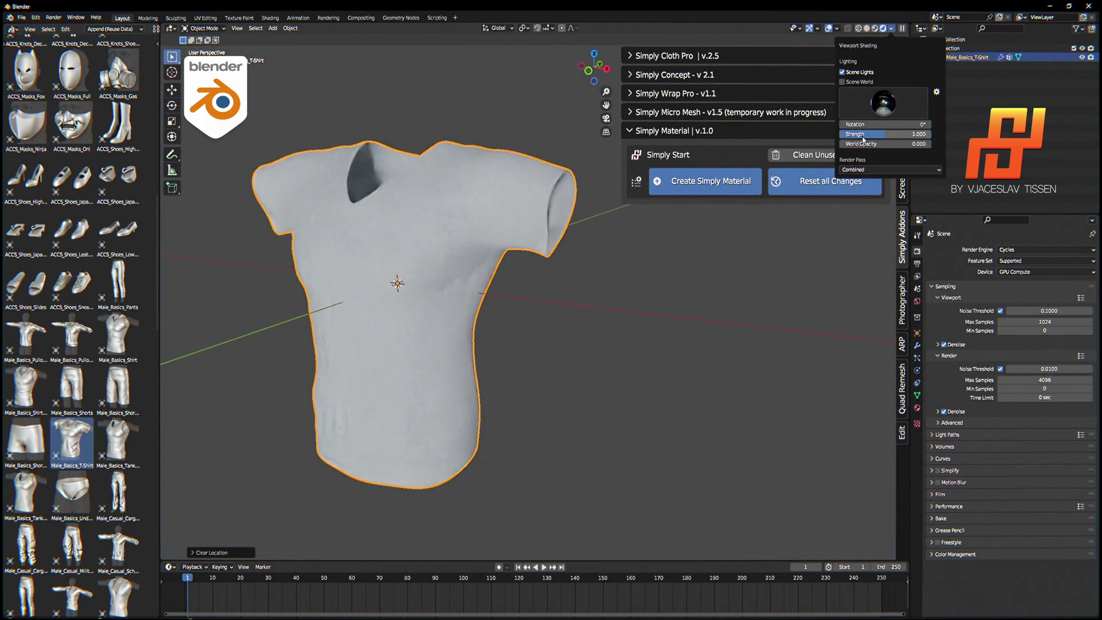
left_click(873, 104)
left_click(810, 134)
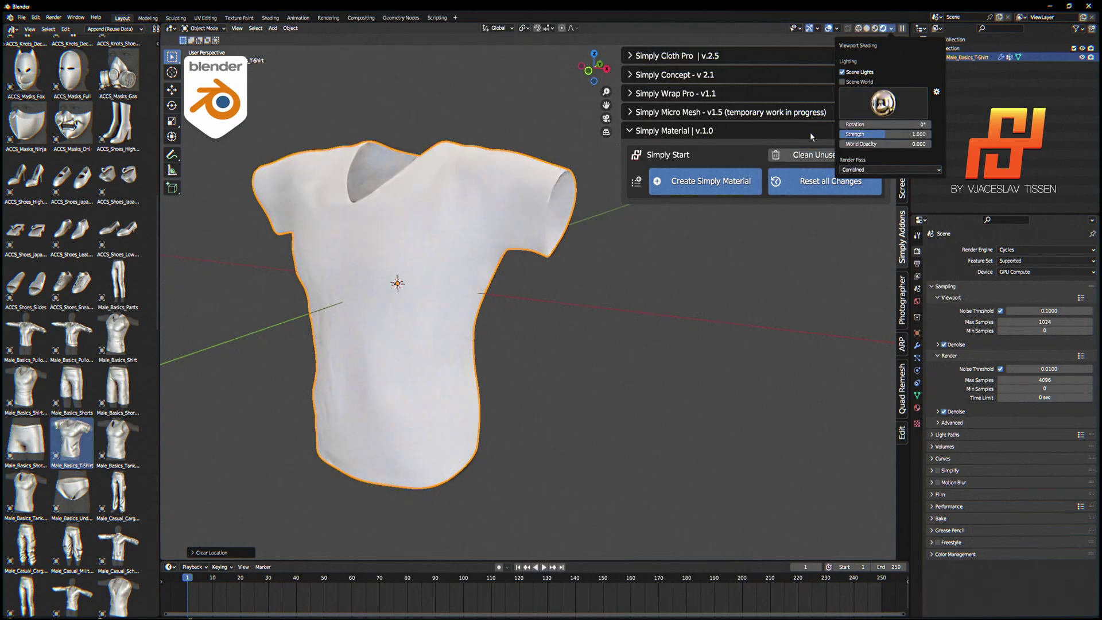
- Create a Simply Material on the T-shirt and set its Base Texture scale to 5
mouse_move(414, 223)
middle_mouse_down()
mouse_move(453, 220)
mouse_move(452, 207)
middle_mouse_up()
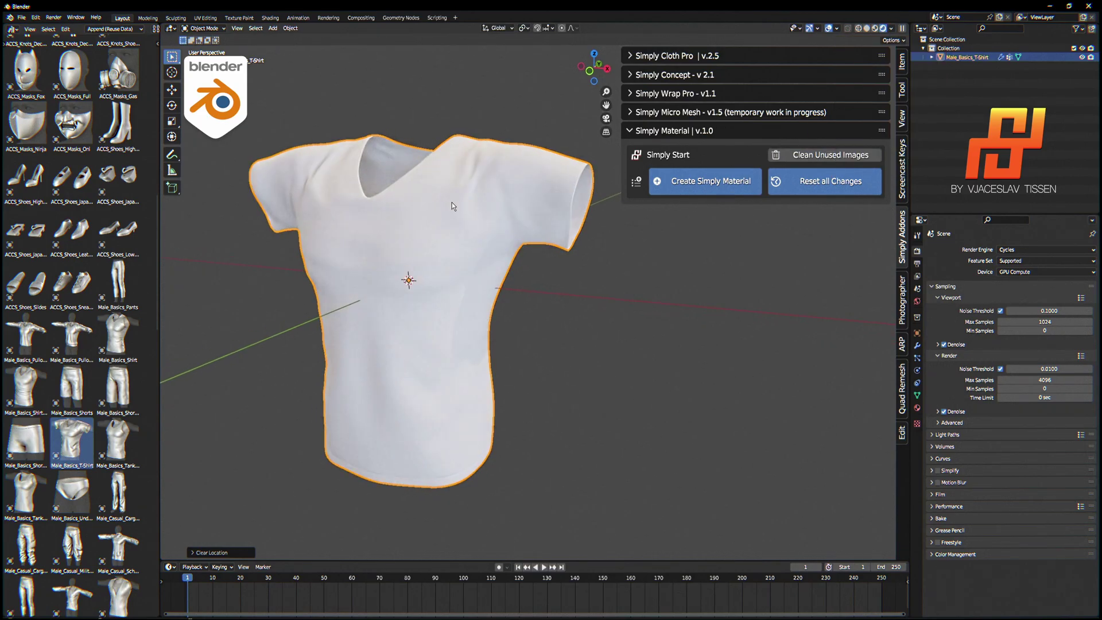
left_click(677, 188)
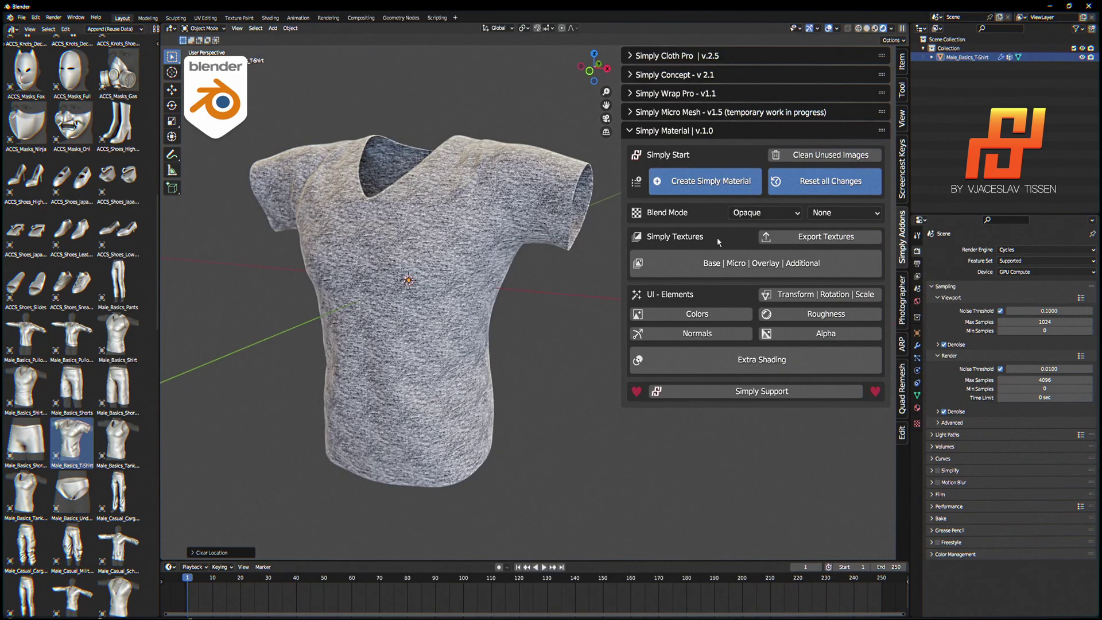
left_click(795, 262)
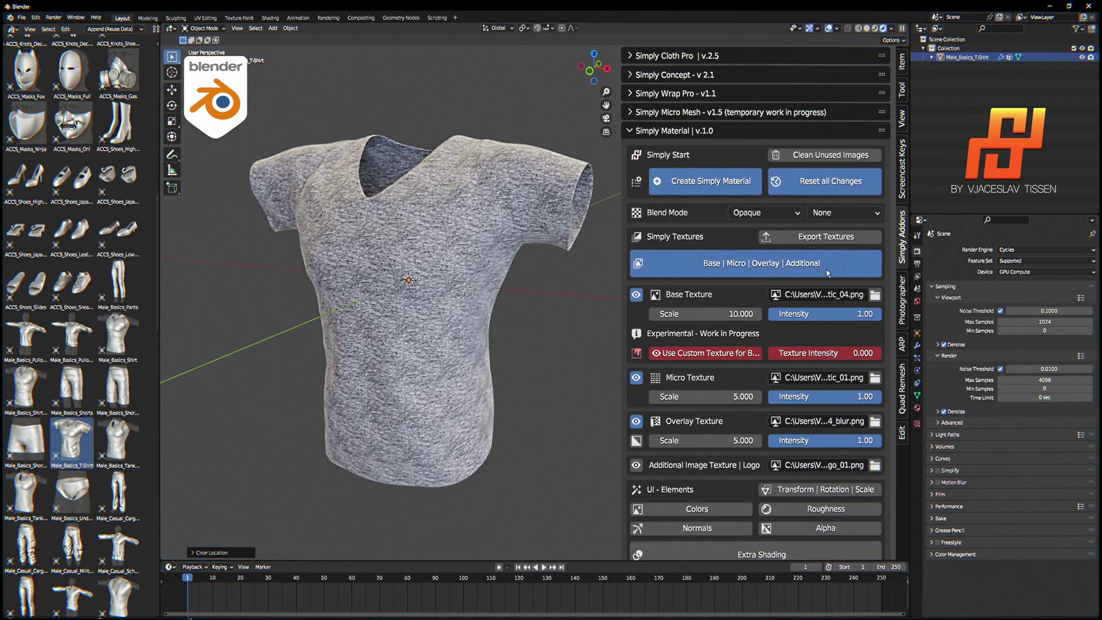
left_click(714, 313)
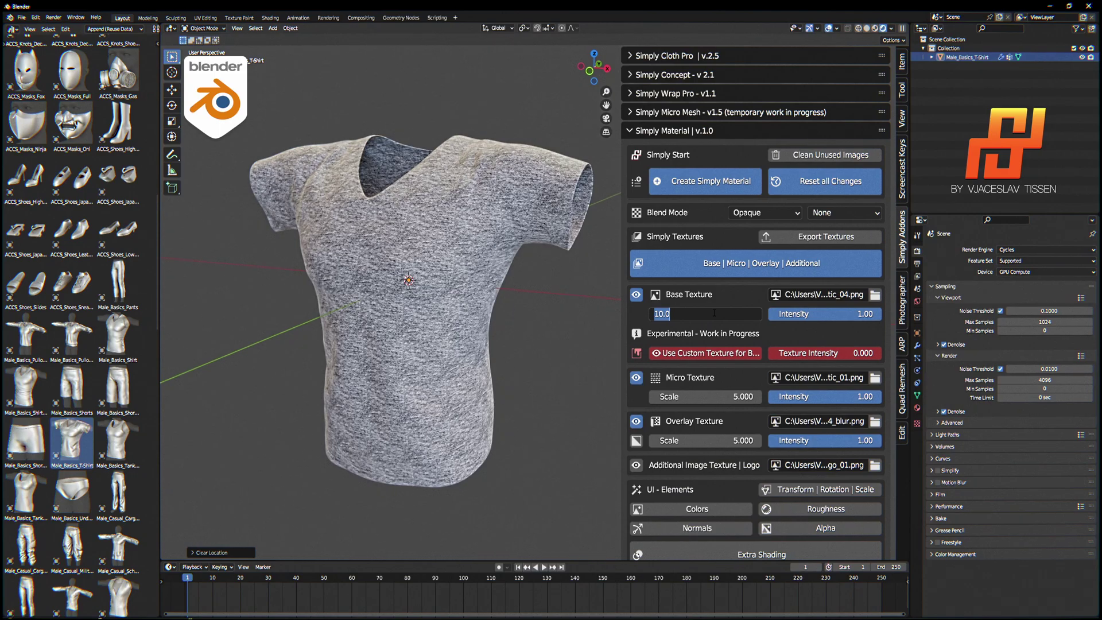
type("5")
key("Return")
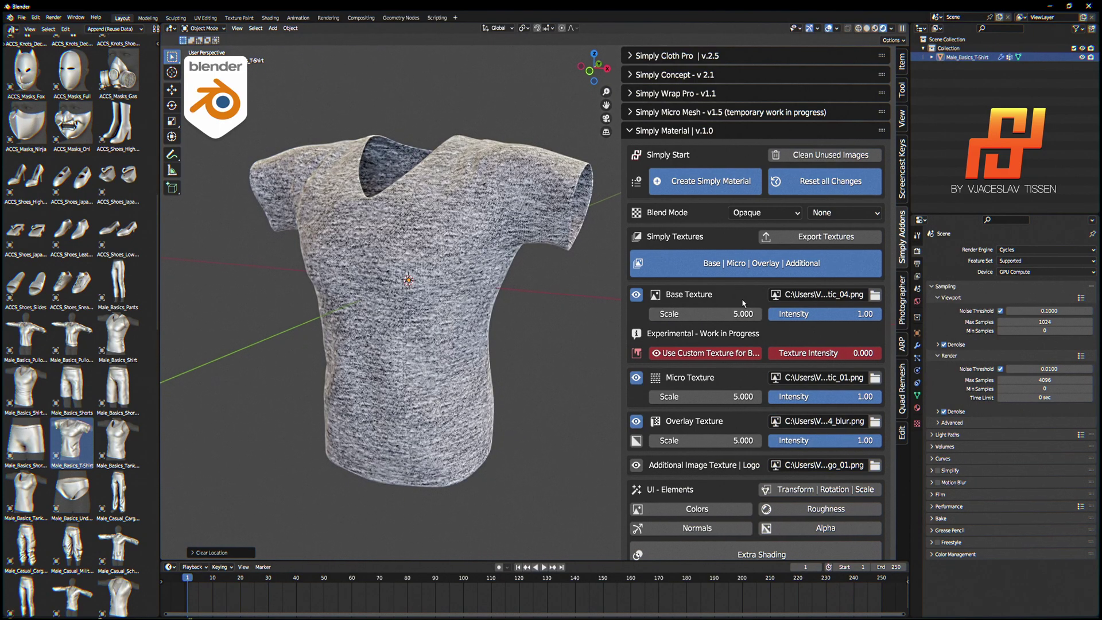
scroll(349, 202, "up", 1)
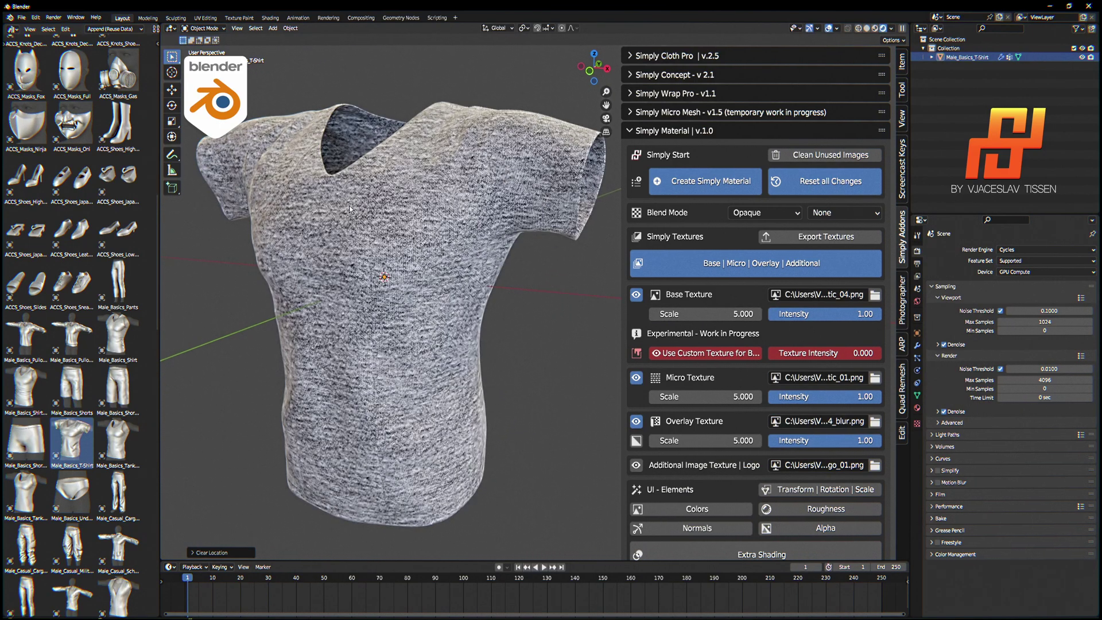
- Open the file browser for the Base Texture image and display the starter textures as enlarged thumbnails
left_click(759, 263)
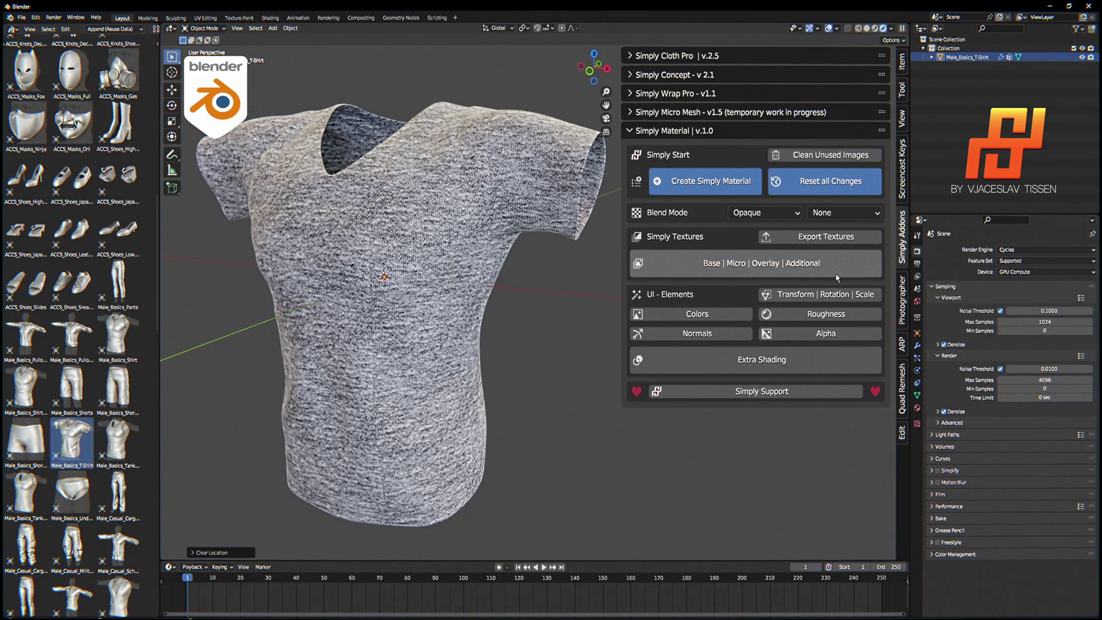
left_click(771, 269)
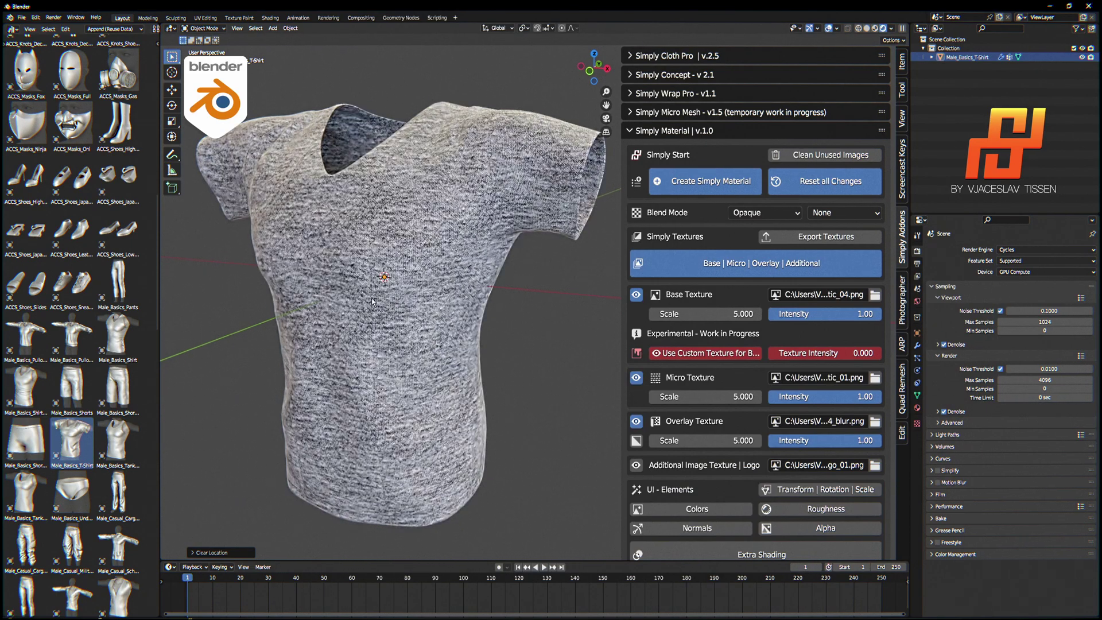
left_click(875, 296)
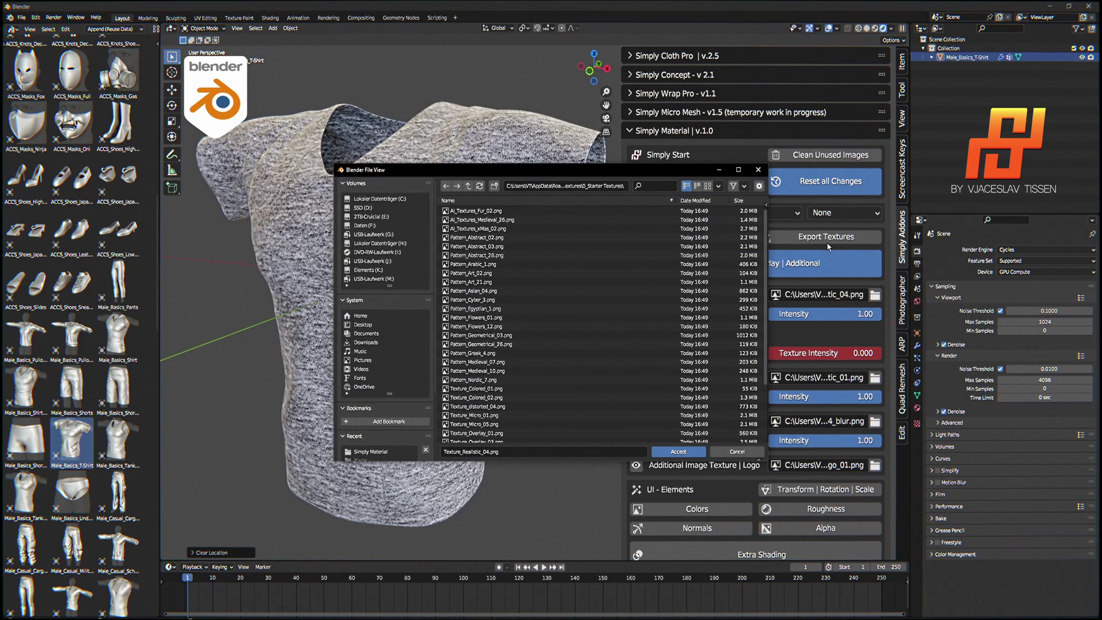
left_click_drag(657, 170, 465, 131)
left_click(525, 182)
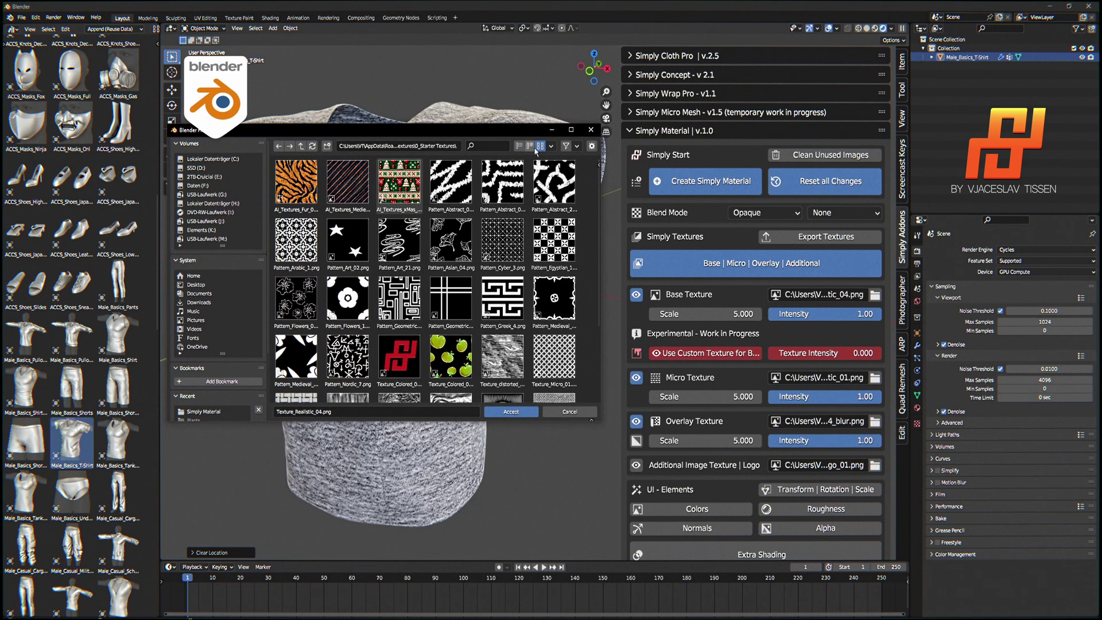
left_click(551, 145)
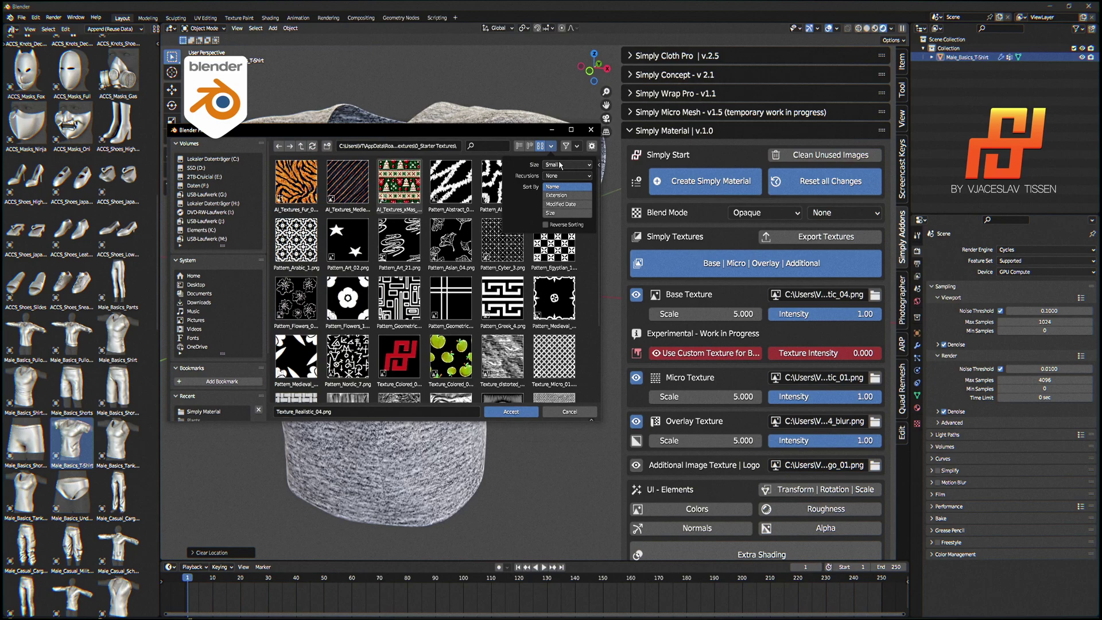
left_click(567, 164)
left_click(567, 193)
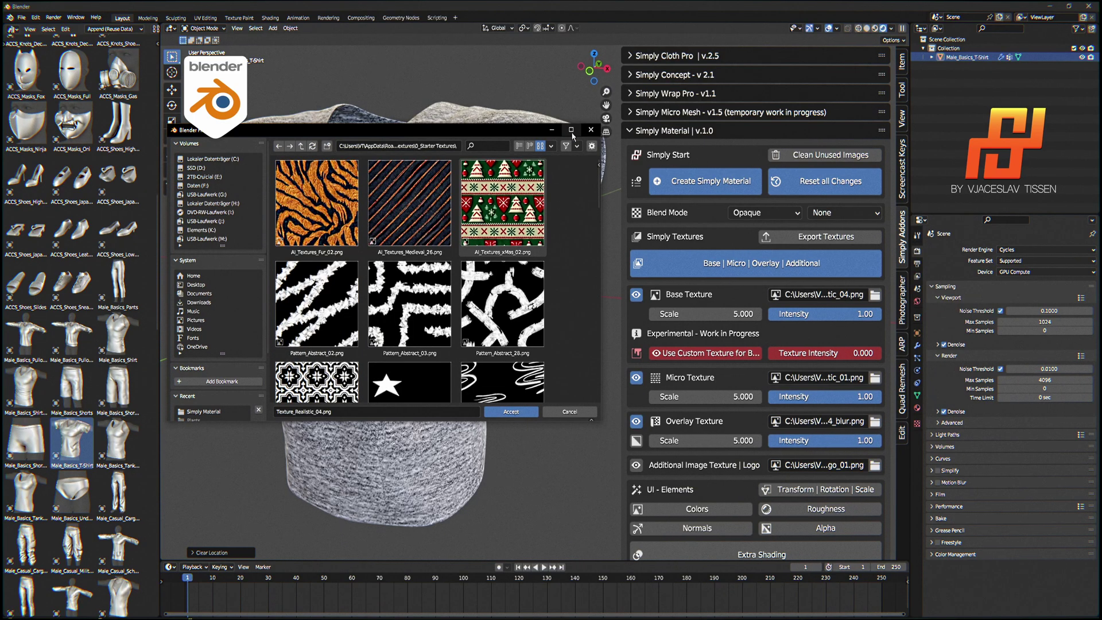
left_click_drag(527, 135, 521, 122)
- Look through the starter textures and load Pattern_Abstract_02.png as the Base Texture
scroll(402, 270, "down", 8)
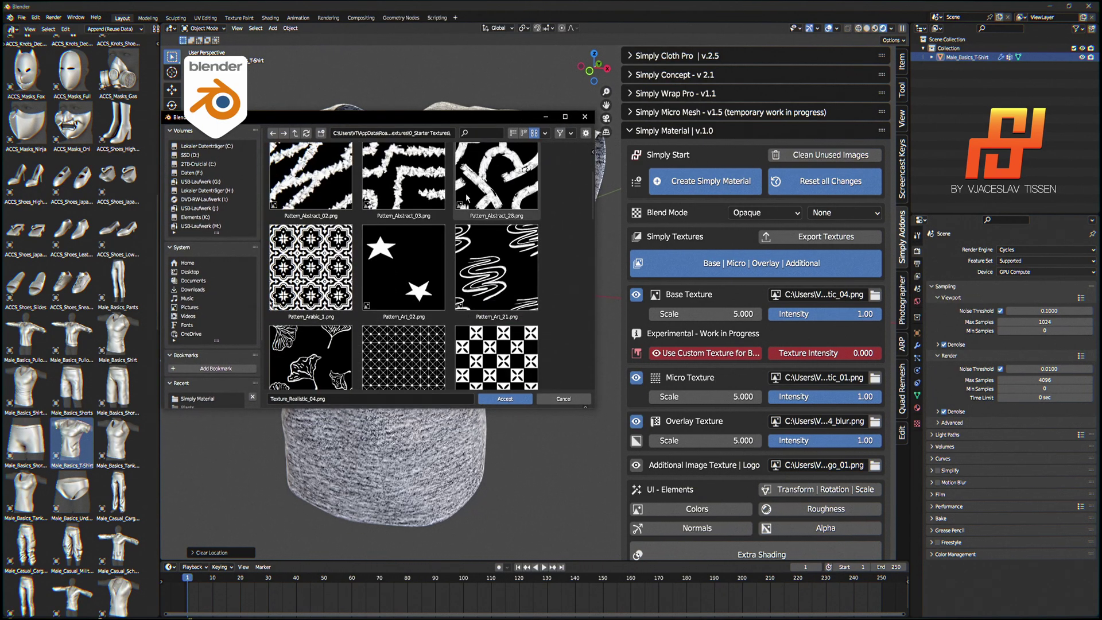
scroll(423, 226, "down", 5)
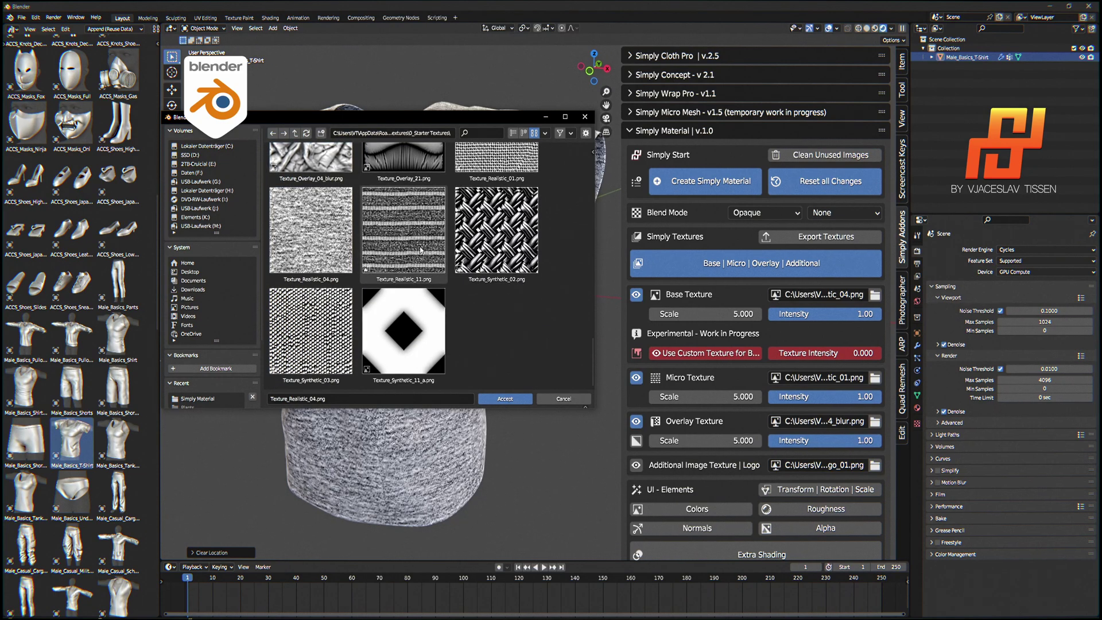
scroll(353, 235, "down", 3)
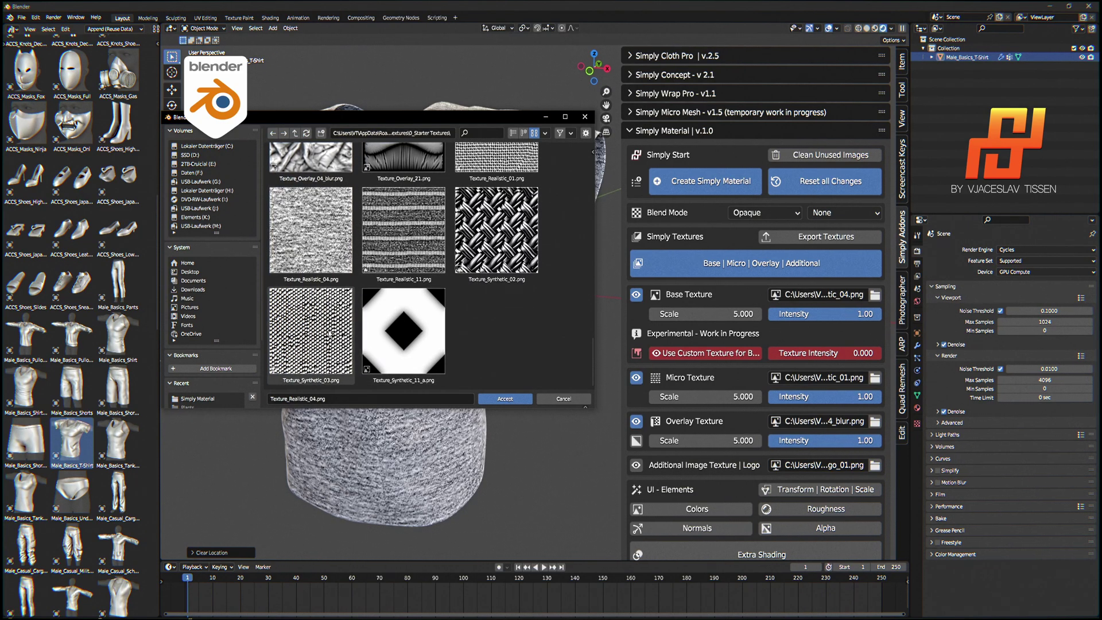
scroll(384, 318, "up", 6)
scroll(388, 324, "up", 10)
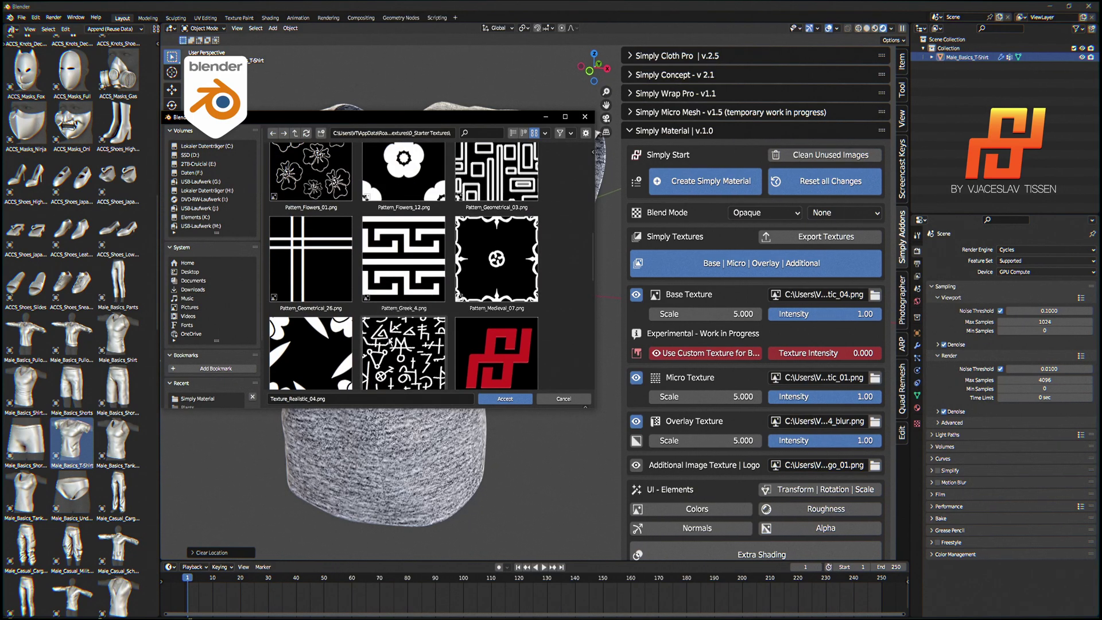
scroll(370, 338, "up", 8)
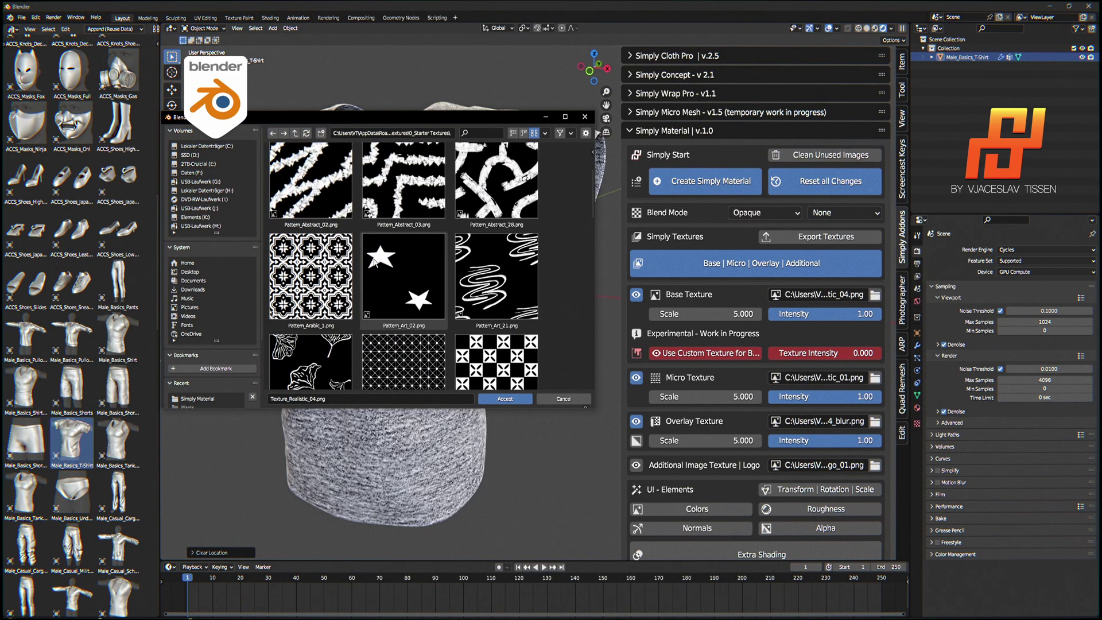
scroll(374, 263, "up", 3)
left_click(327, 260)
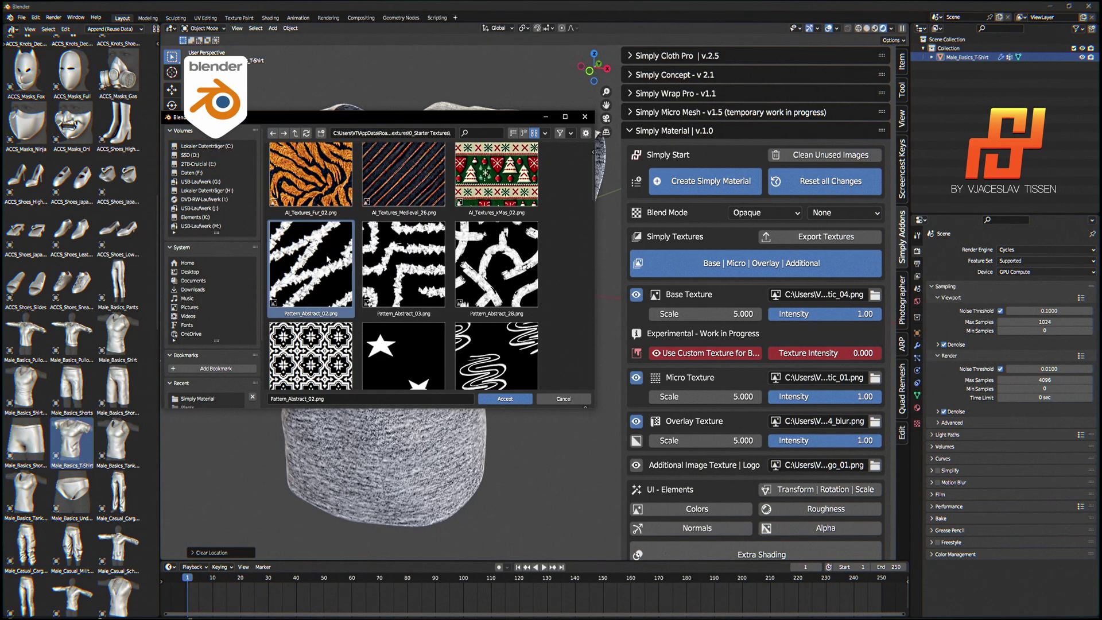
double_click(328, 260)
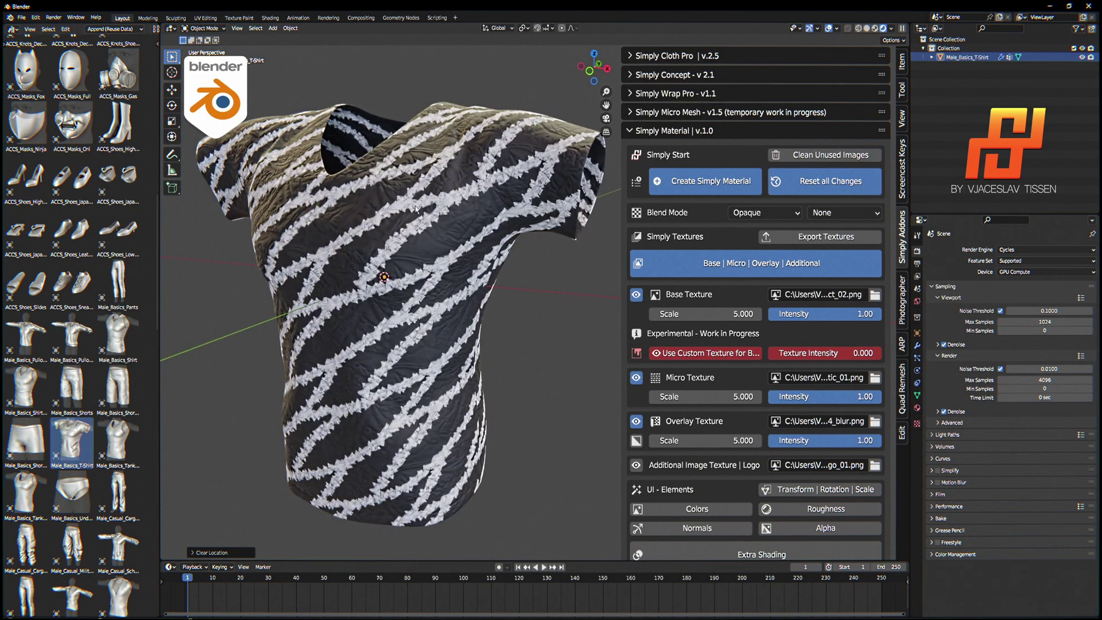
- Replace the Base Texture image with AI_Textures_Fur_02.png
mouse_move(415, 209)
middle_mouse_down()
mouse_move(429, 218)
mouse_move(391, 218)
mouse_move(402, 221)
middle_mouse_up()
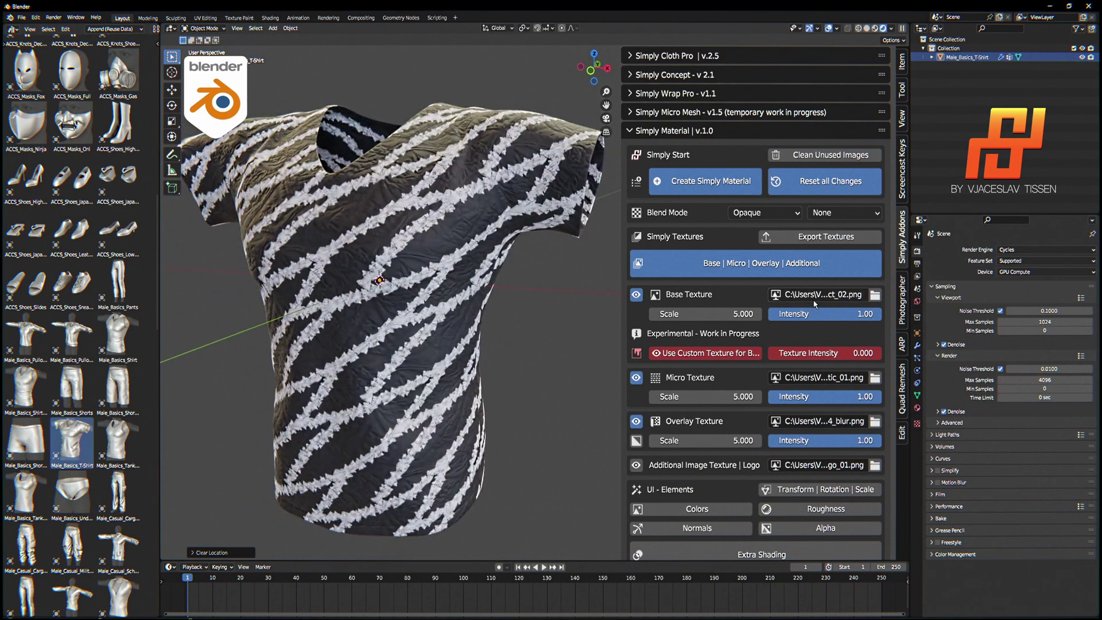
left_click(874, 294)
double_click(485, 247)
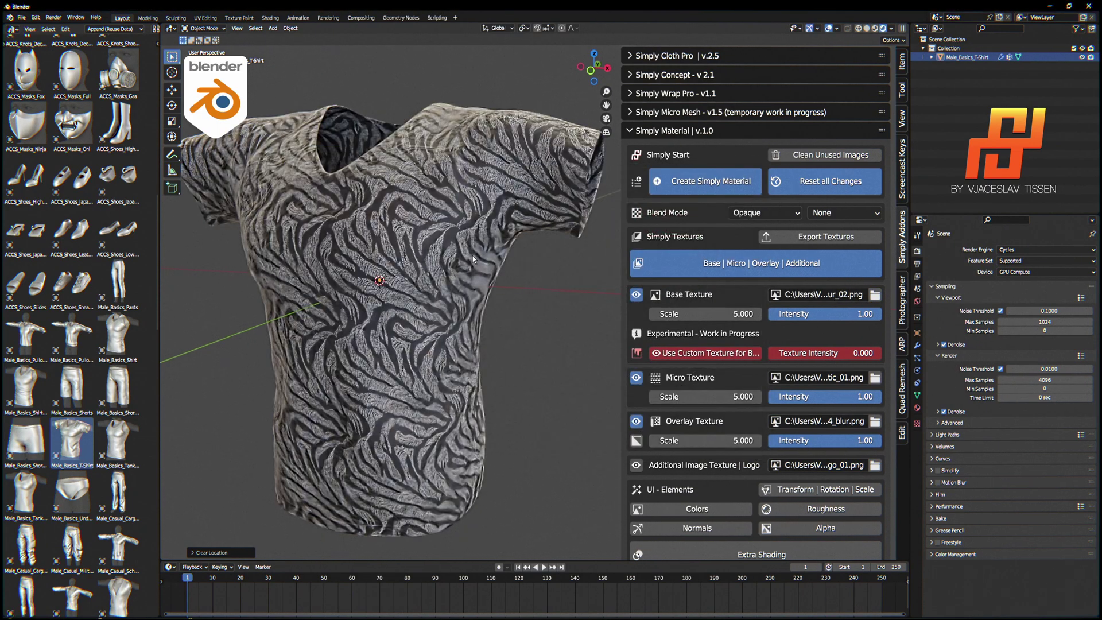
- Show the material's Colors settings and enable Use Texture Color for the Base Color
scroll(793, 316, "down", 2)
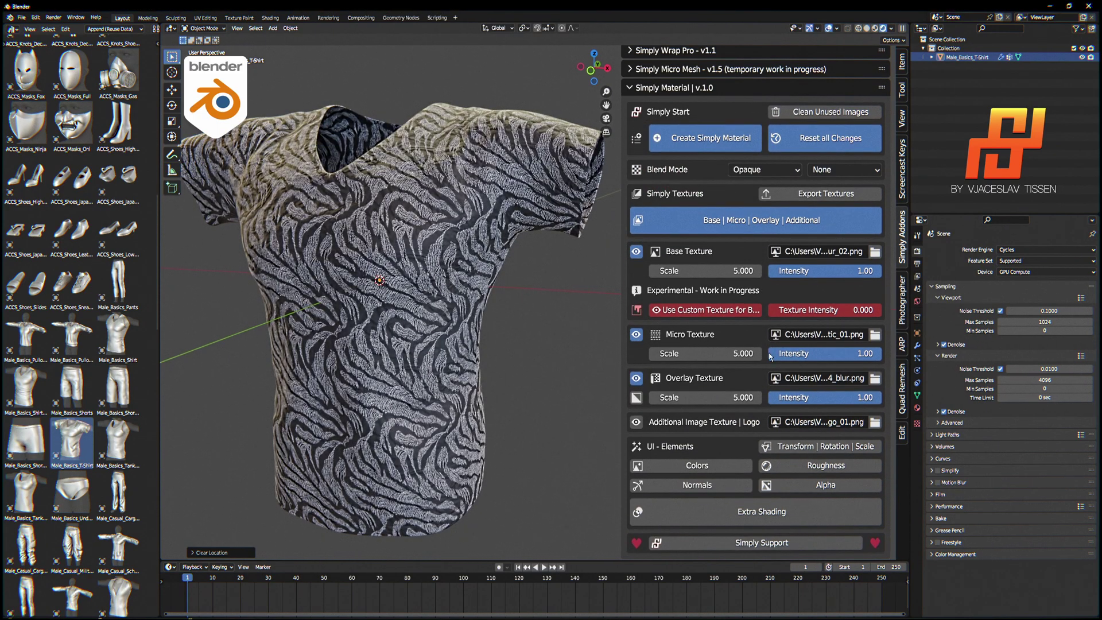
left_click(712, 465)
scroll(731, 447, "down", 2)
scroll(730, 447, "down", 1)
left_click(798, 492)
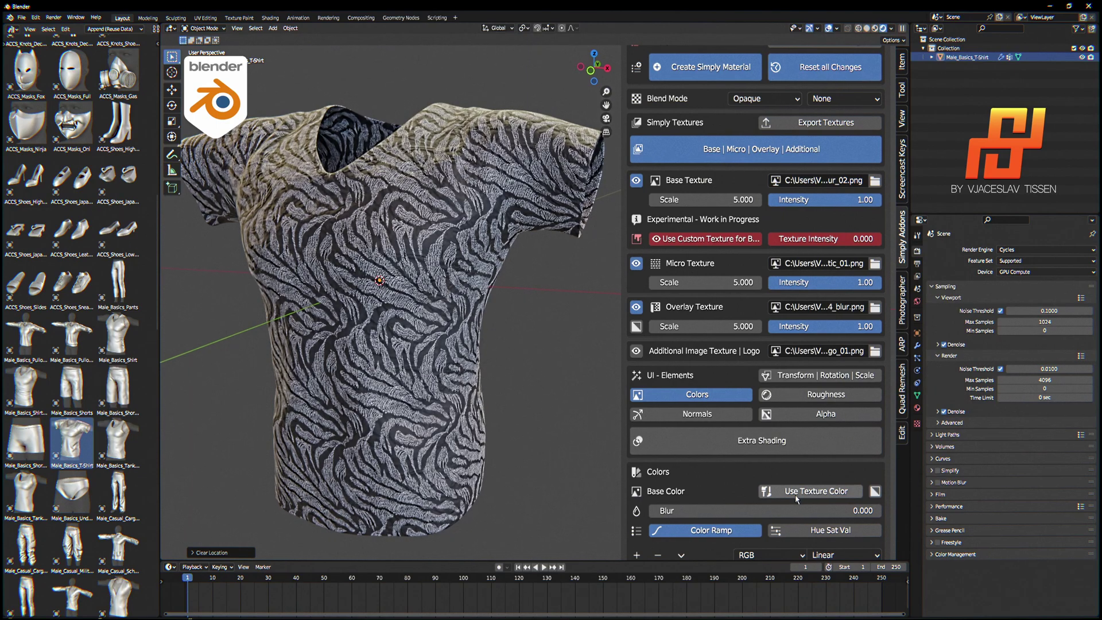
scroll(370, 332, "down", 3)
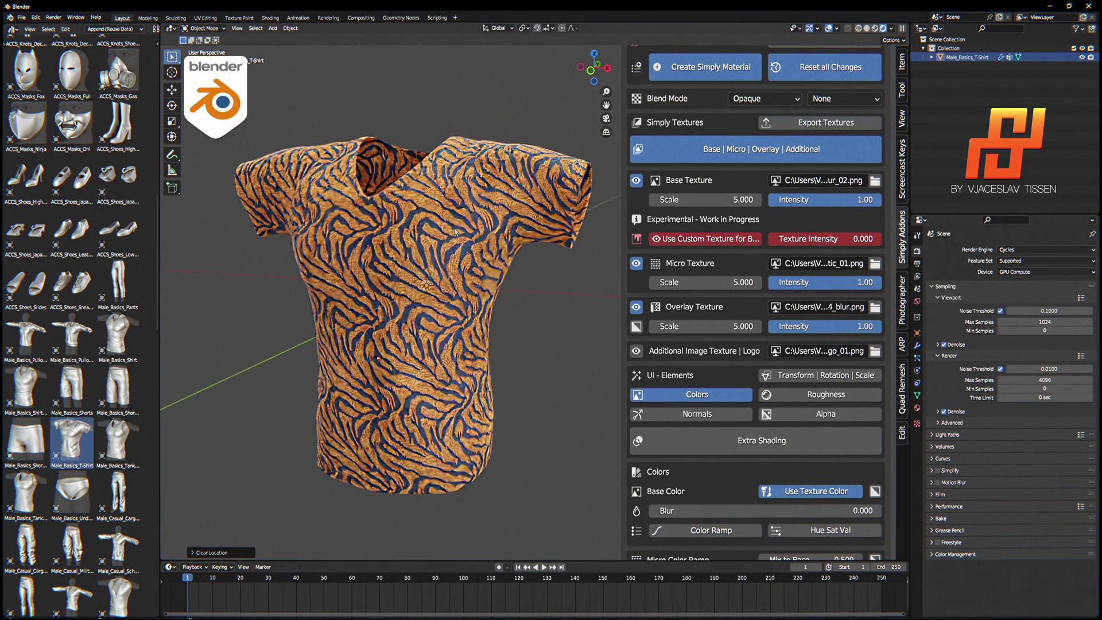
- Browse for a new Base Texture image and open the Cultures folder in the Desktop texture pack's 1_Simply-Textures folder
middle_click_drag(371, 332, 540, 210)
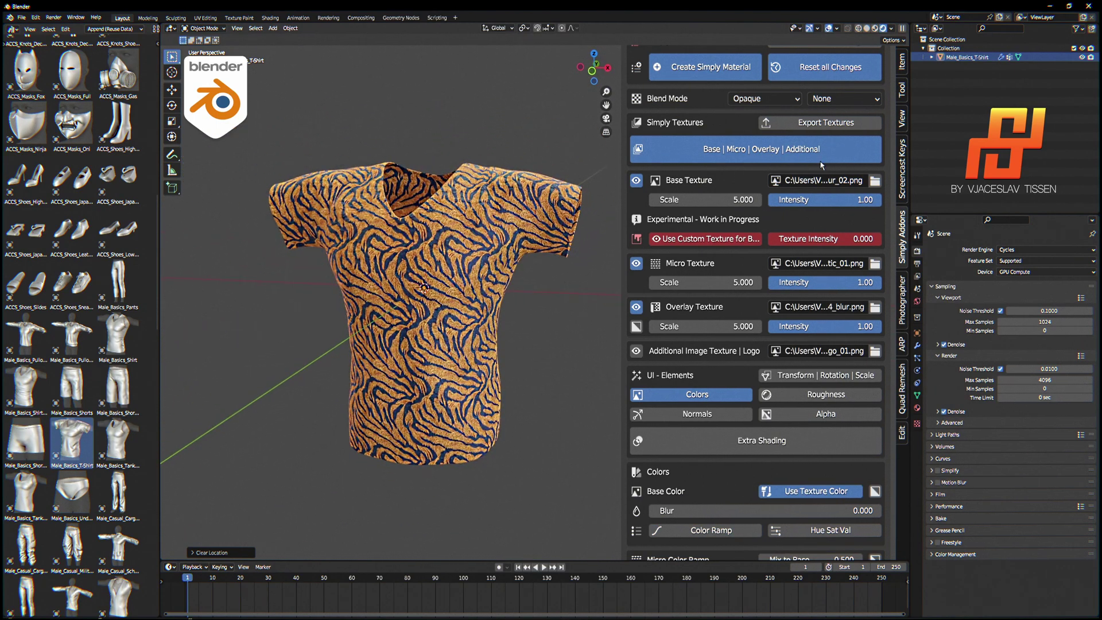
left_click(875, 181)
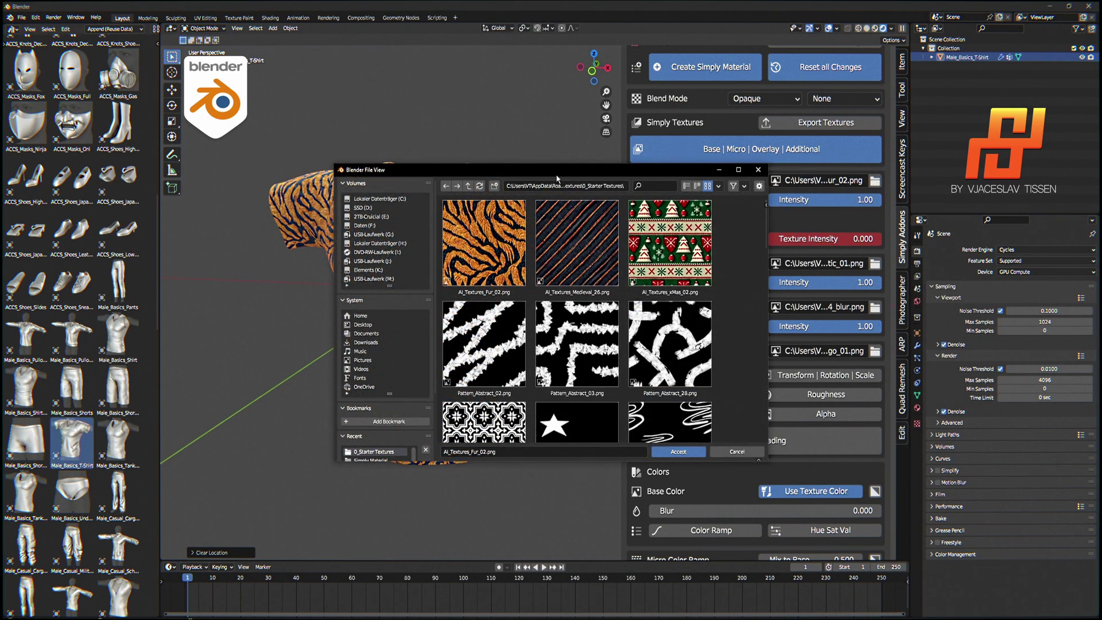
left_click_drag(556, 176, 534, 145)
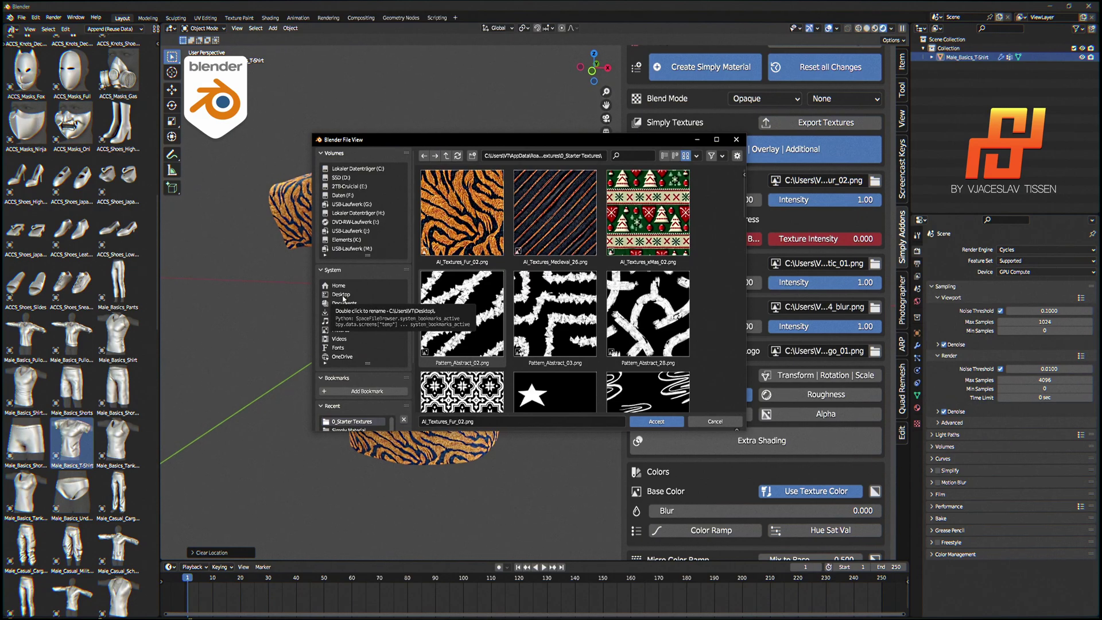
left_click(344, 295)
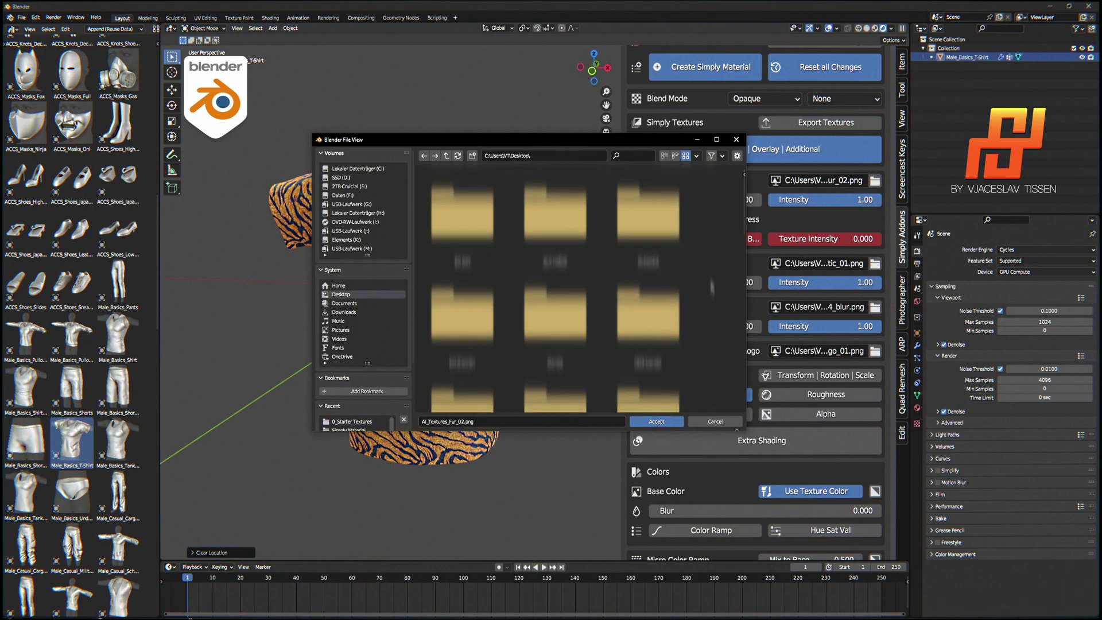
scroll(725, 240, "down", 3)
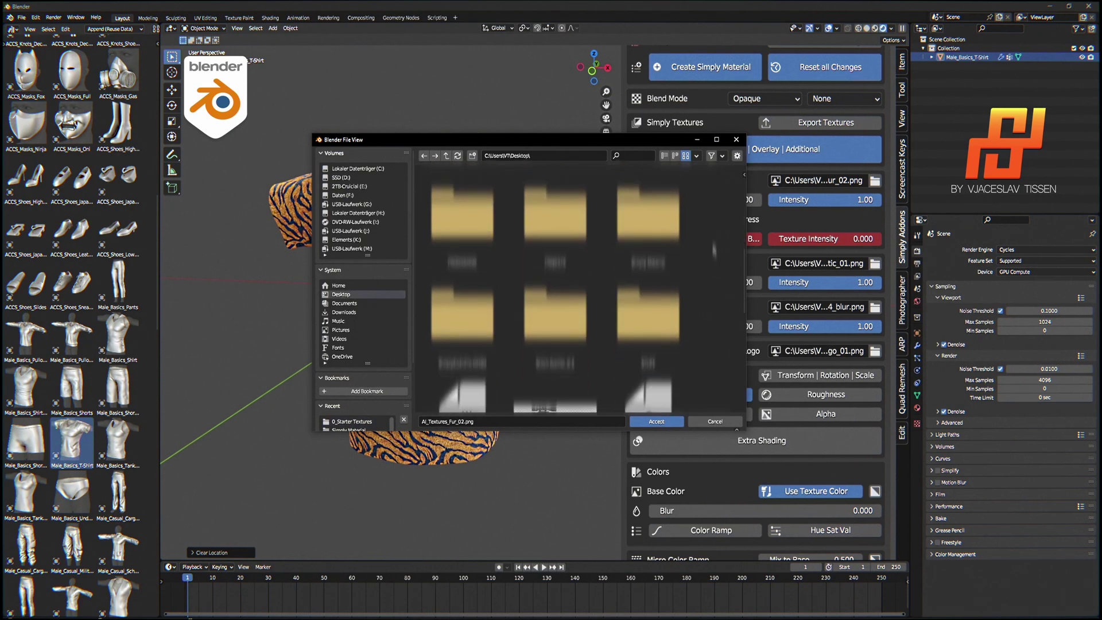
left_click(663, 246)
double_click(663, 245)
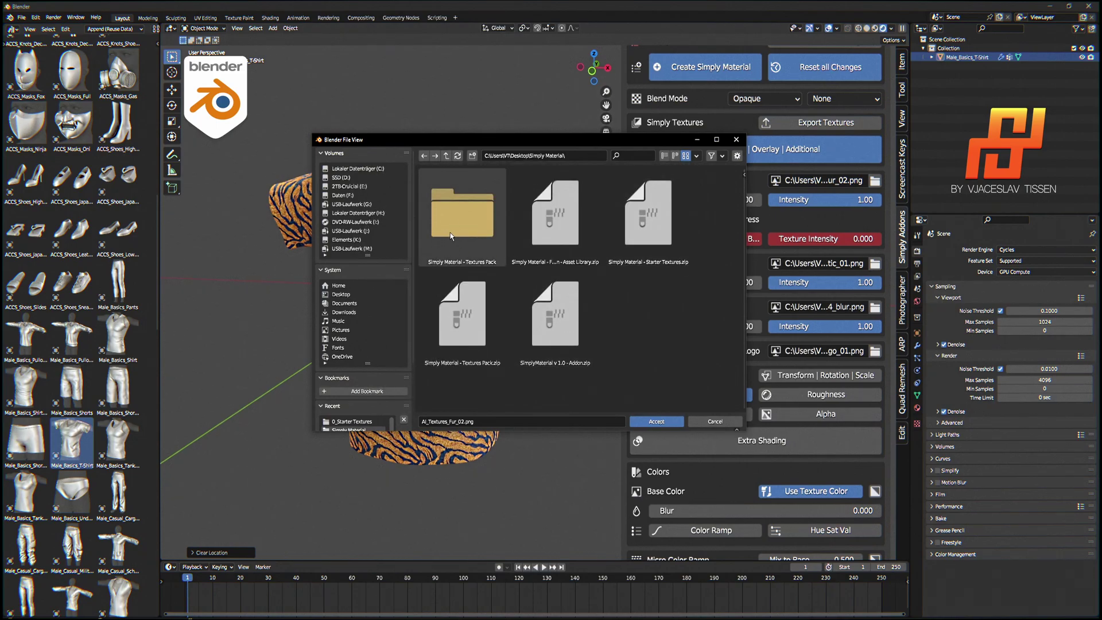
double_click(479, 224)
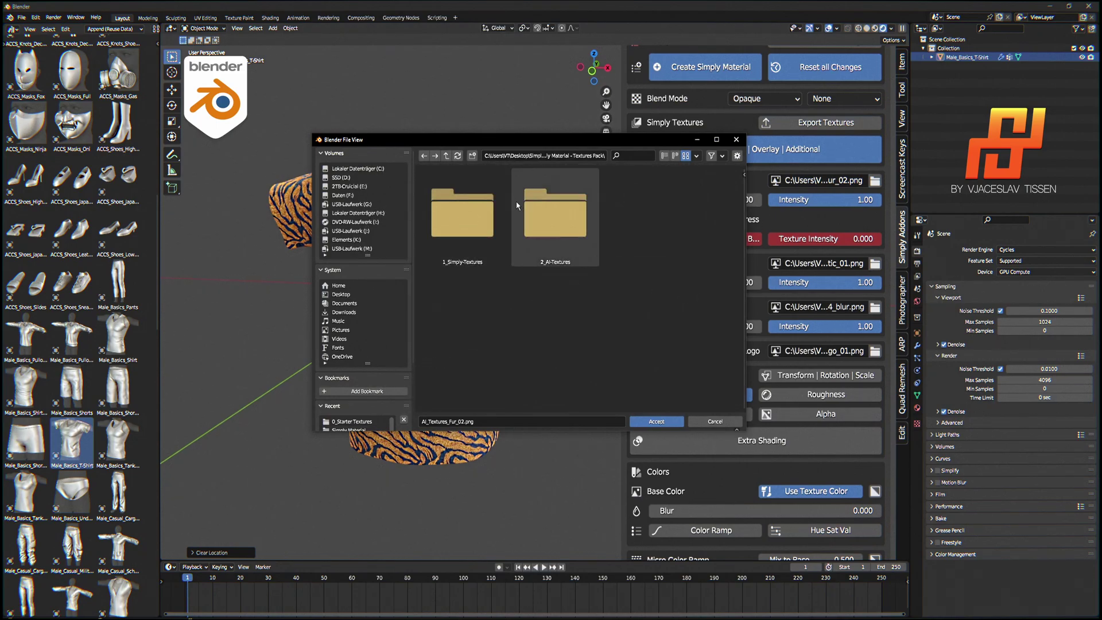
left_click(459, 225)
double_click(458, 225)
double_click(479, 214)
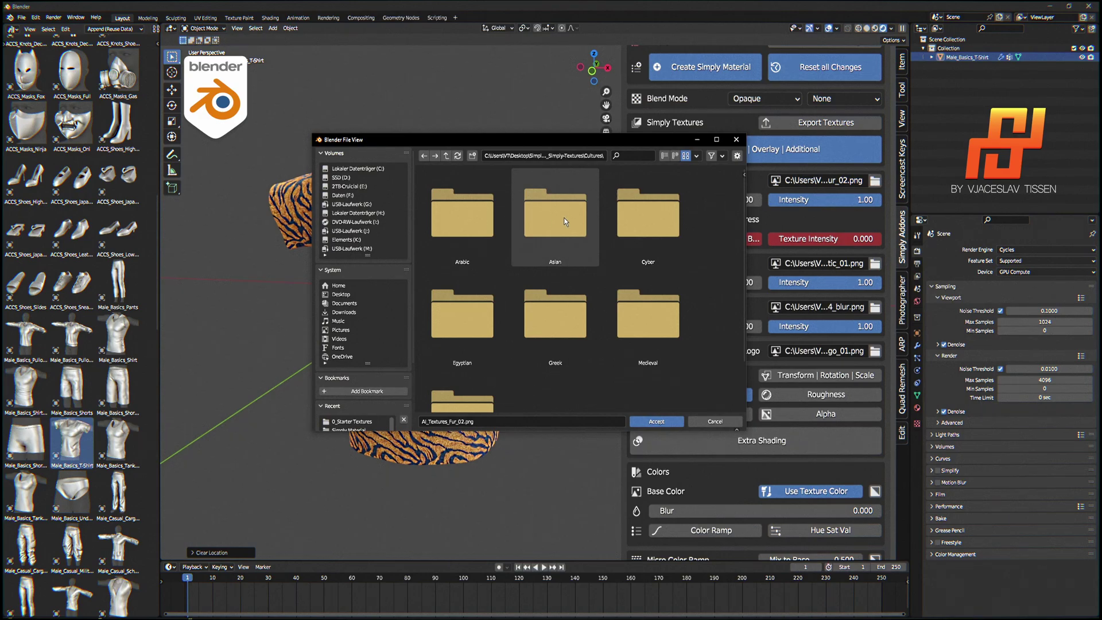
- Look through the Asian patterns and load Pattern_Asian_02.png as the Base Texture
left_click(564, 221)
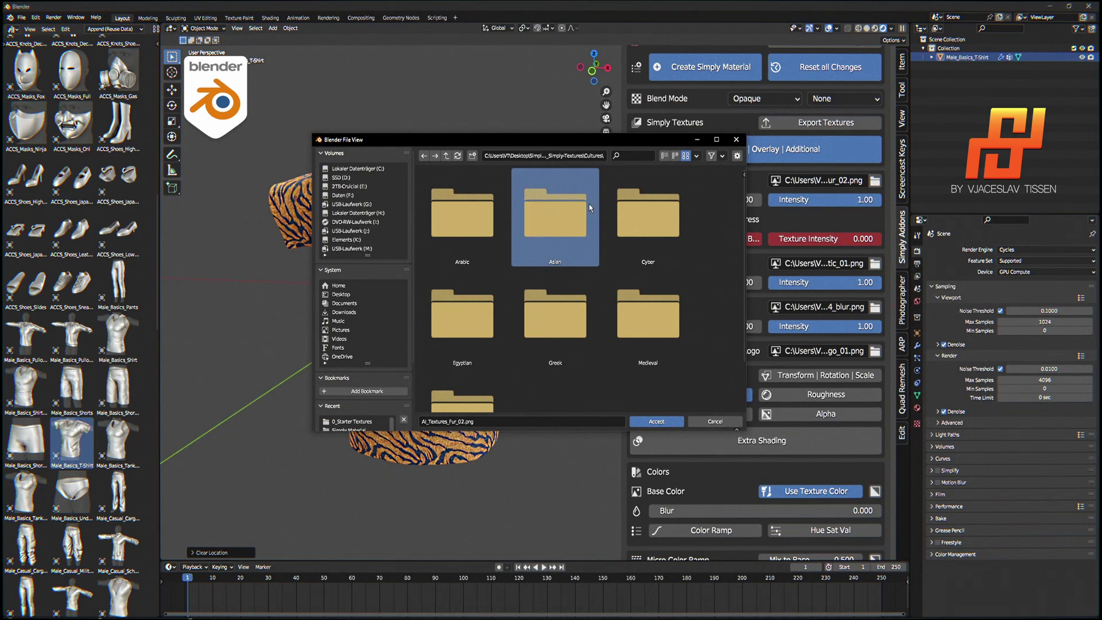
double_click(568, 220)
scroll(599, 244, "down", 3)
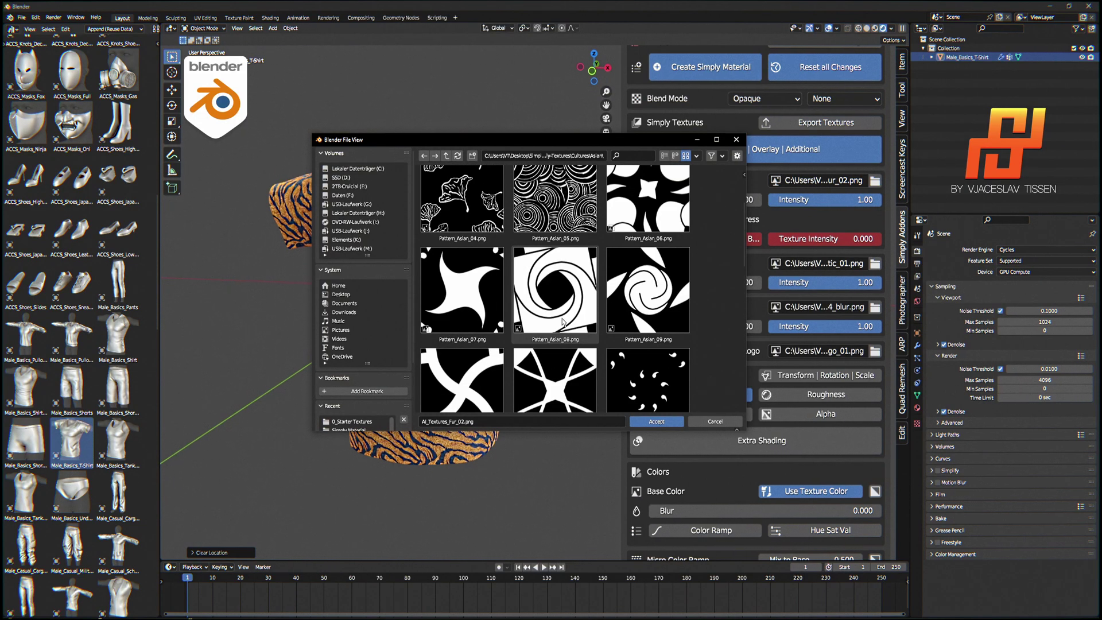
scroll(563, 321, "up", 3)
left_click(551, 213)
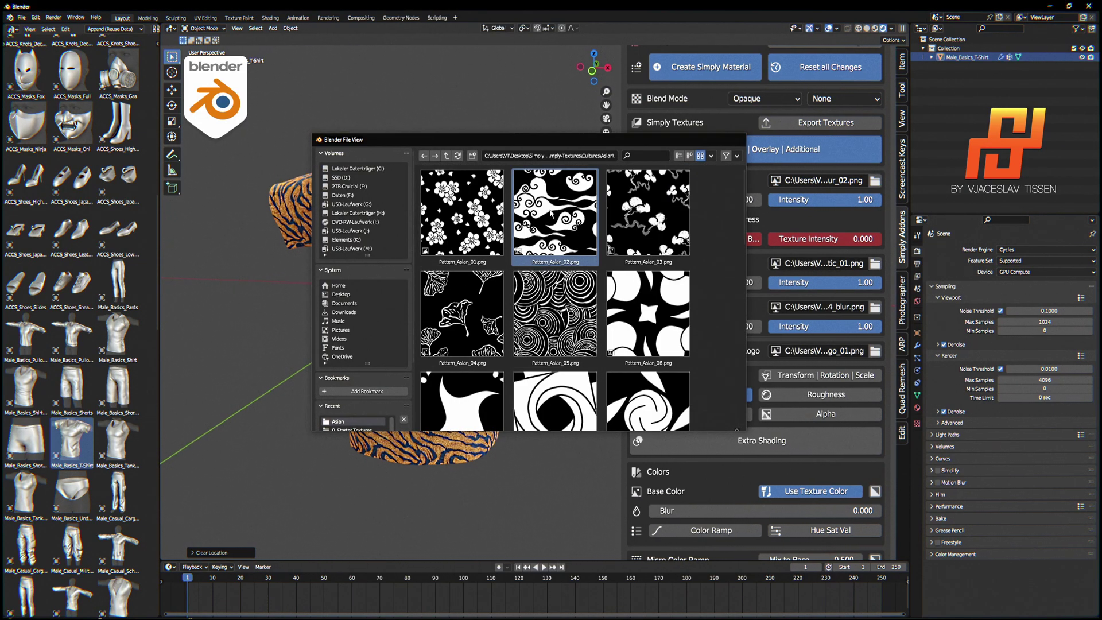
double_click(551, 213)
scroll(484, 309, "up", 4)
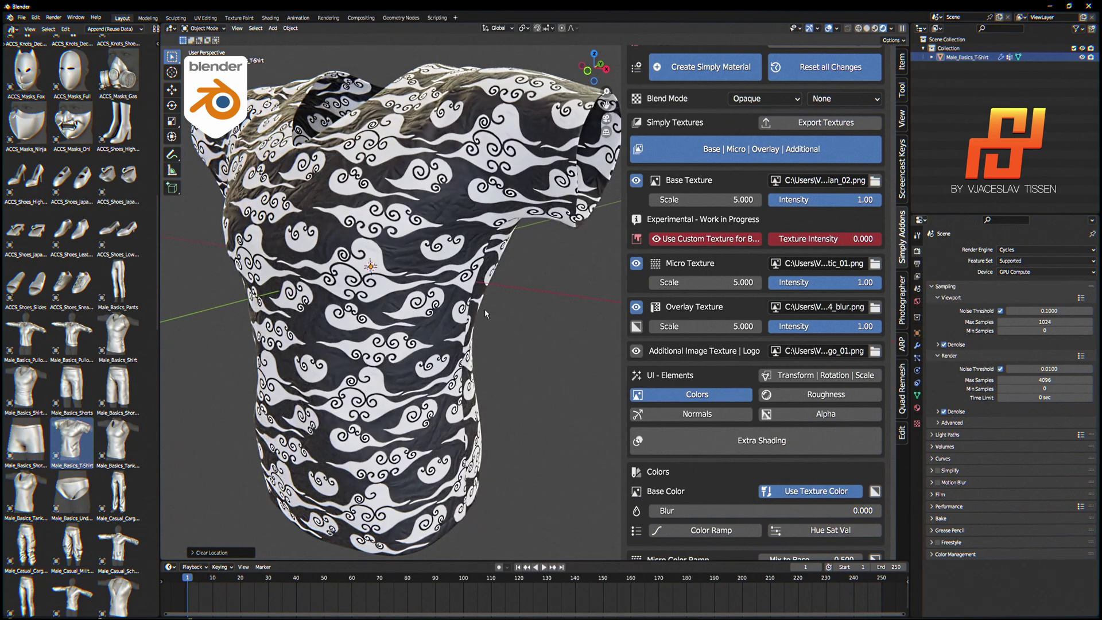
- Enable Color Ramp for the Base Color and change the ramp's black stop to white
left_click(711, 530)
scroll(703, 476, "down", 4)
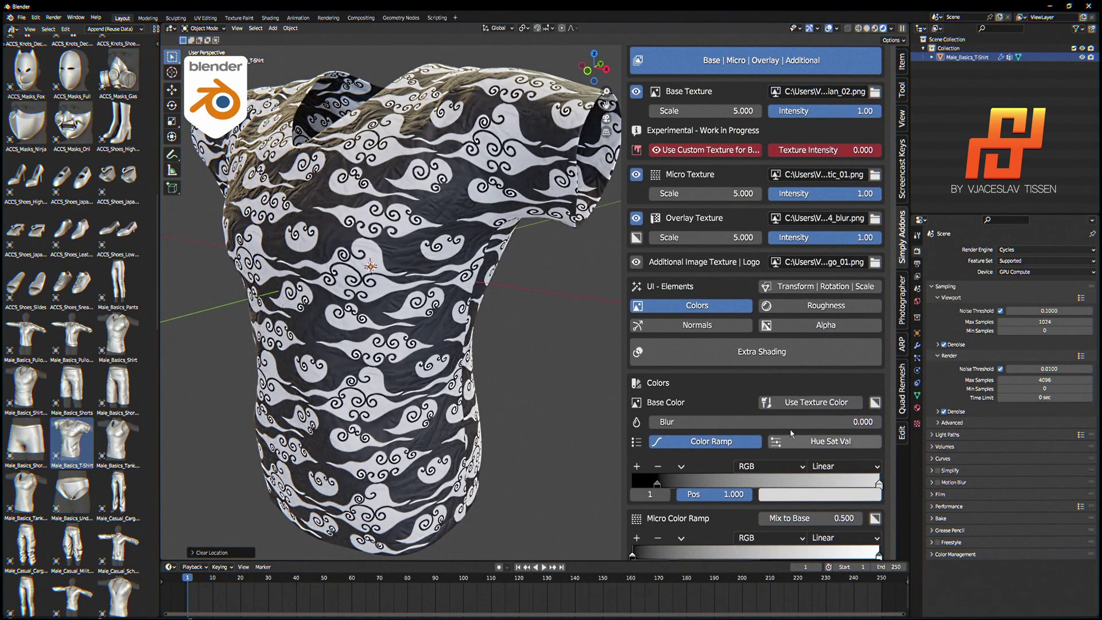
left_click(657, 484)
left_click(795, 494)
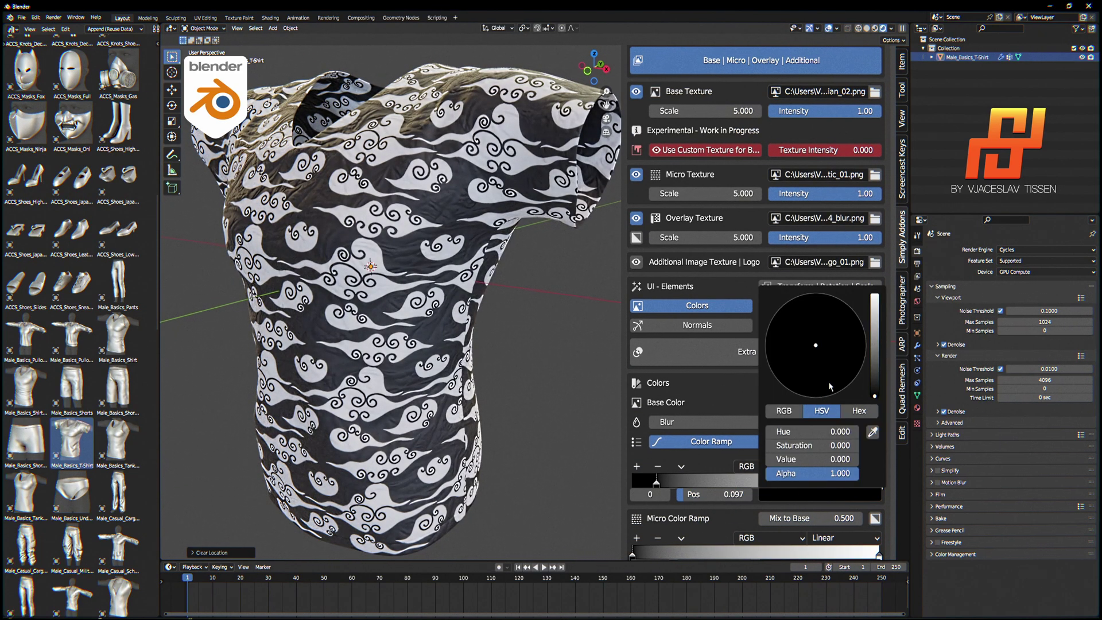
left_click(875, 296)
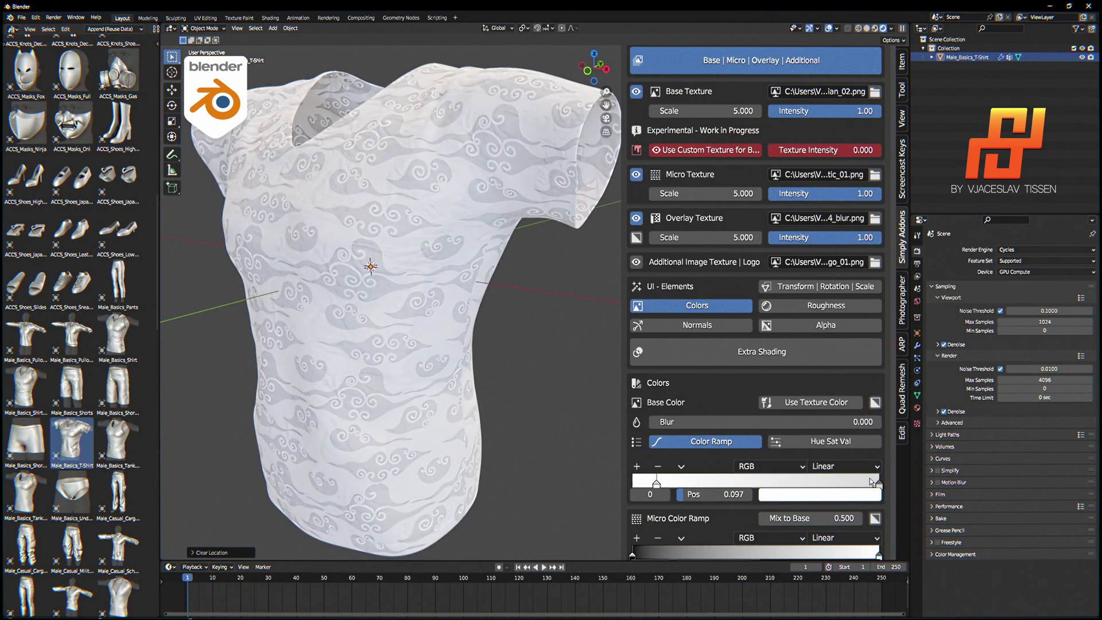
- Set the Base Color ramp's end stop to blue and check the pattern on the whole T-shirt
left_click(878, 484)
left_click(820, 495)
left_click_drag(834, 342, 838, 320)
scroll(540, 241, "down", 2)
mouse_move(523, 208)
middle_mouse_down()
mouse_move(498, 206)
mouse_move(521, 201)
middle_mouse_up()
scroll(827, 239, "up", 4)
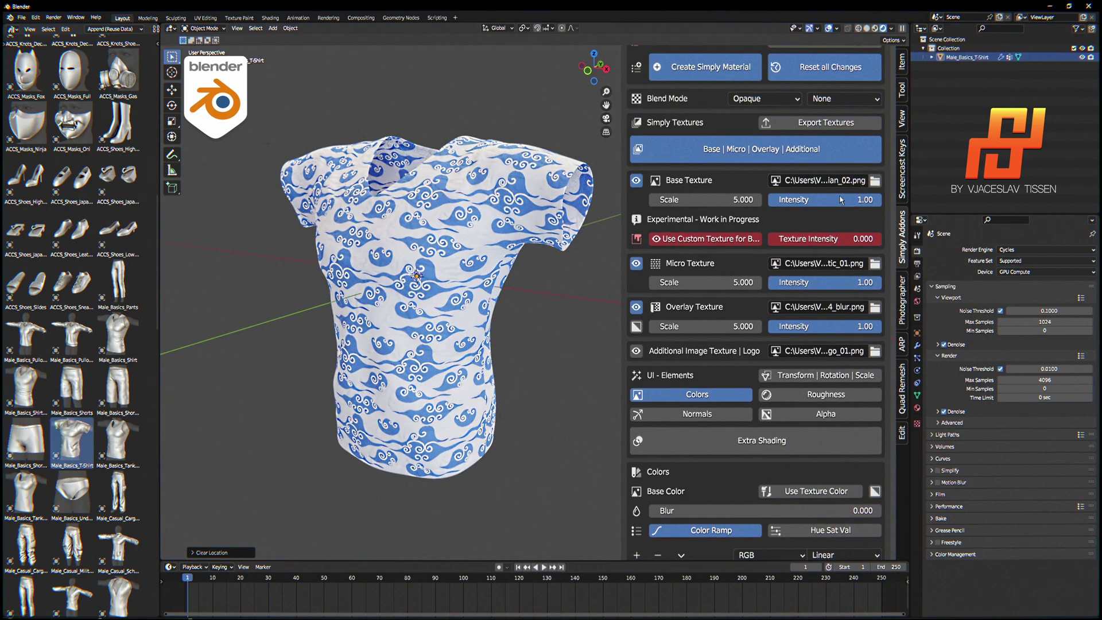
- Browse the Asian patterns for a Micro Texture image and go back up to the Cultures folder
left_click(875, 264)
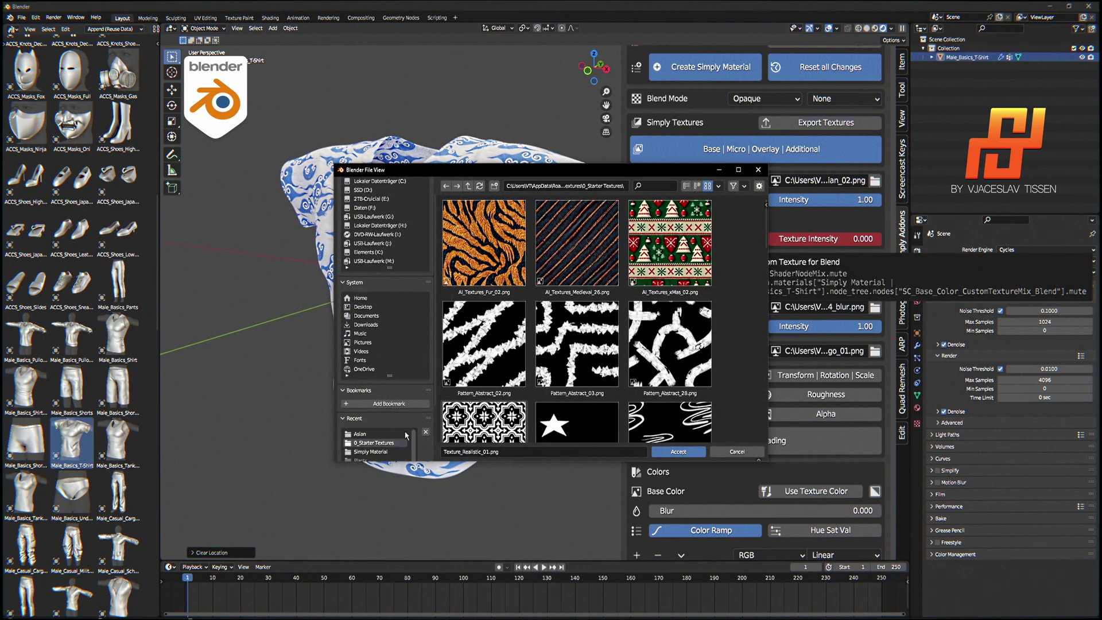
left_click(389, 436)
scroll(639, 325, "down", 4)
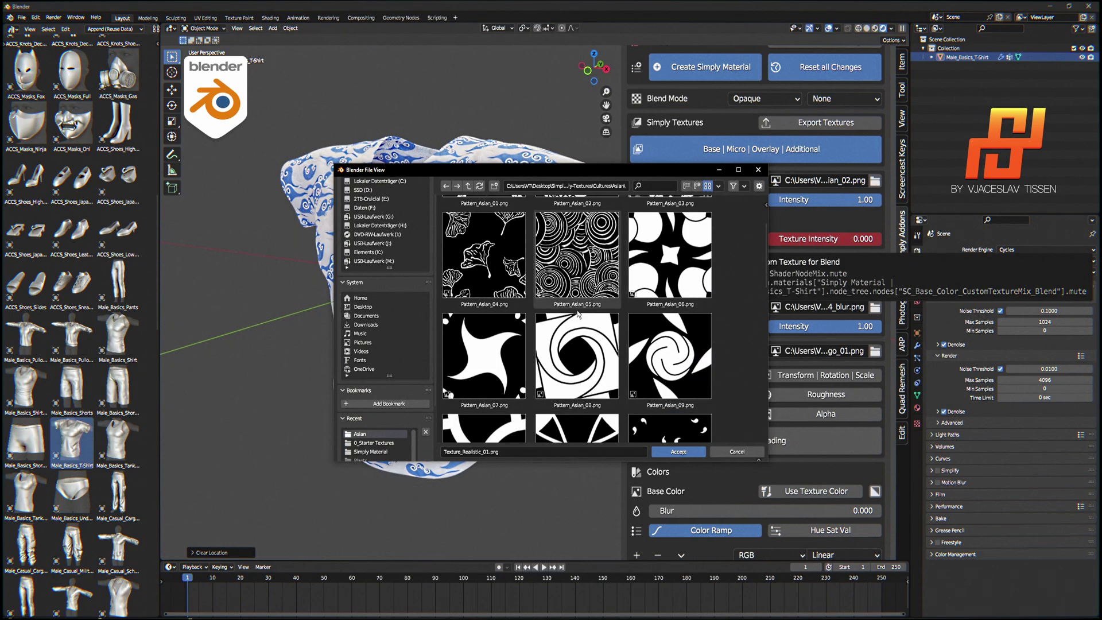
scroll(590, 314, "down", 4)
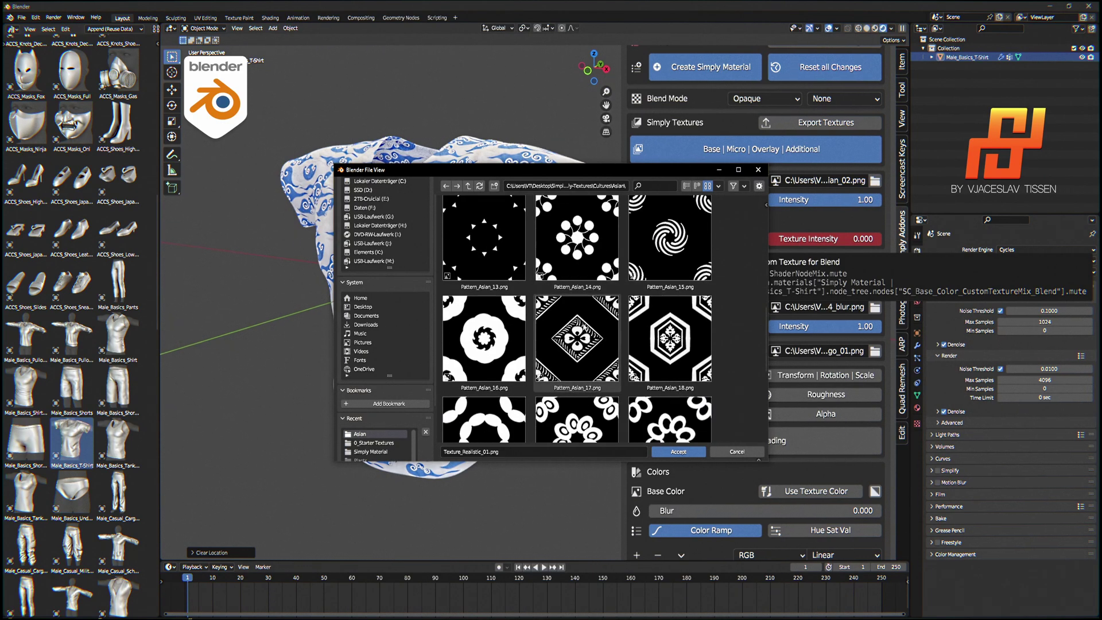
left_click(469, 187)
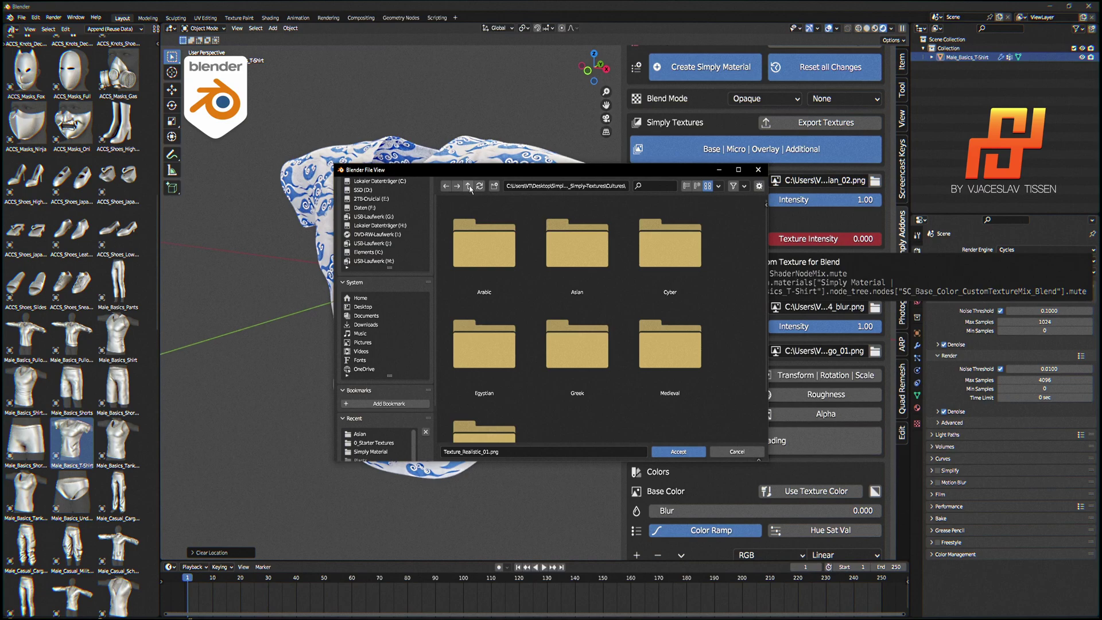
left_click_drag(676, 171, 601, 146)
scroll(598, 324, "down", 2)
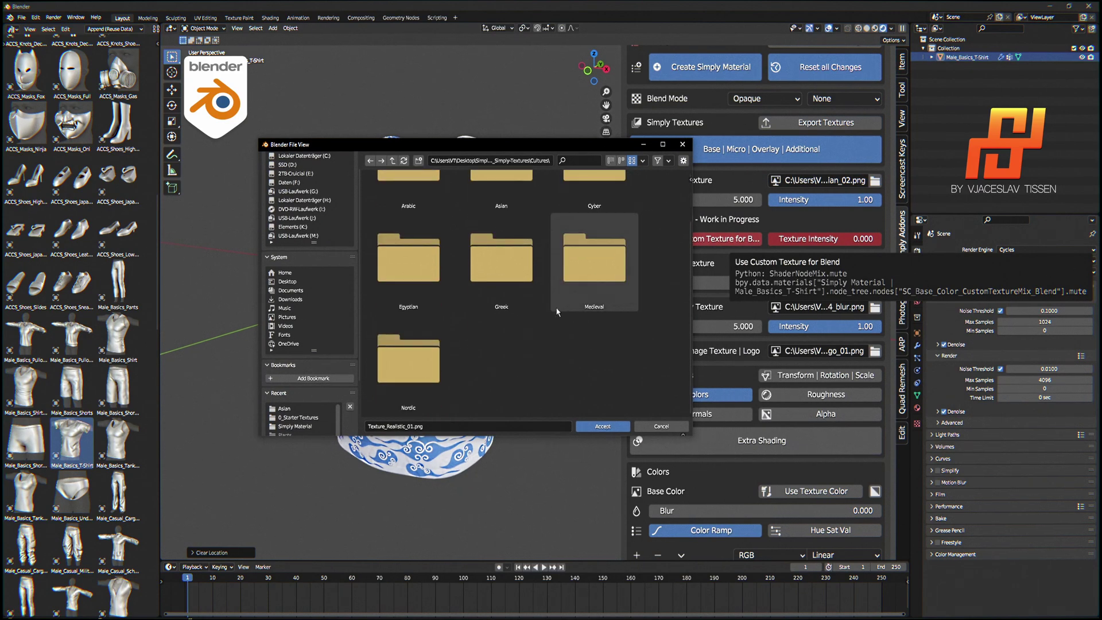
- Load Pattern_Greek_3.png from the Greek folder as the Micro Texture
double_click(501, 258)
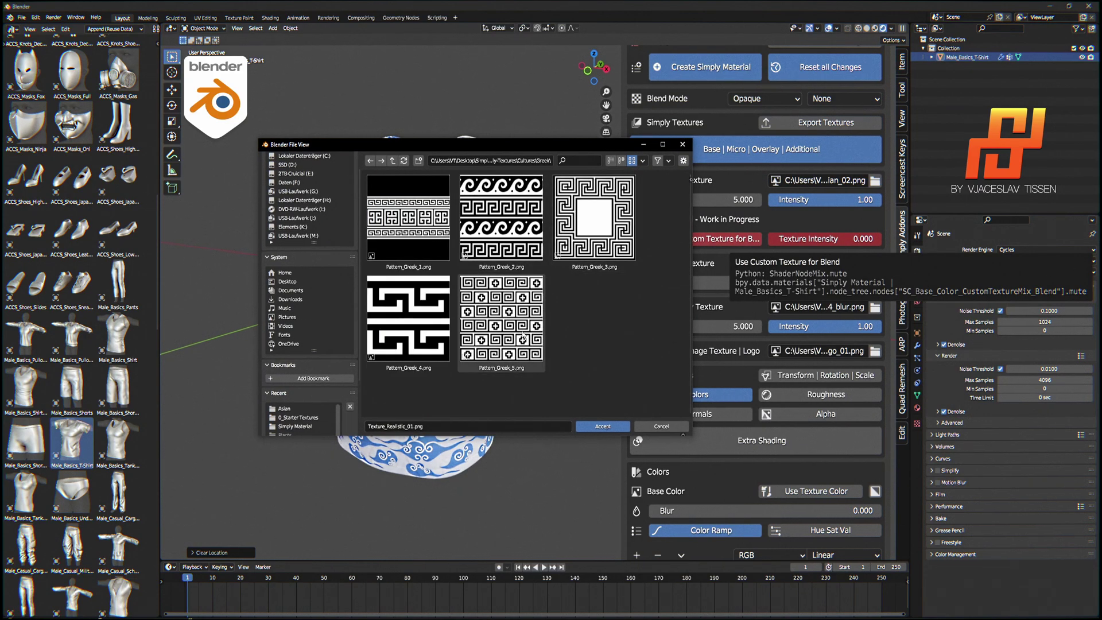
left_click(584, 223)
double_click(584, 224)
scroll(428, 221, "up", 2)
middle_click_drag(428, 220, 471, 267, "shift")
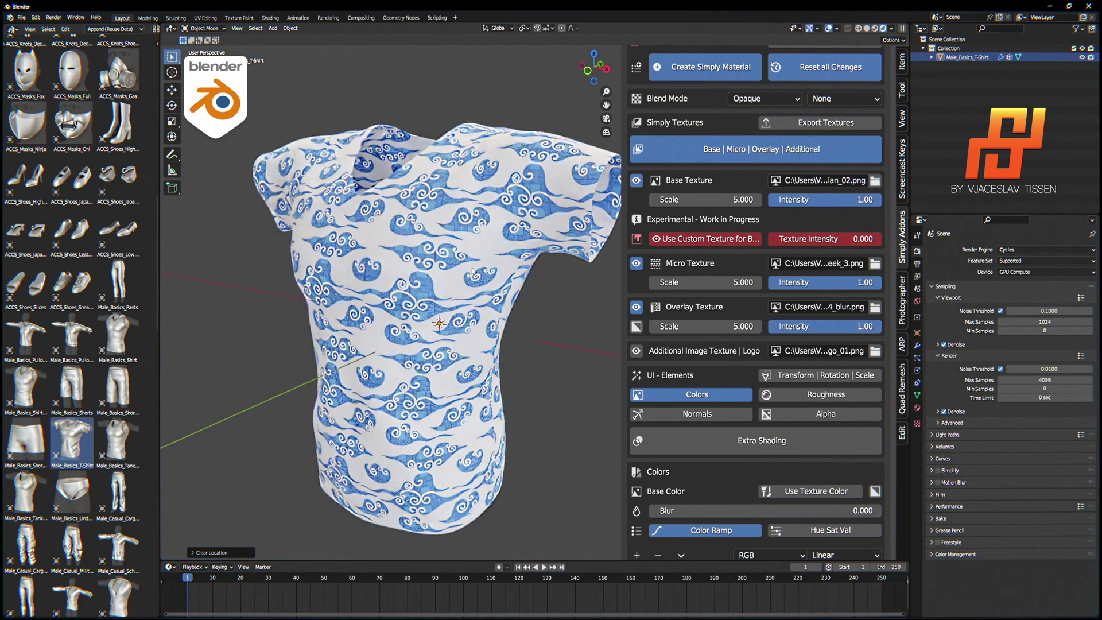
- Set the Micro Texture scale to 29.8 and inspect the fine pattern on the fabric up close
scroll(445, 252, "up", 2)
scroll(445, 246, "up", 2)
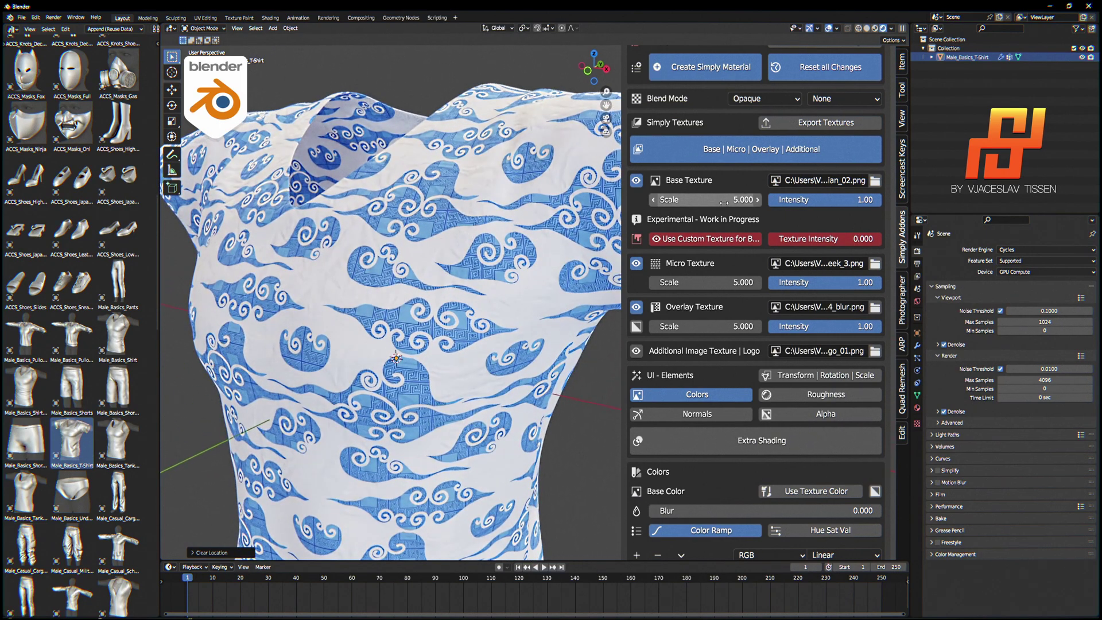
left_click_drag(719, 281, 763, 280)
scroll(327, 336, "up", 3)
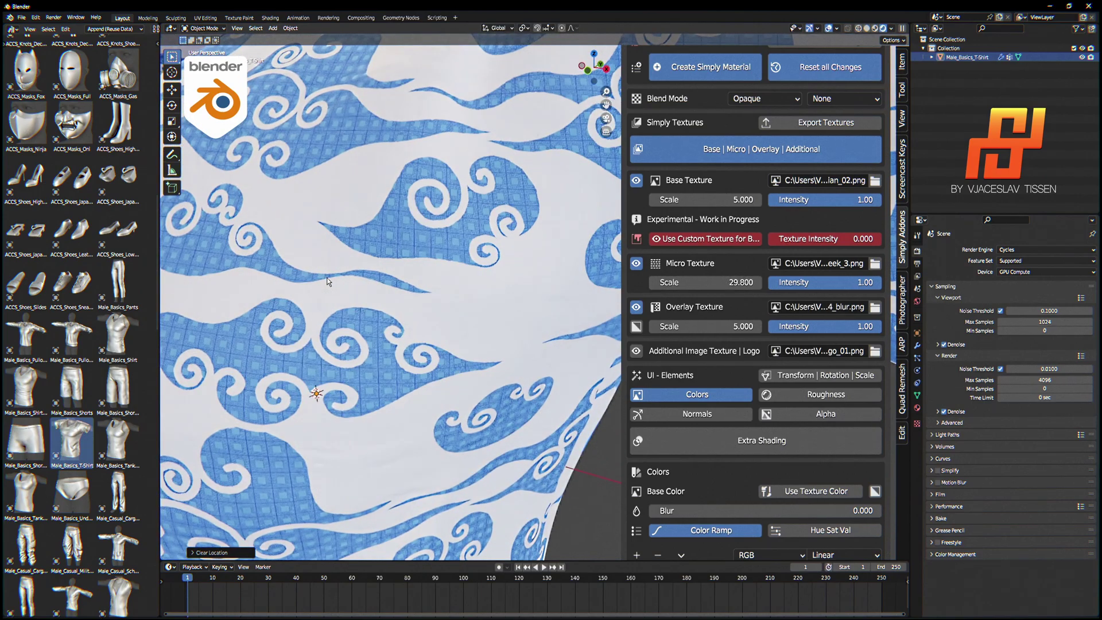
scroll(343, 336, "down", 3)
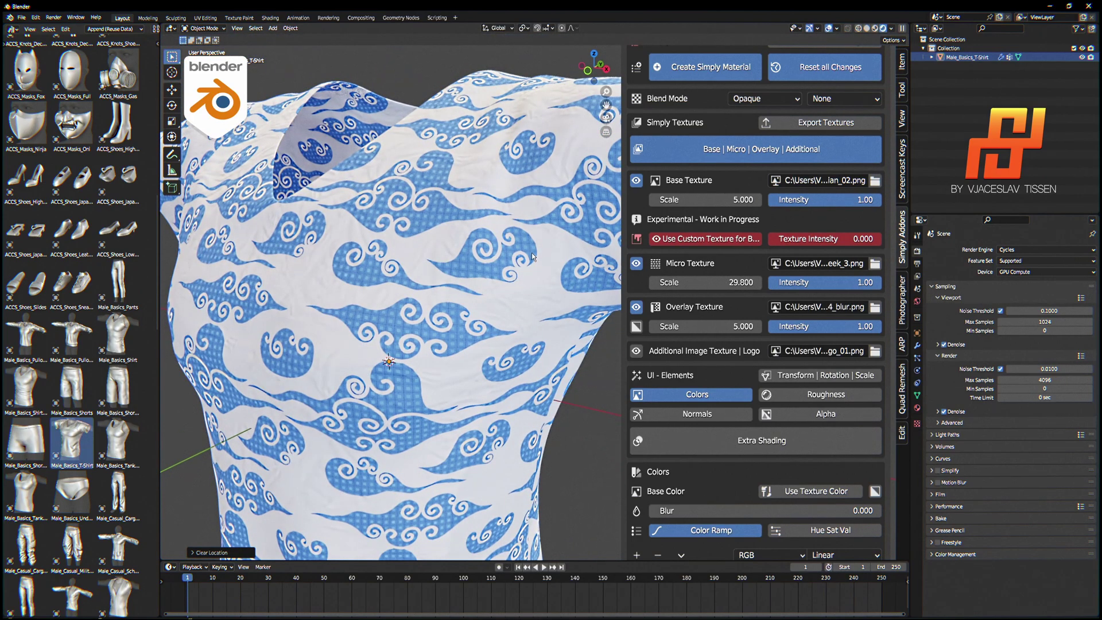
- Replace the Base Texture image with Texture_Realistic_04.png from the pack's Textures Realistic folder
left_click(875, 181)
left_click(468, 186)
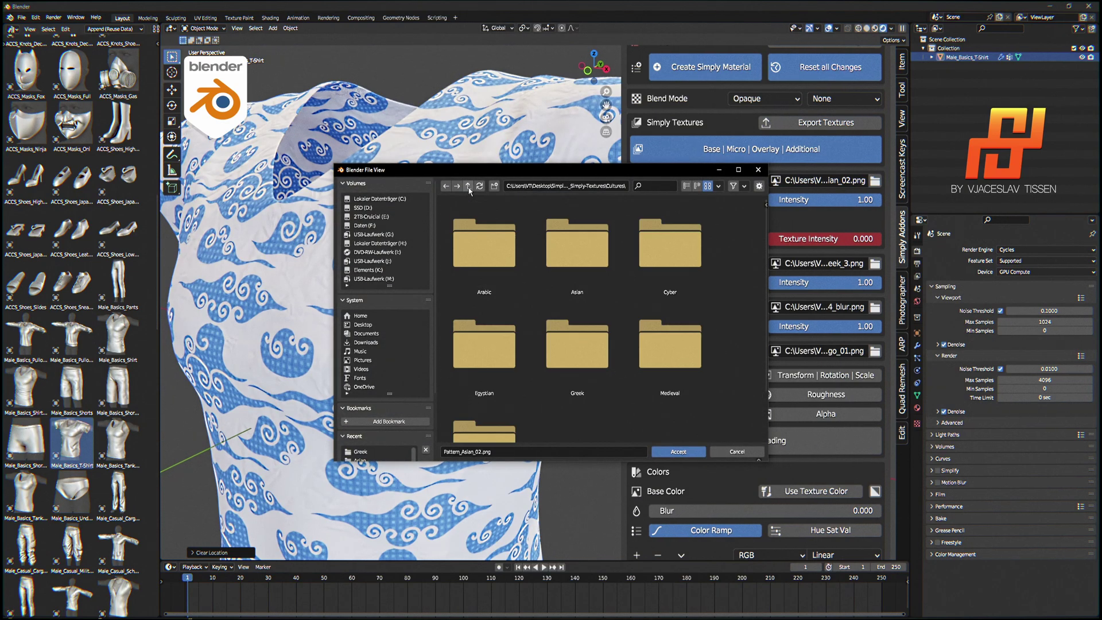
scroll(526, 357, "down", 2)
left_click(469, 186)
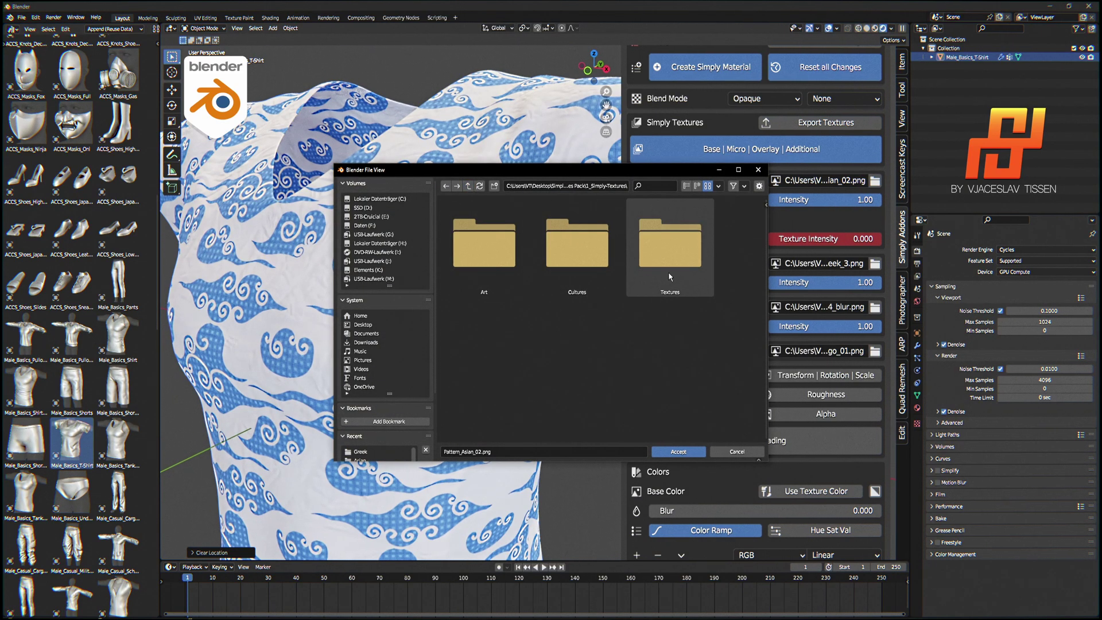
scroll(573, 344, "down", 2)
double_click(542, 366)
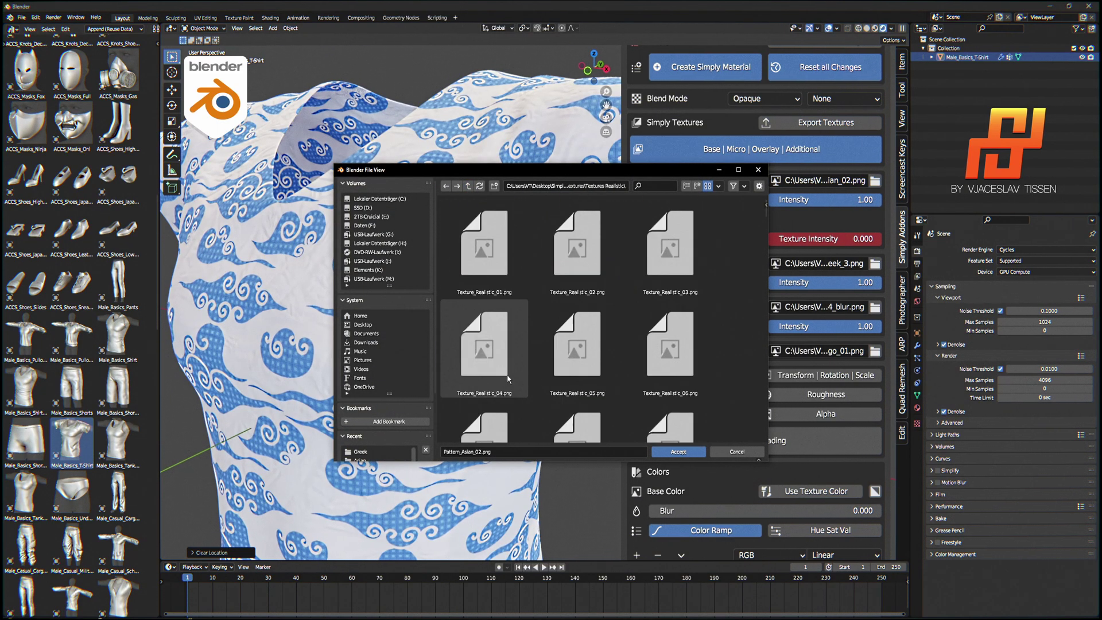
double_click(484, 344)
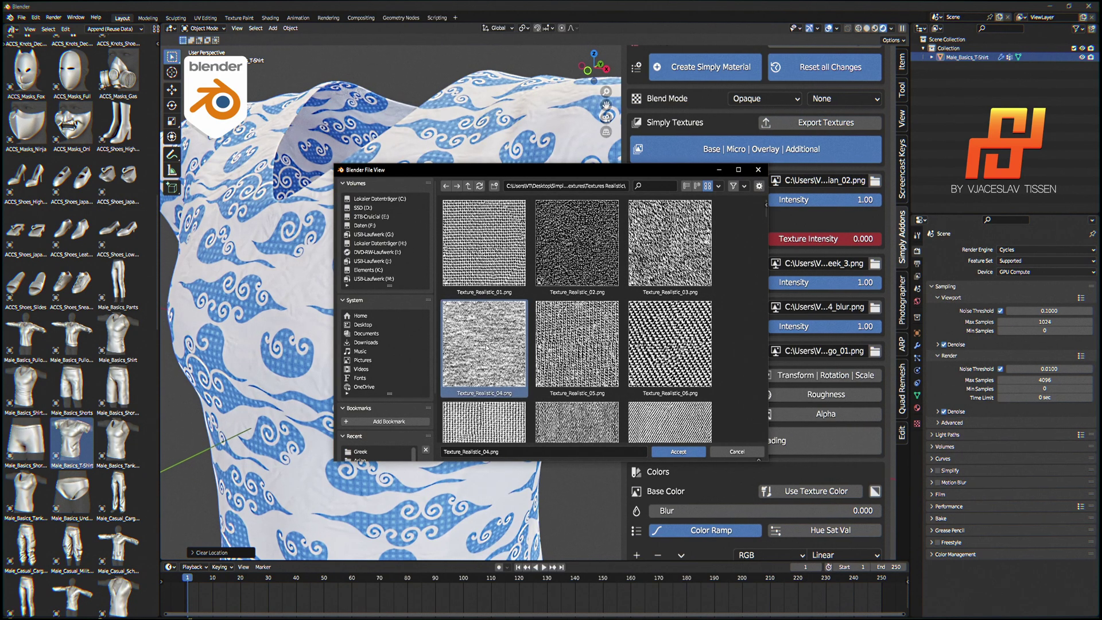
- Set the Base Texture scale to 1
left_click(706, 199)
type("1")
key("Return")
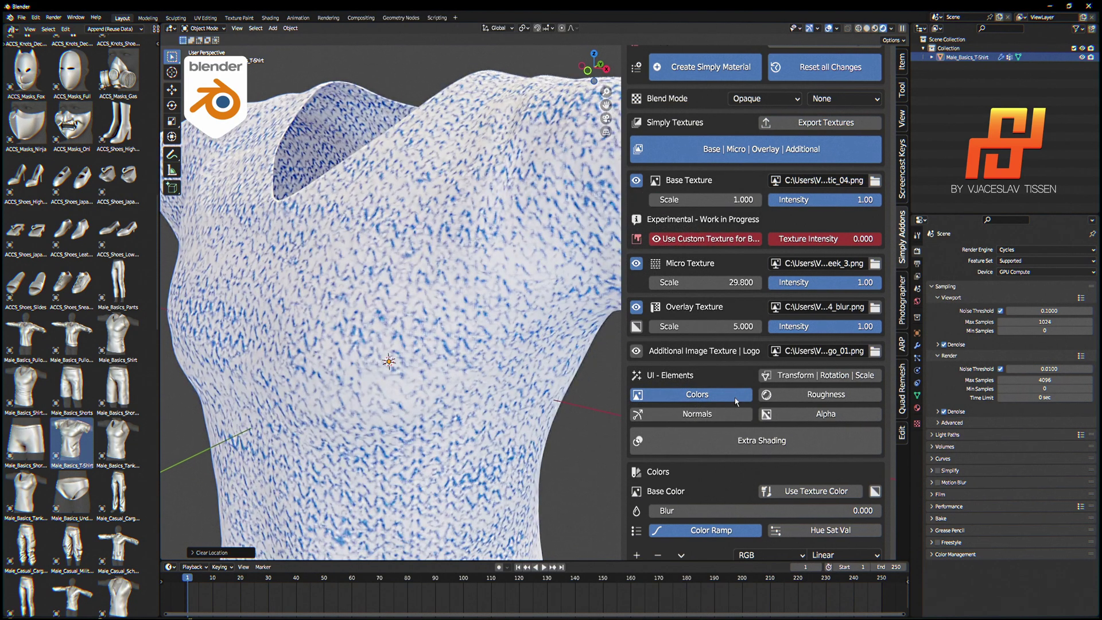
- Reset the Base Color's color ramp to its default stops
scroll(739, 406, "down", 3)
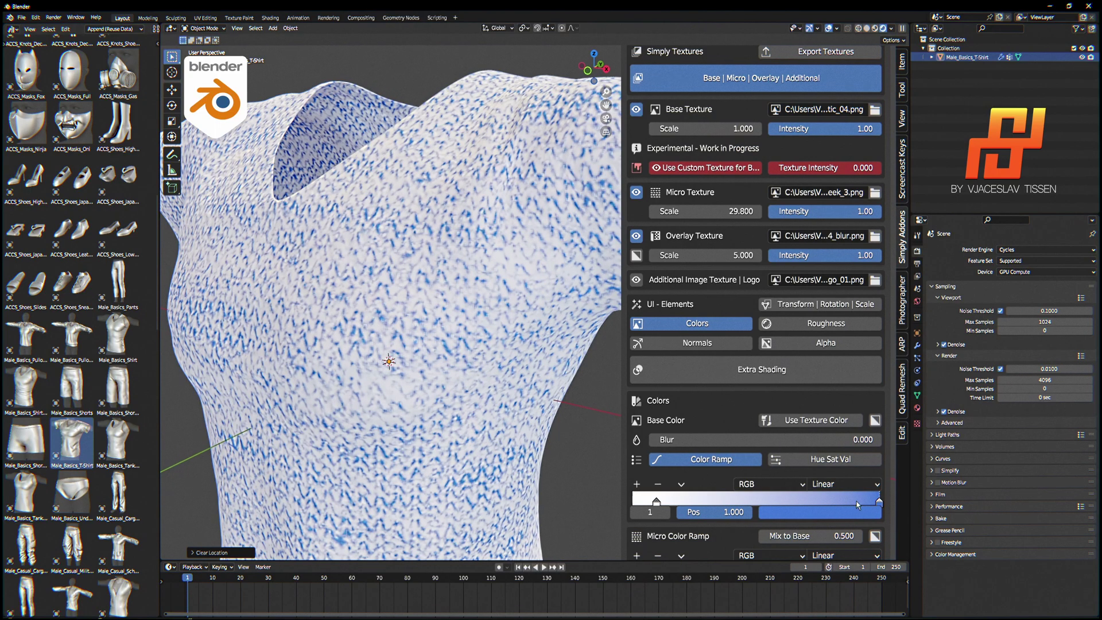
left_click(681, 484)
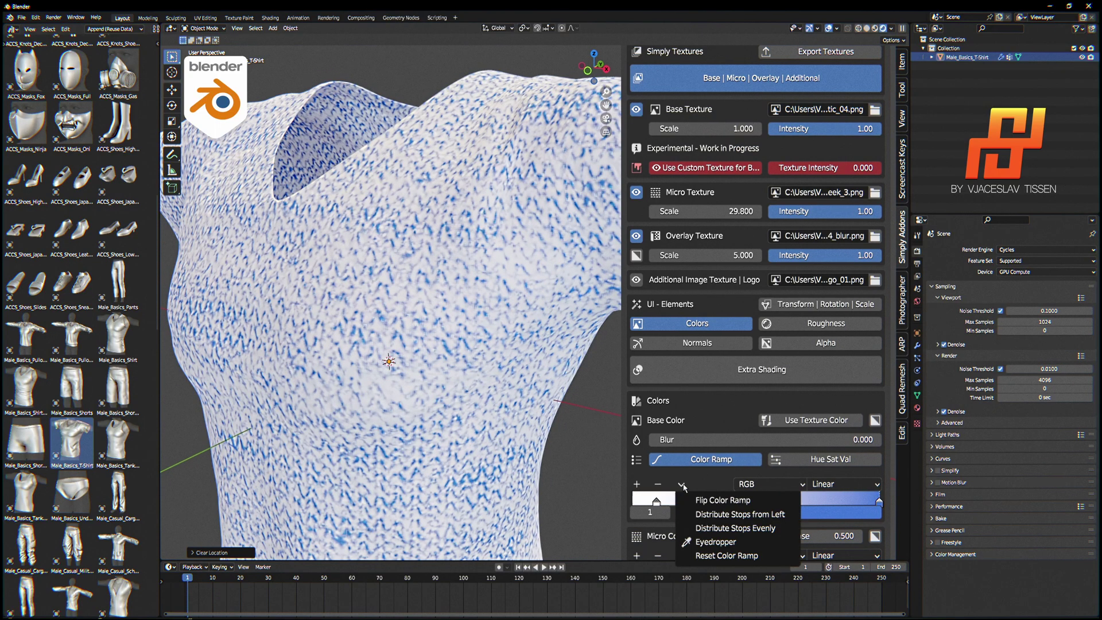
left_click(724, 555)
- Set the Base Texture scale to 5 and view the knitted fabric on the whole T-shirt
double_click(730, 129)
type("5")
key("Return")
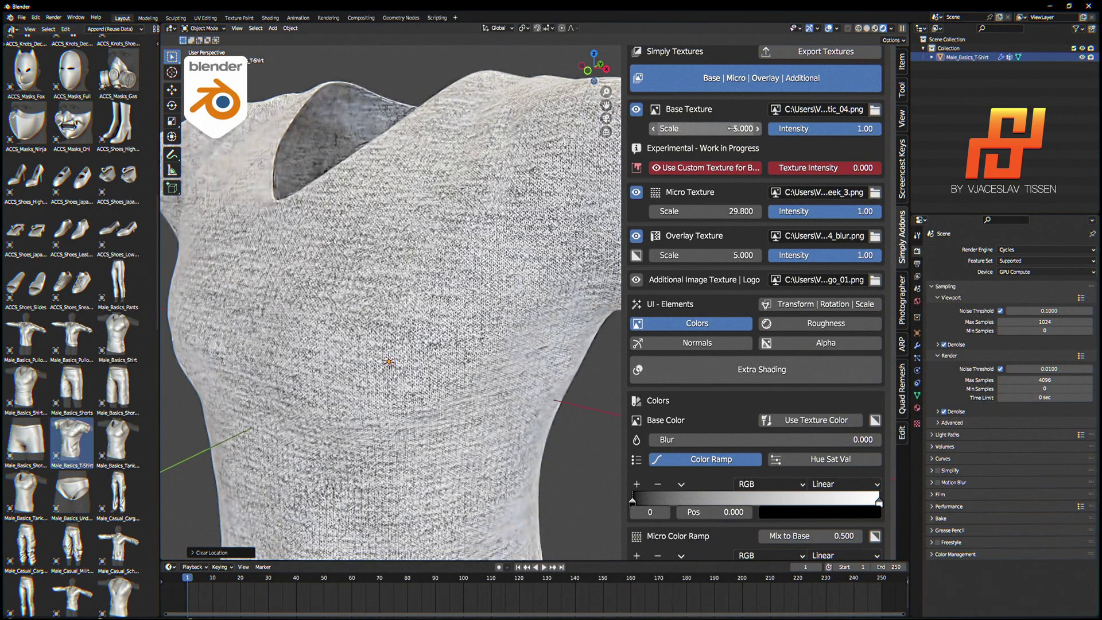
scroll(466, 253, "down", 5)
scroll(466, 251, "up", 3)
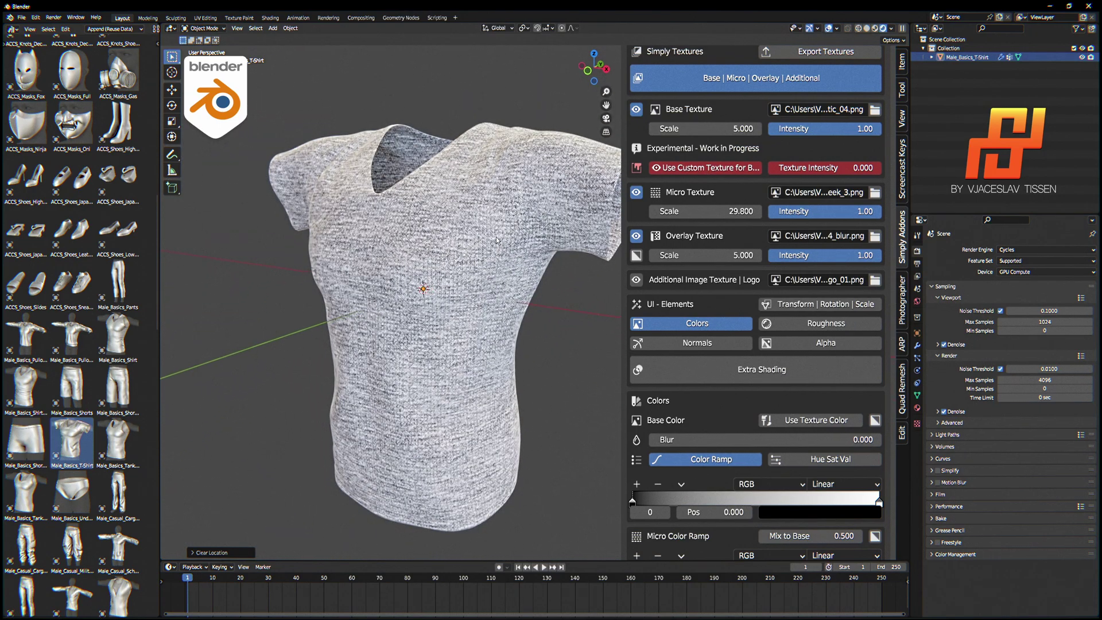
- Collapse the color and texture settings and create hair fuzzles on the T-shirt from the Extra Shading effects
scroll(698, 236, "down", 3)
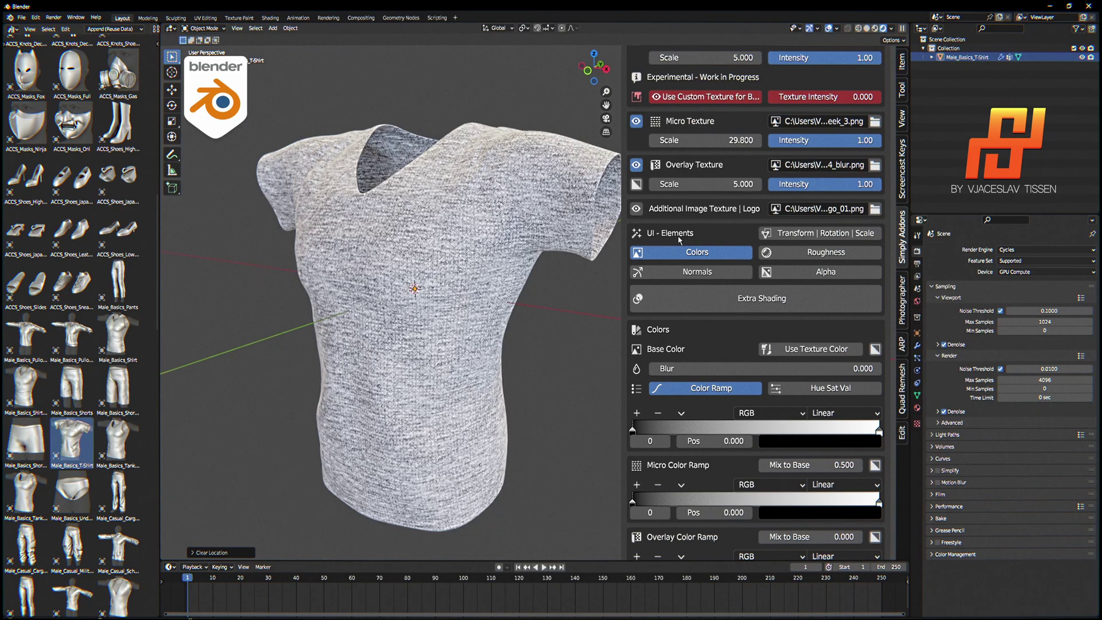
left_click(703, 254)
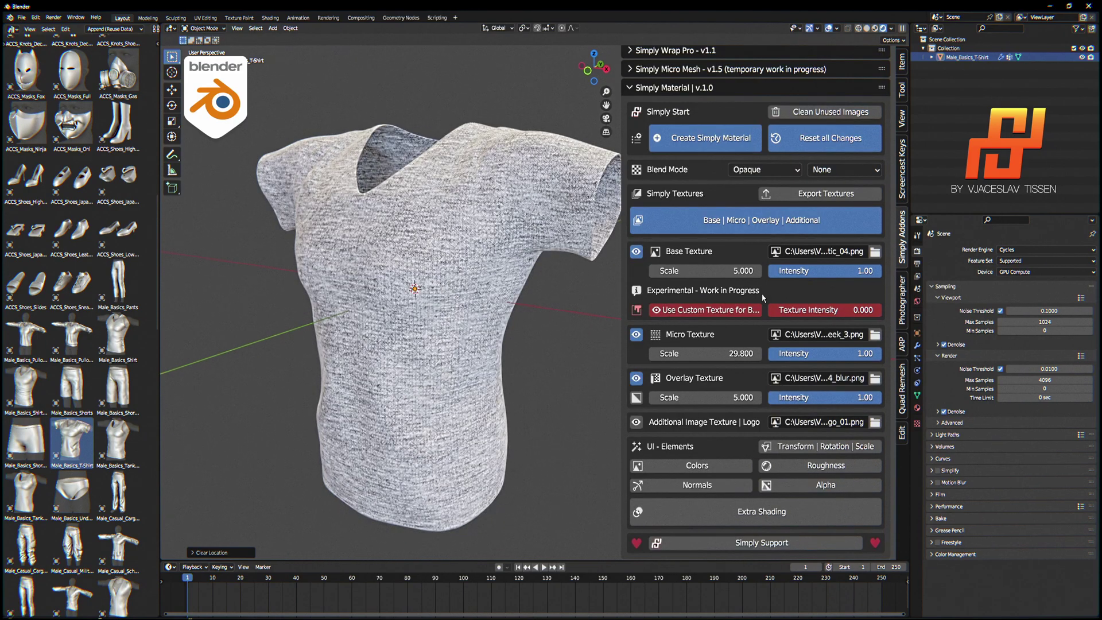
left_click(785, 505)
left_click(763, 220)
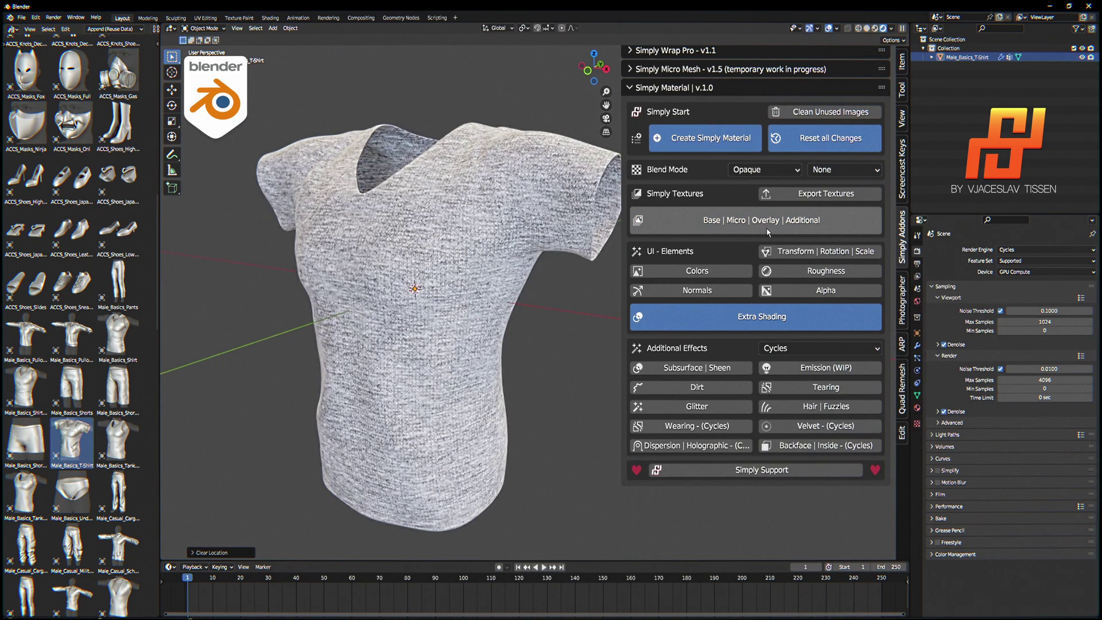
left_click(808, 408)
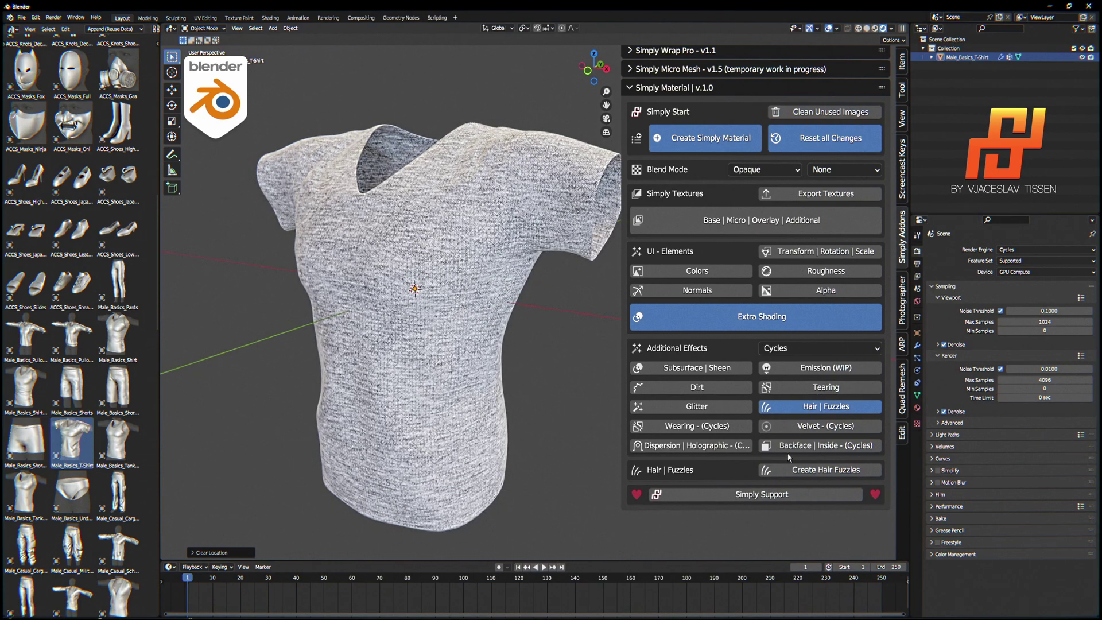
left_click(798, 471)
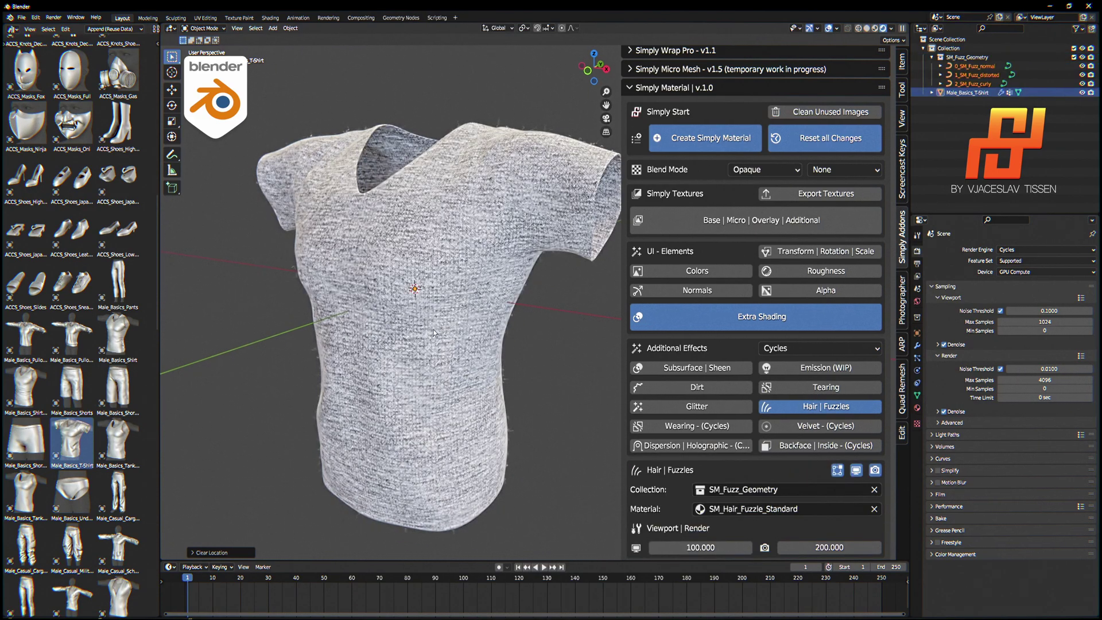
- Examine the hair fuzzles up close on the shoulder and sleeve, and across the whole T-shirt
middle_click_drag(476, 275, 441, 238, "shift")
middle_click_drag(489, 137, 460, 240, "shift")
scroll(478, 198, "up", 3)
scroll(478, 198, "up", 1)
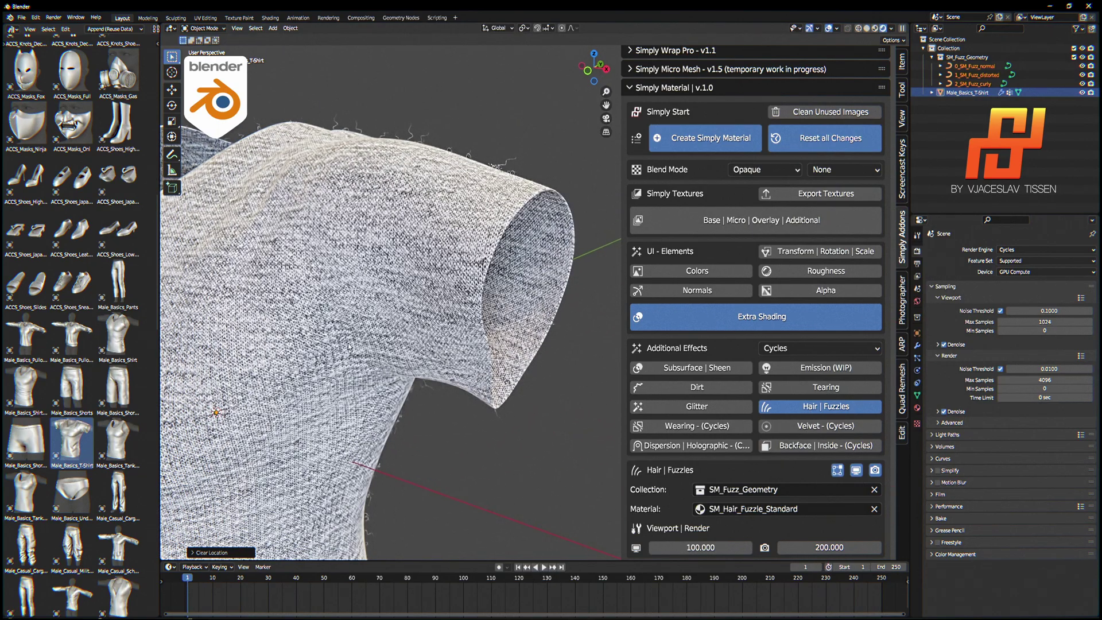
middle_click_drag(347, 347, 454, 232, "shift")
scroll(494, 338, "down", 4)
middle_click_drag(523, 440, 526, 412, "shift")
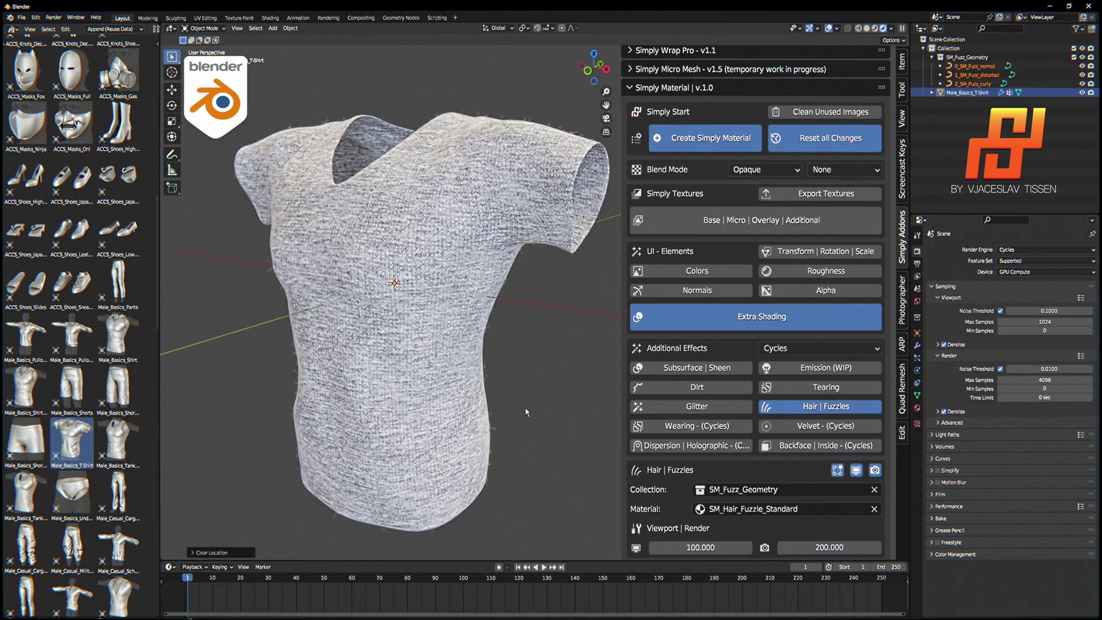
- Set the fuzzles' viewport amount to 1000 and their Global Scale to 3
scroll(784, 468, "down", 5)
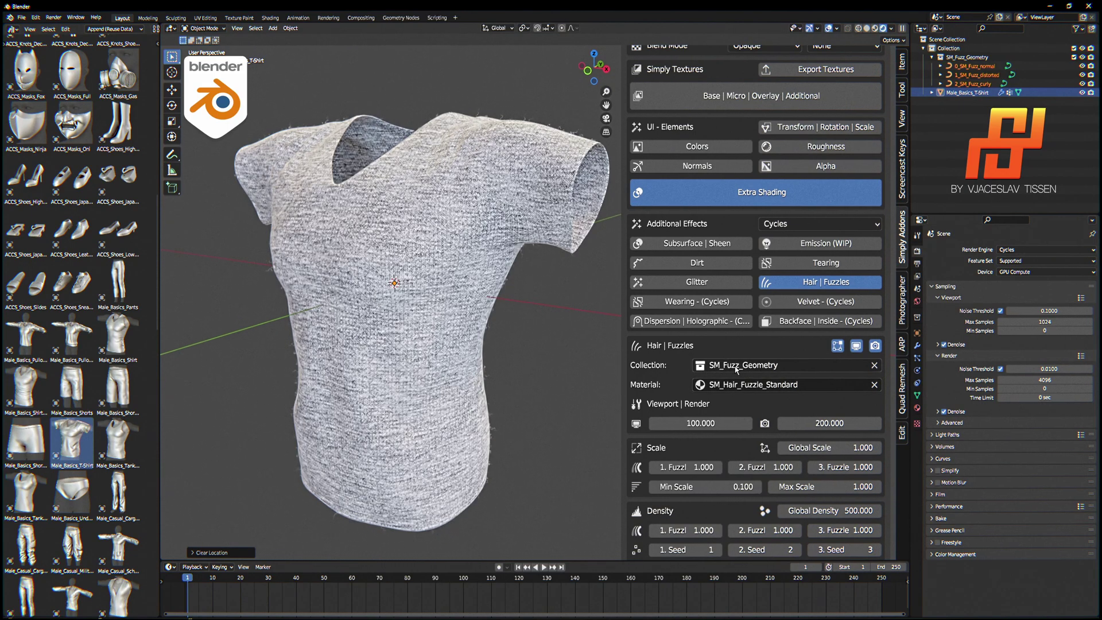
left_click(702, 423)
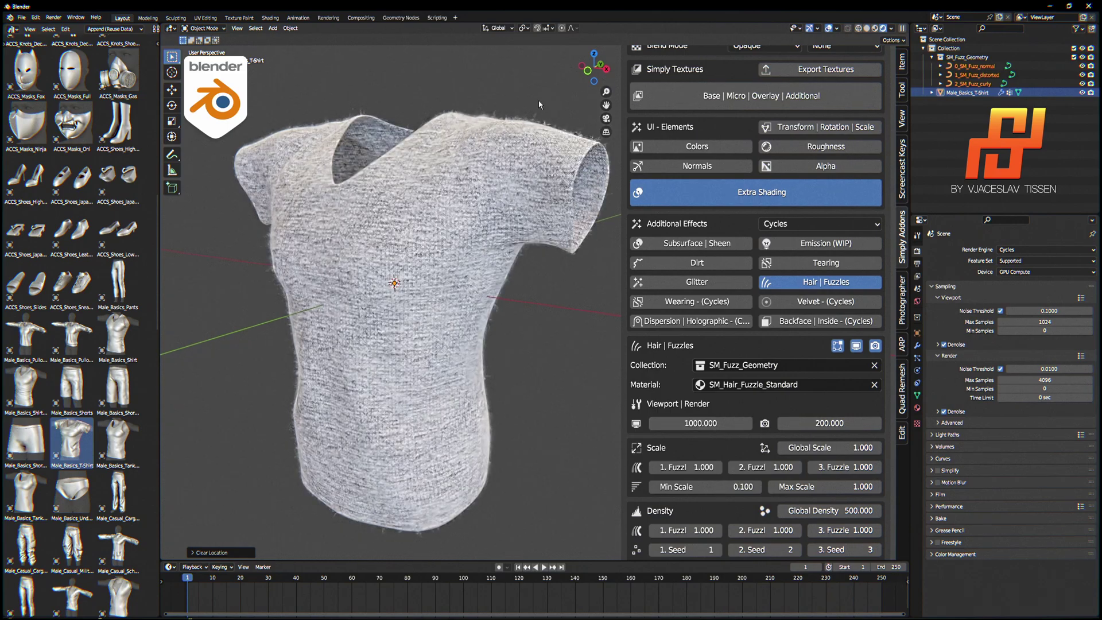
left_click(838, 448)
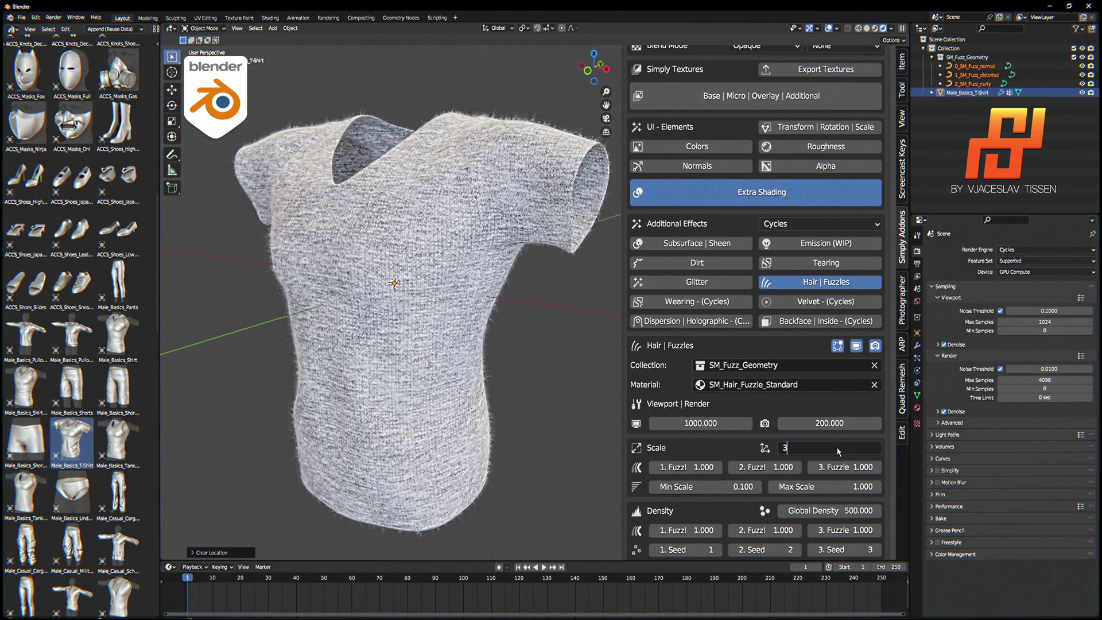
key("Return")
middle_click_drag(440, 177, 508, 157)
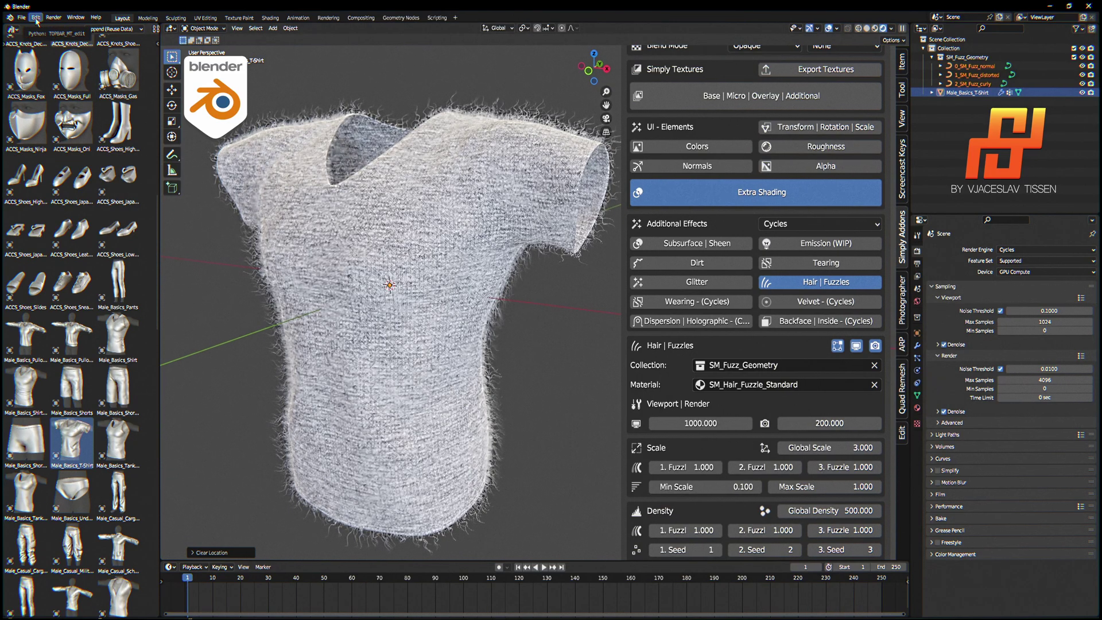
- Switch the viewport to solid shading and open the Asset Libraries file paths in the preferences
left_click(869, 30)
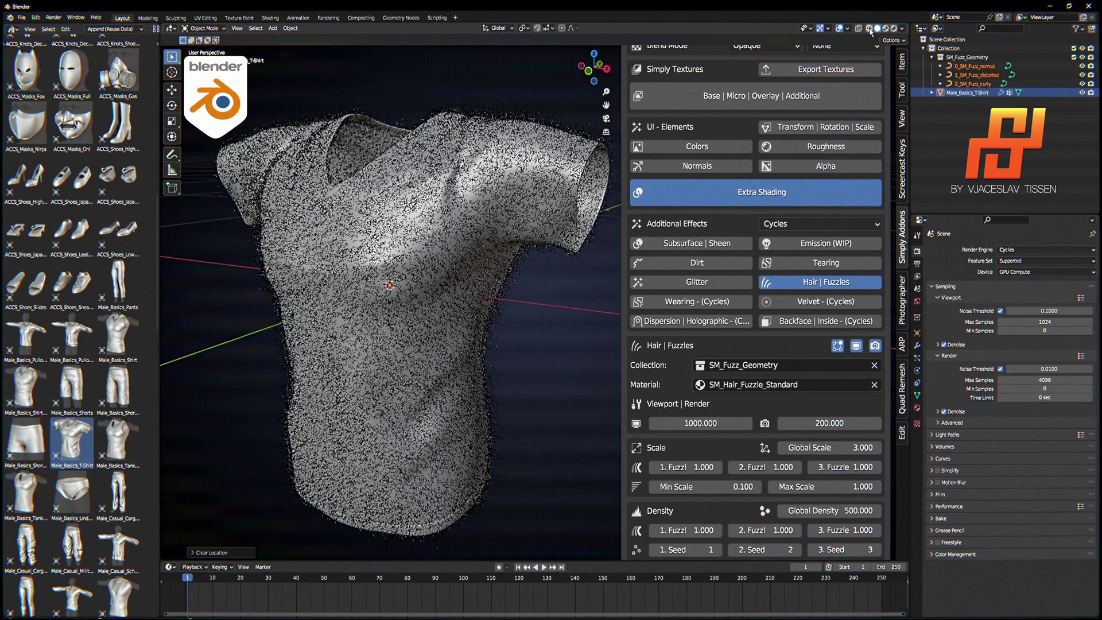
left_click(35, 17)
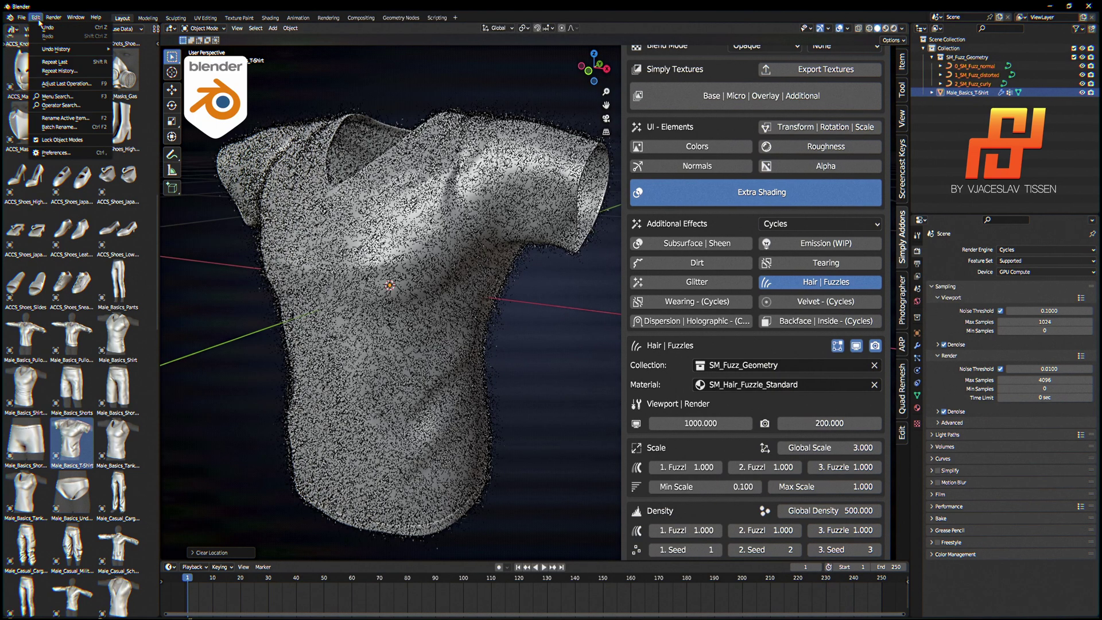
left_click(64, 153)
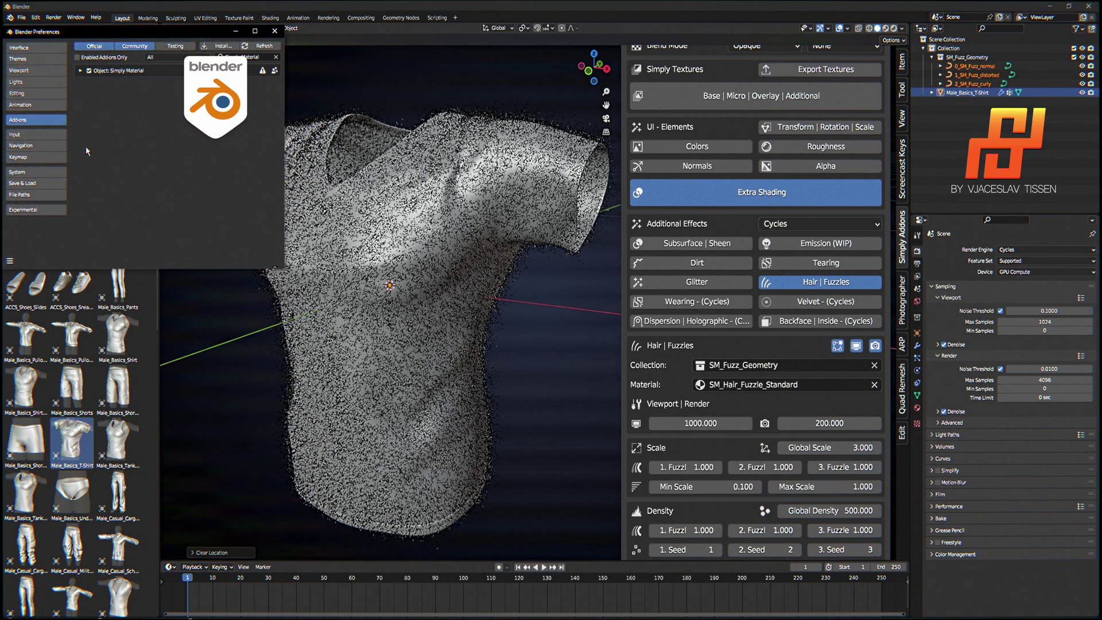
left_click(23, 196)
scroll(118, 184, "down", 2)
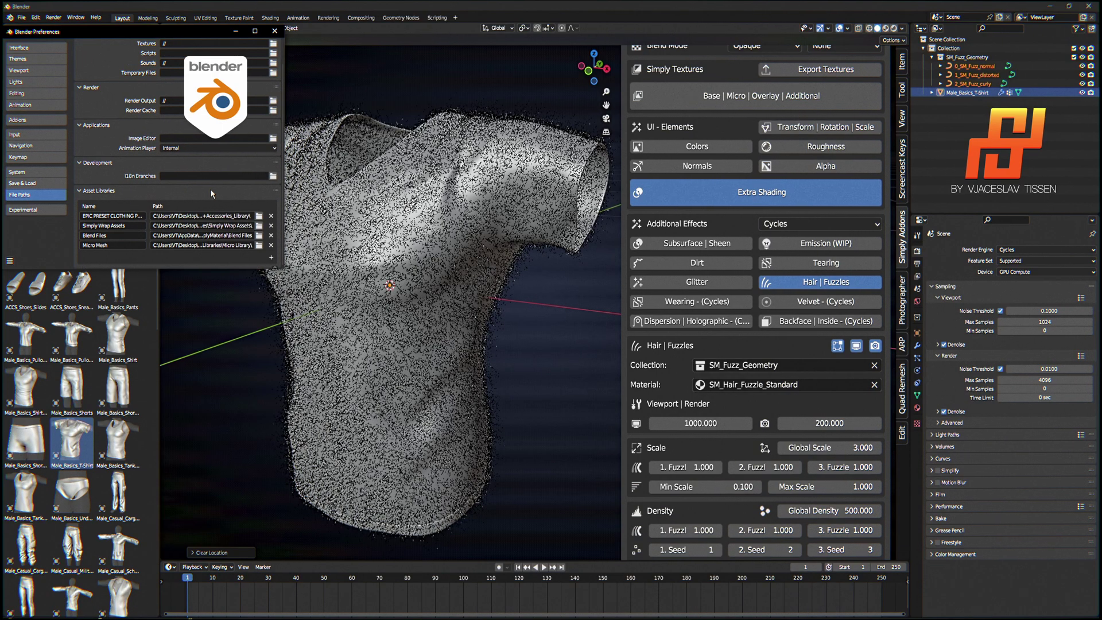
- Switch to File Explorer and create a folder named Asset Library inside the Simply Material folder
left_click(120, 618)
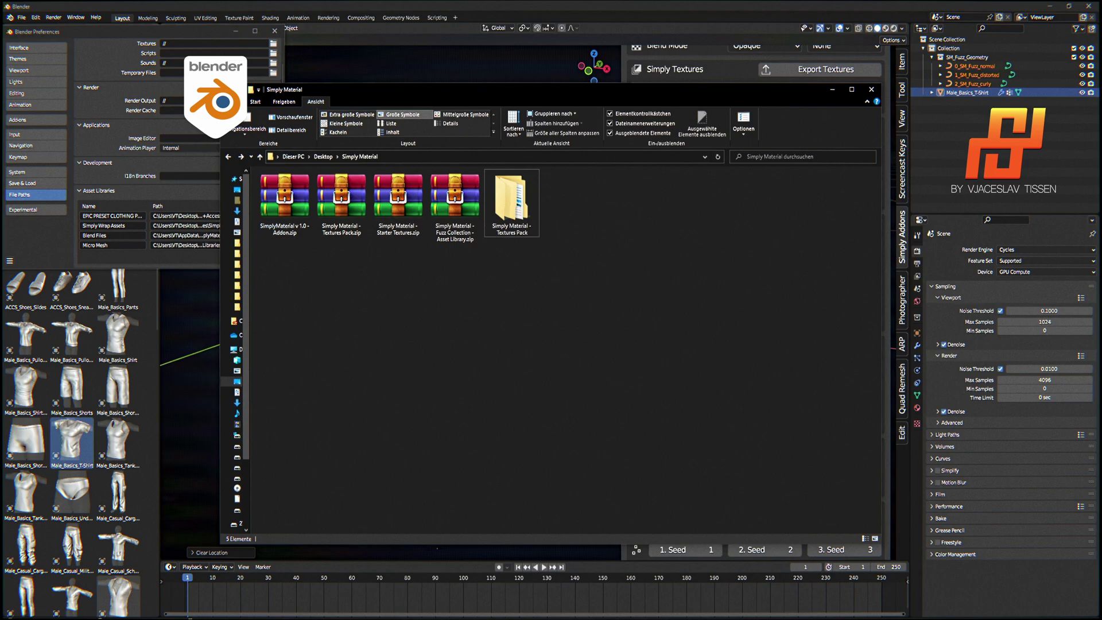
left_click_drag(487, 93, 506, 92)
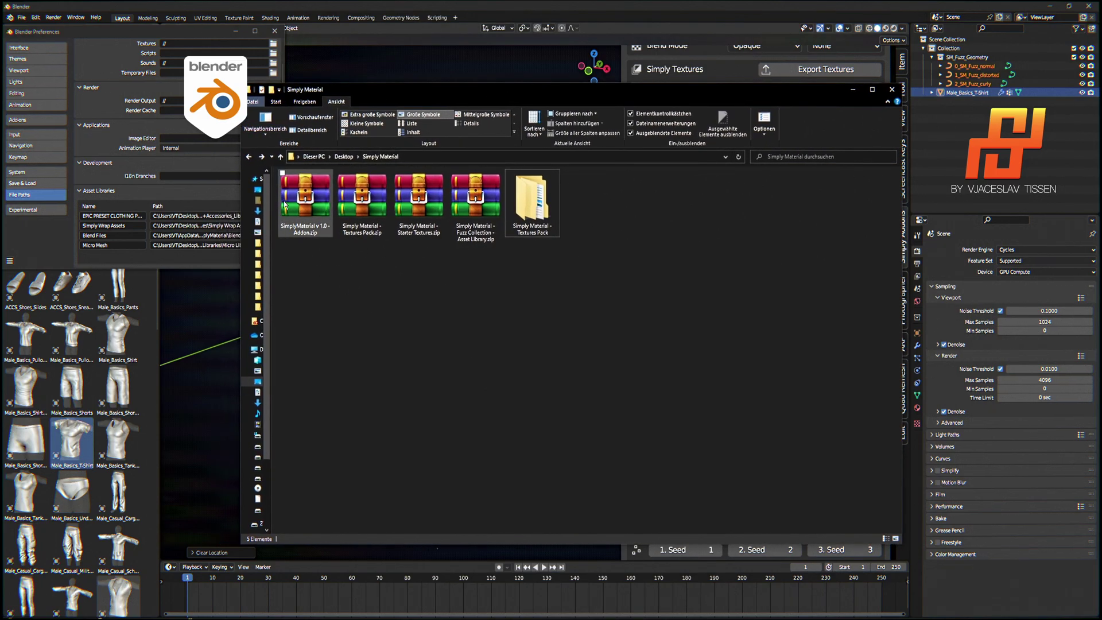
left_click(475, 210)
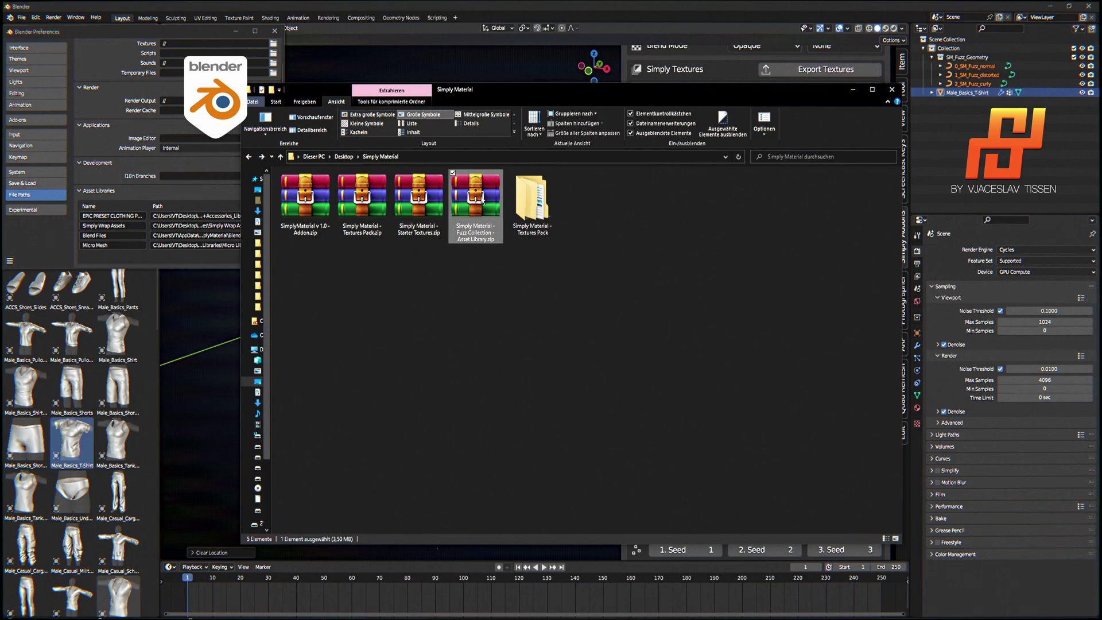
left_click(547, 362)
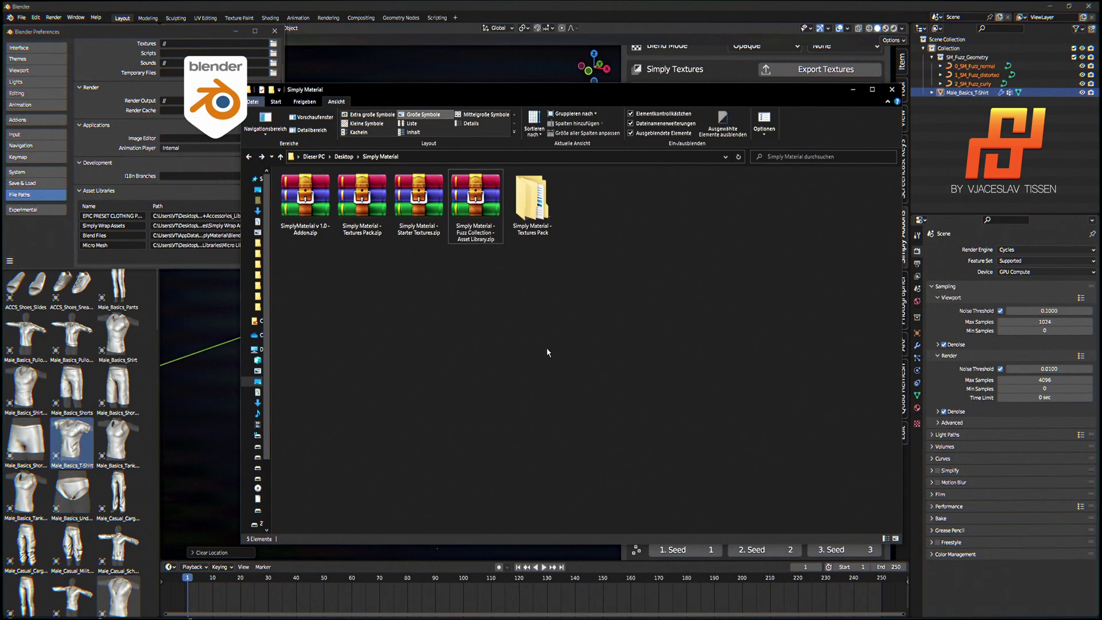
key("ctrl+shift+n")
type("Asset")
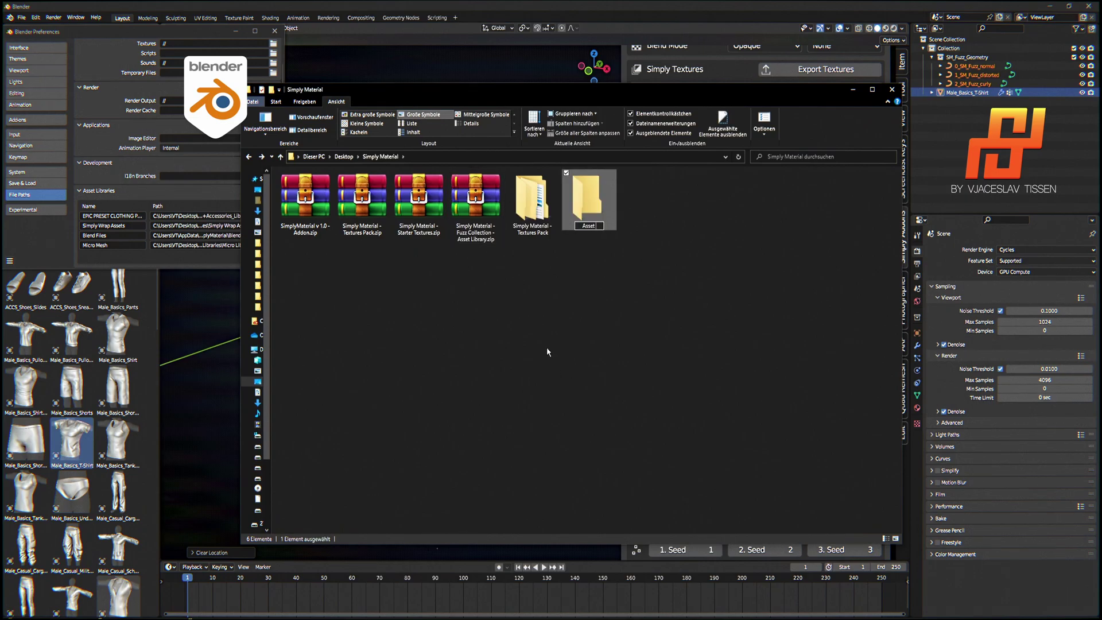
type(" Library")
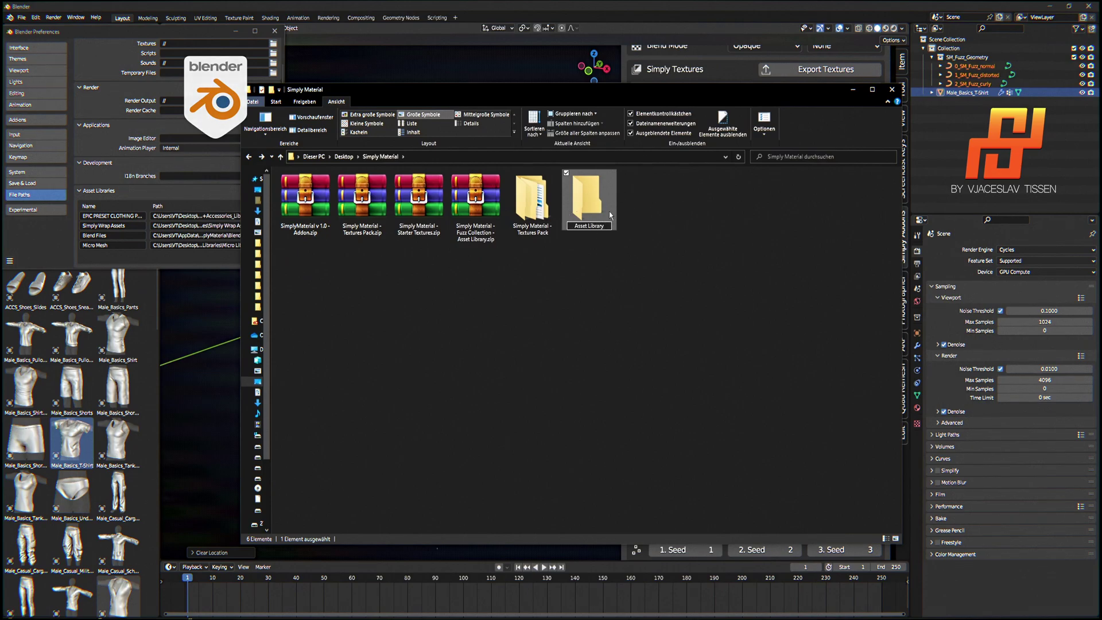
key("Return")
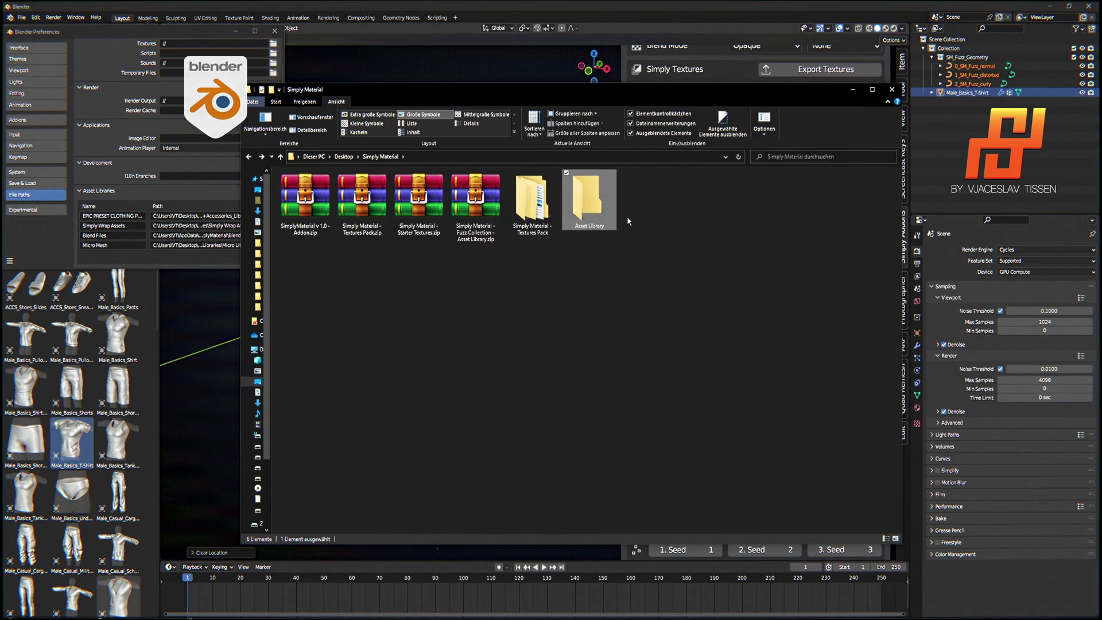
- Extract the Simply Material - Fuzz Collection - Asset Library.zip contents into the Asset Library folder and check the extracted folder
double_click(476, 200)
left_click_drag(299, 374, 589, 195)
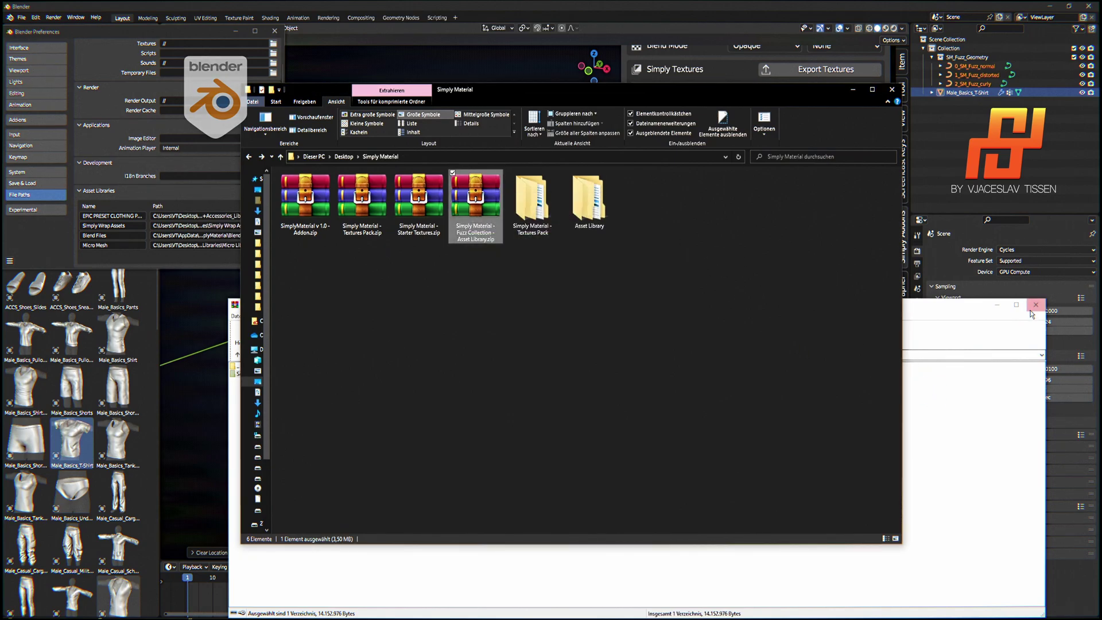
left_click(1035, 305)
left_click(586, 205)
double_click(586, 208)
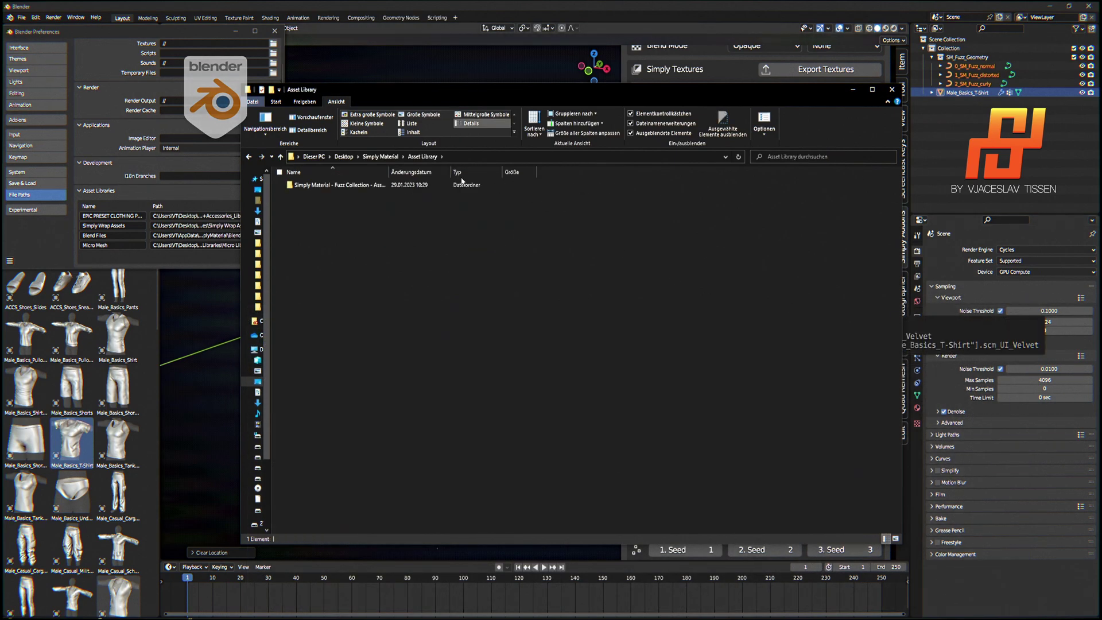
double_click(344, 185)
key("alt+Left")
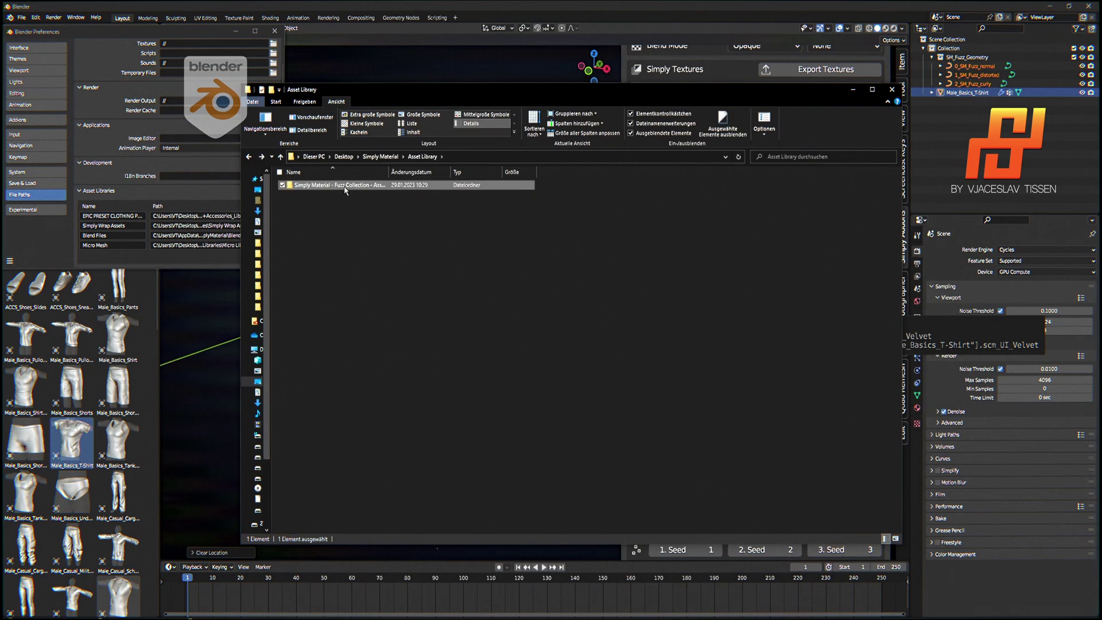
- Copy the Asset Library folder's path and minimize the file window to return to Blender
left_click_drag(389, 173, 439, 173)
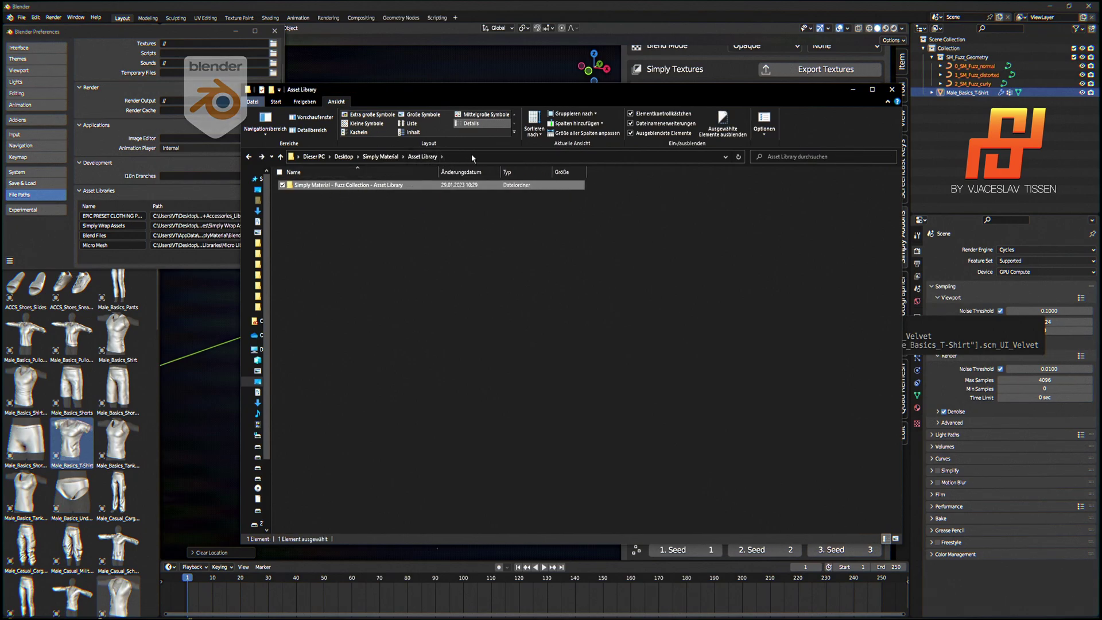
left_click(454, 159)
key("ctrl+c")
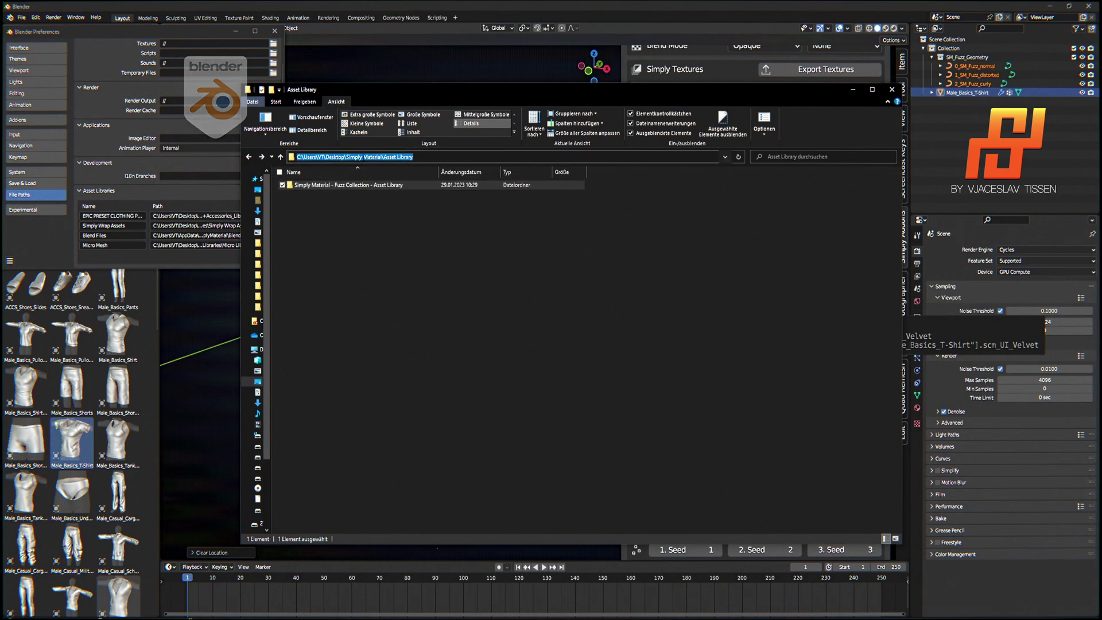
left_click(703, 263)
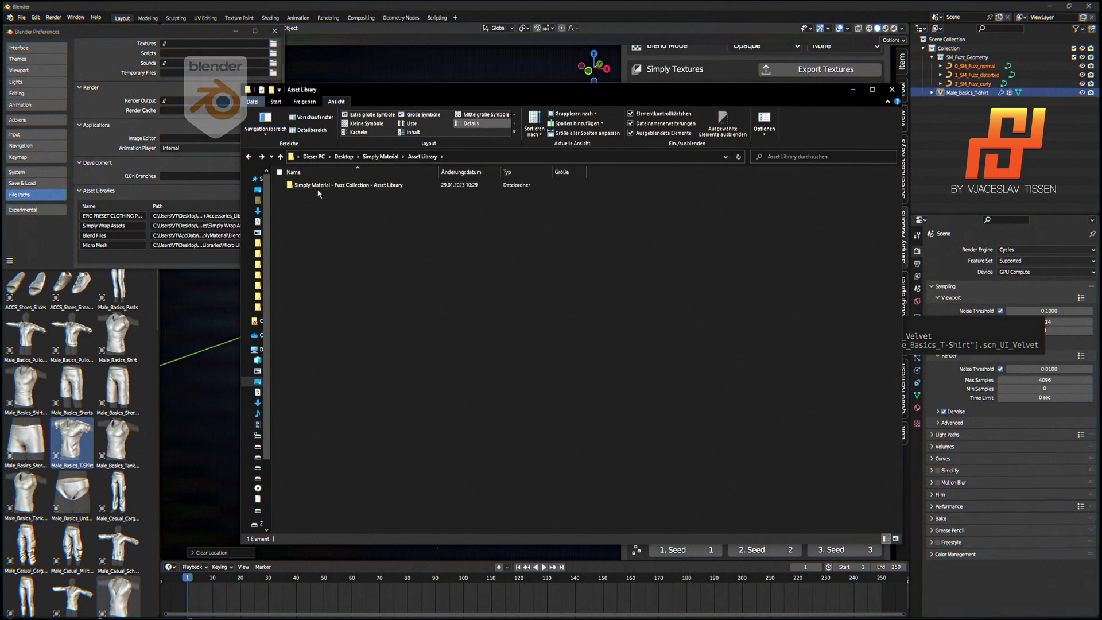
left_click(853, 93)
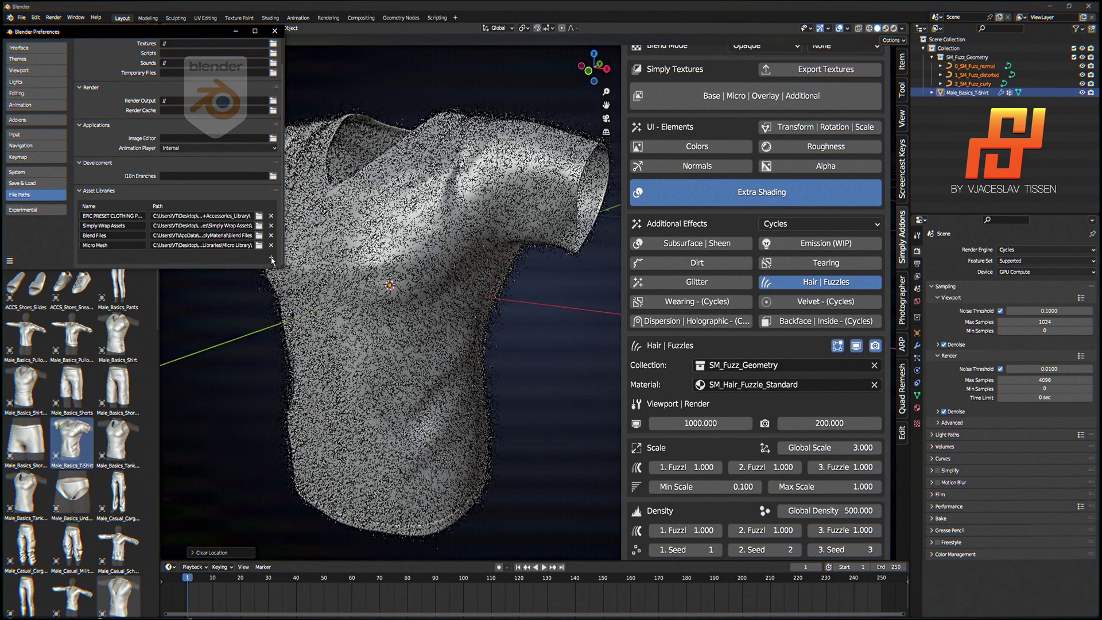
- Add the extracted Fuzz Collection folder as an asset library named Fuzz Collection and close the preferences
left_click_drag(113, 32, 132, 45)
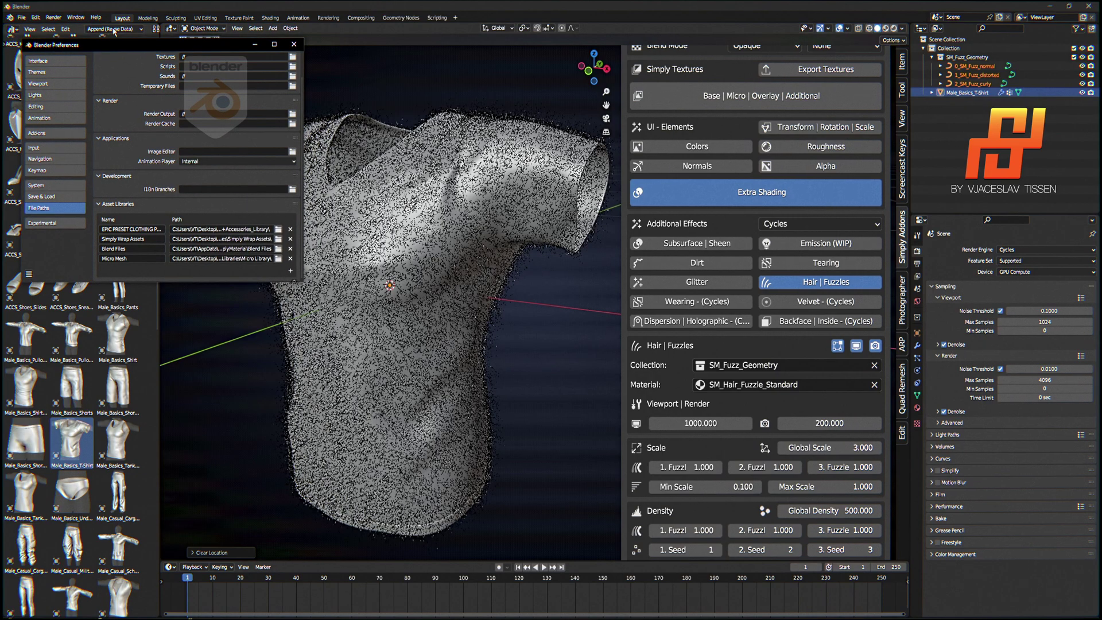
left_click(291, 273)
key("ctrl+v")
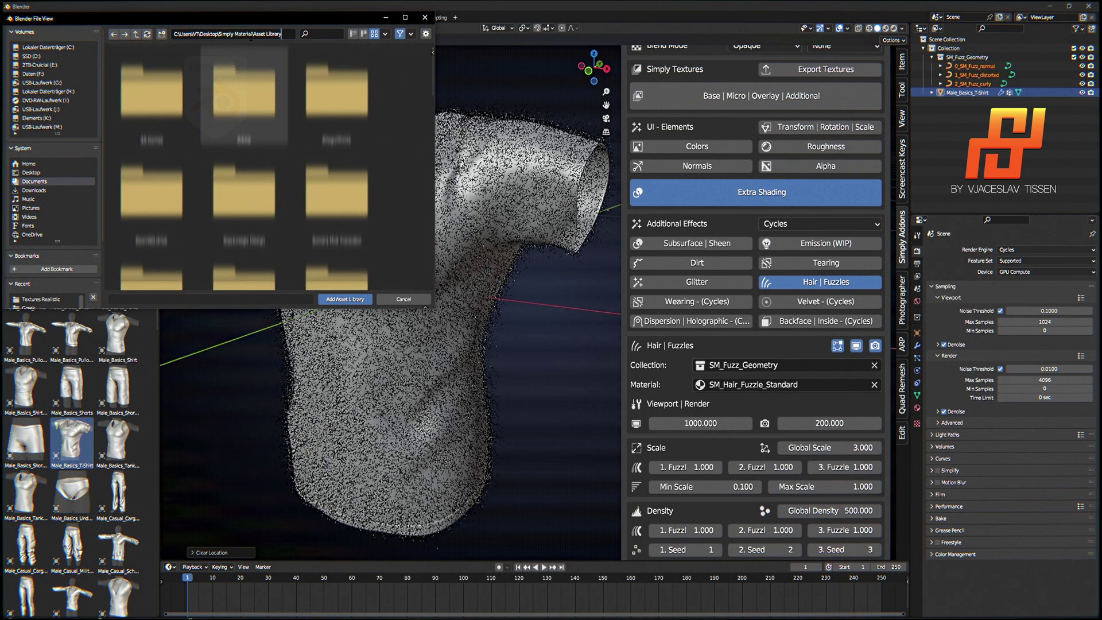
key("Return")
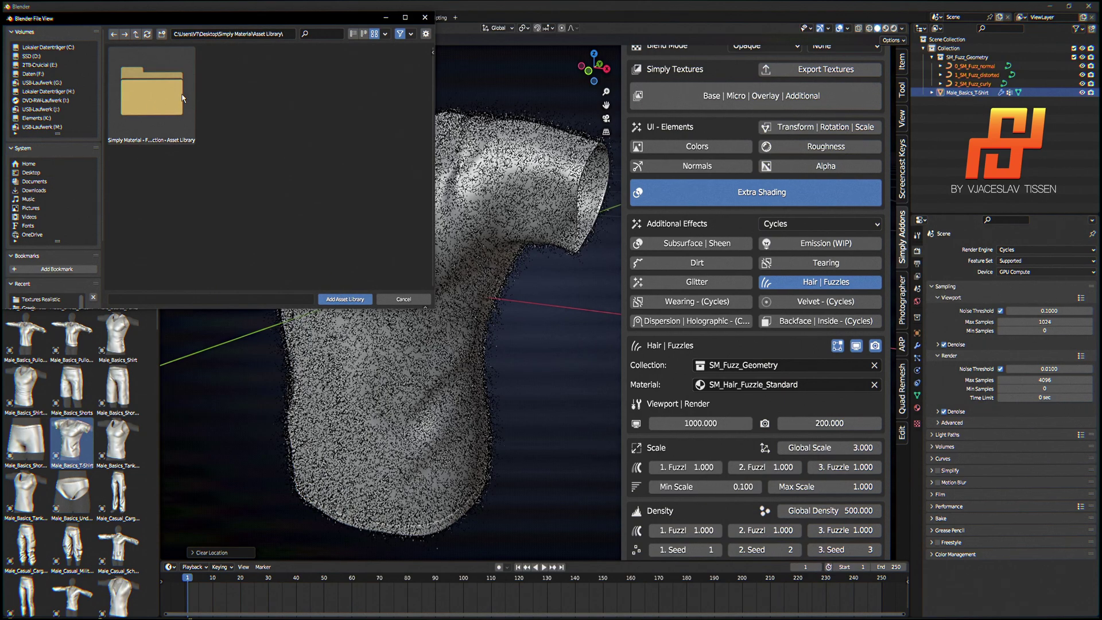
double_click(140, 119)
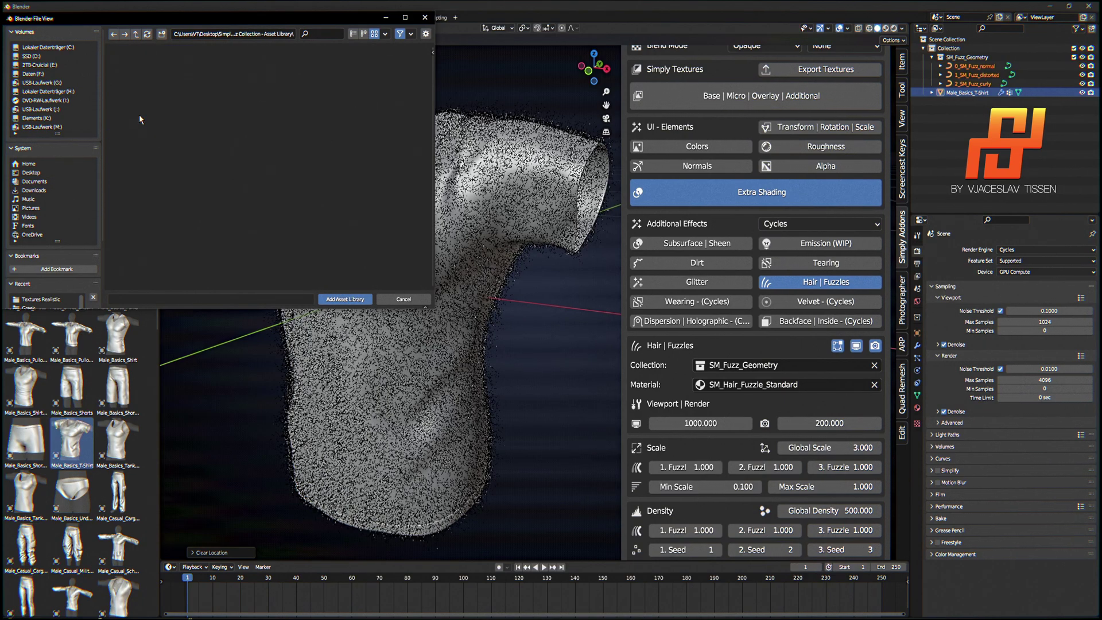
left_click(344, 300)
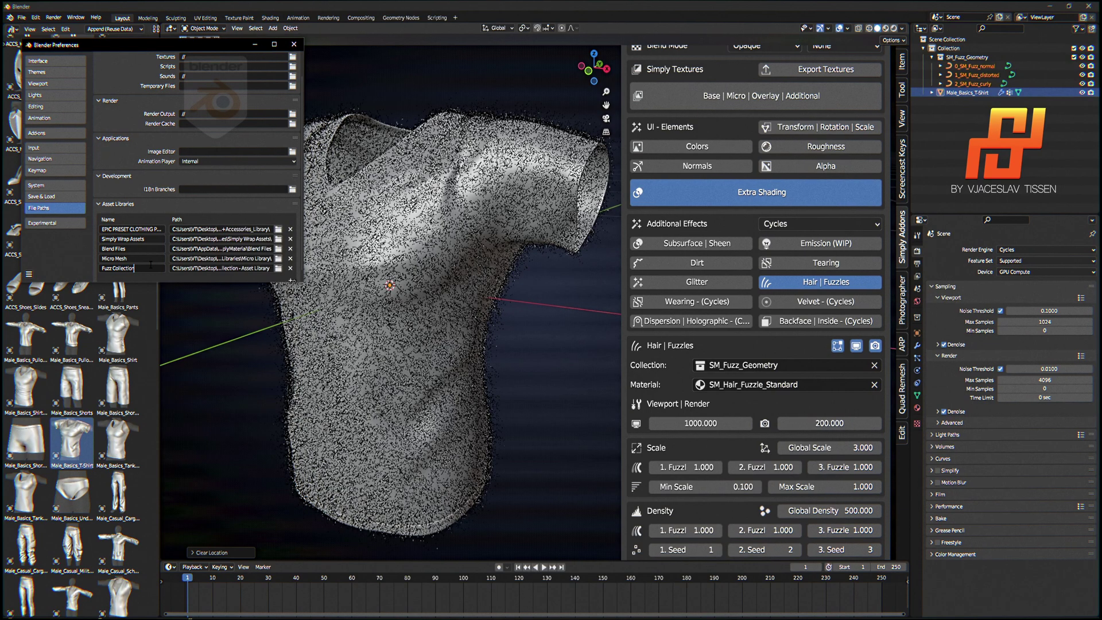
left_click(294, 44)
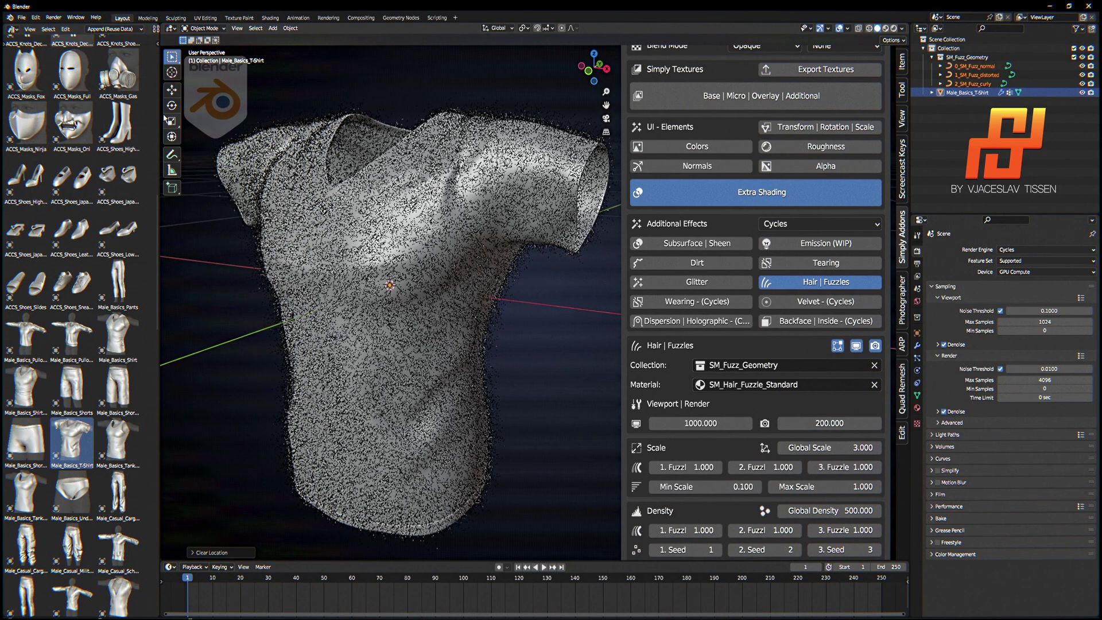
- Widen the asset browser and switch the 3D viewport to rendered shading with the T-shirt in close view
left_click_drag(161, 115, 243, 117)
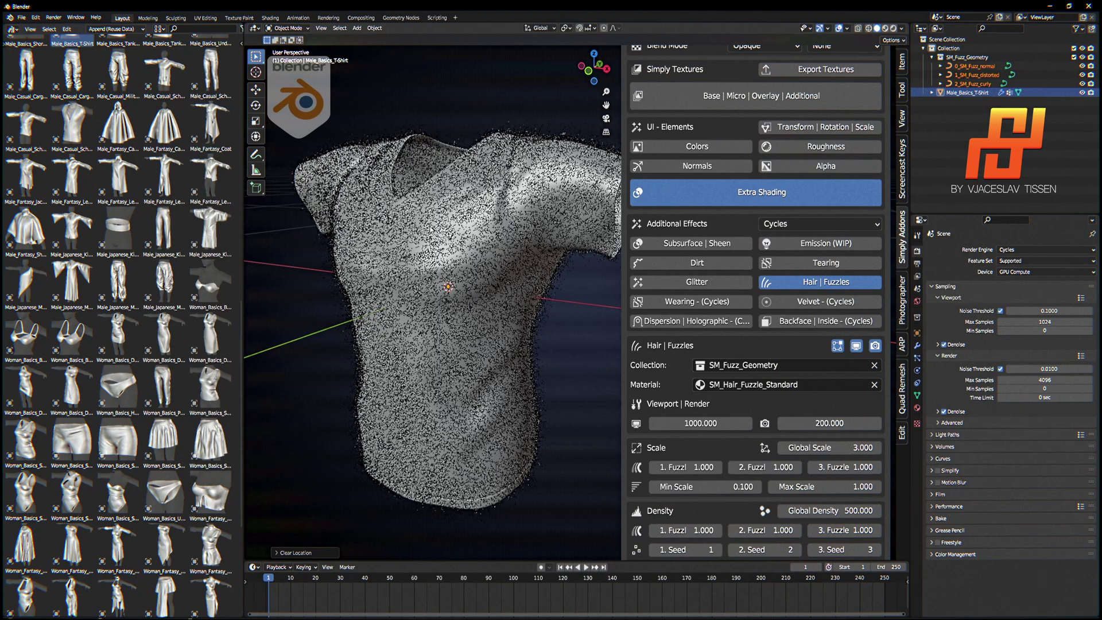
scroll(432, 304, "up", 2)
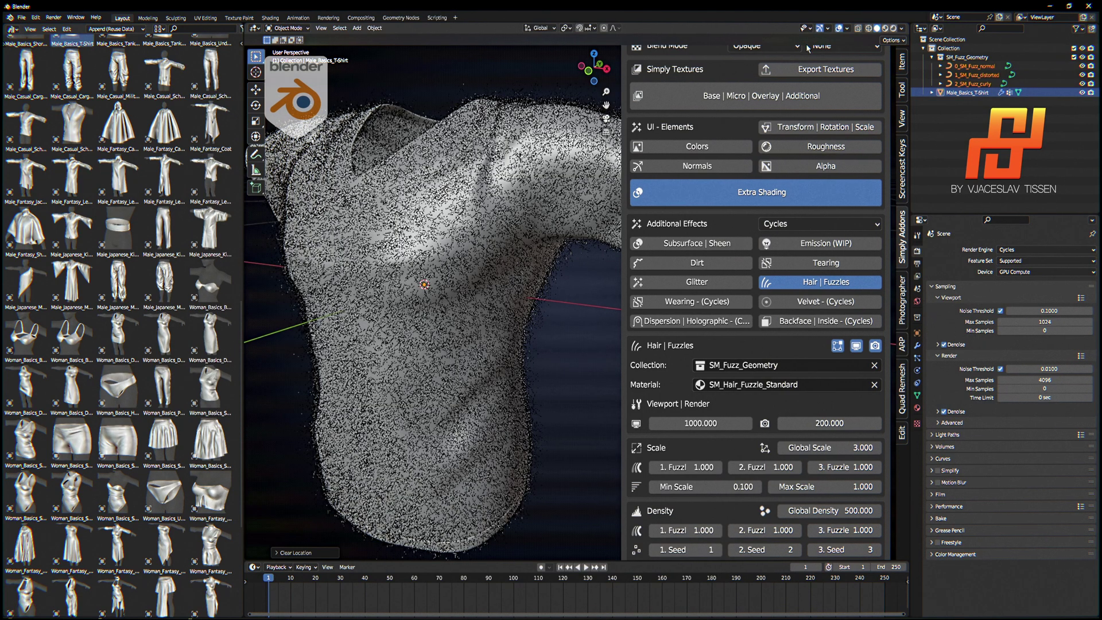
left_click(893, 28)
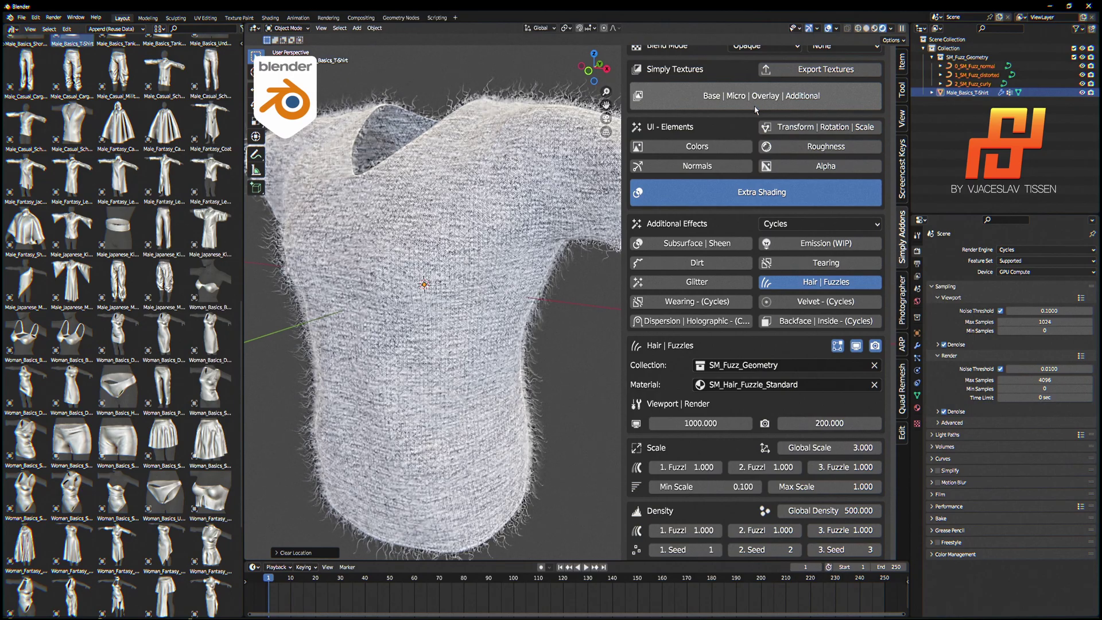
- Replace the base texture with AI_Textures_Fur_02.png from the Animals folder inside the texture pack's 2_AI-Textures folder
left_click(755, 109)
left_click(875, 128)
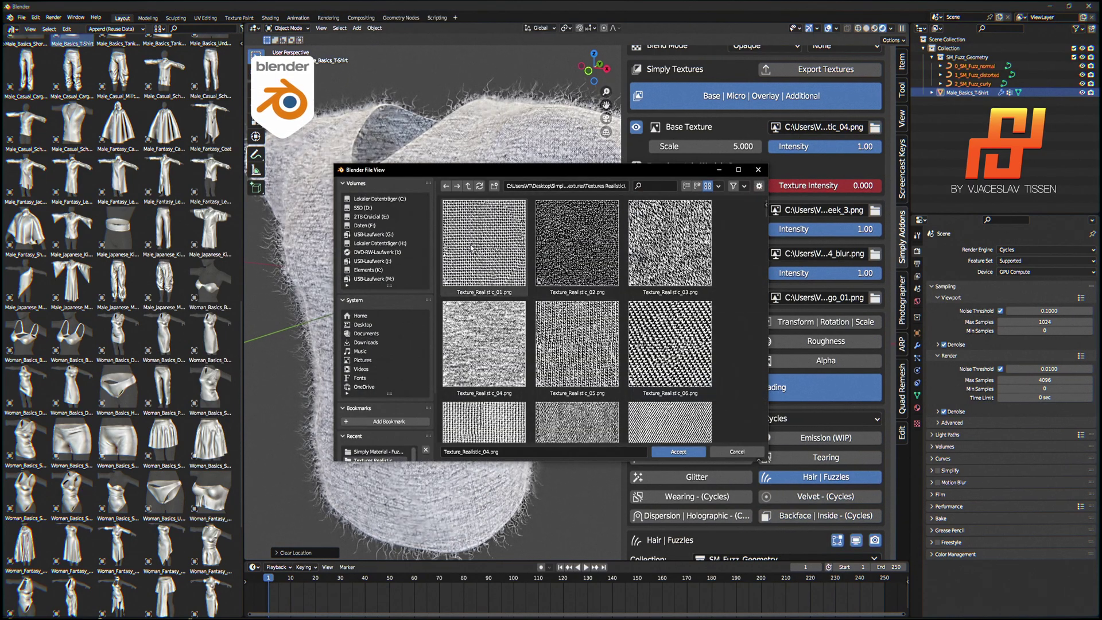
left_click(468, 186)
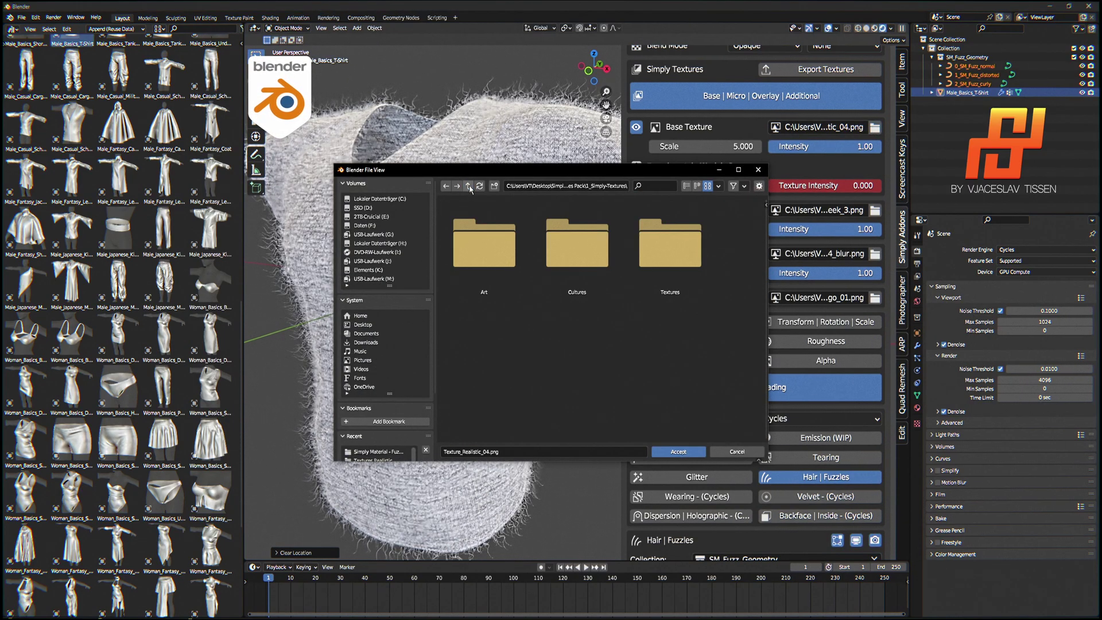
left_click(468, 186)
left_click(469, 186)
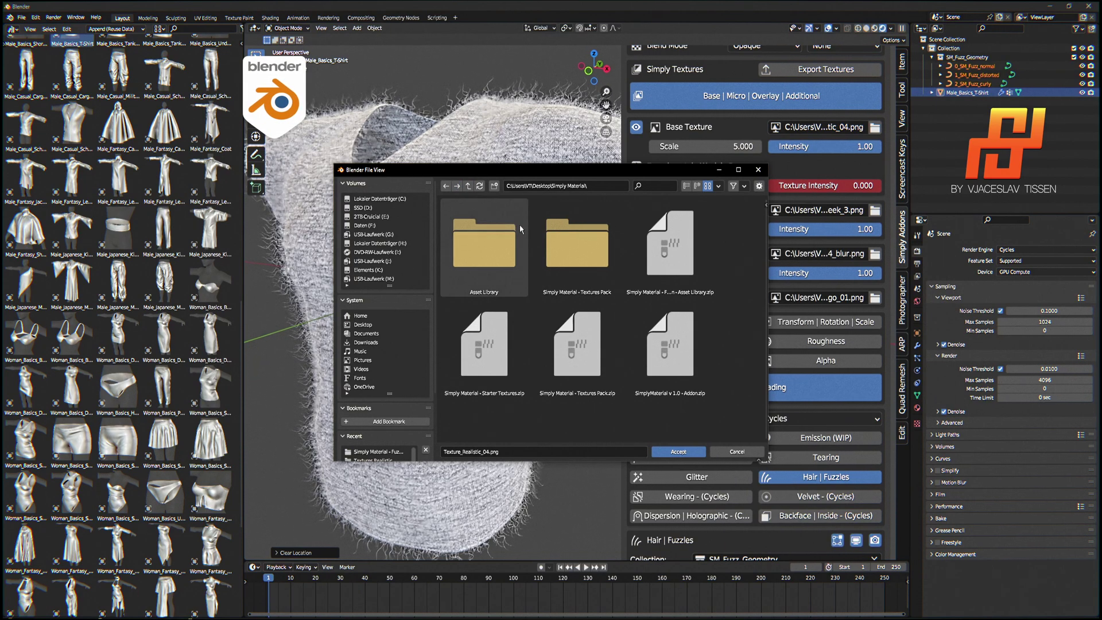
left_click(583, 244)
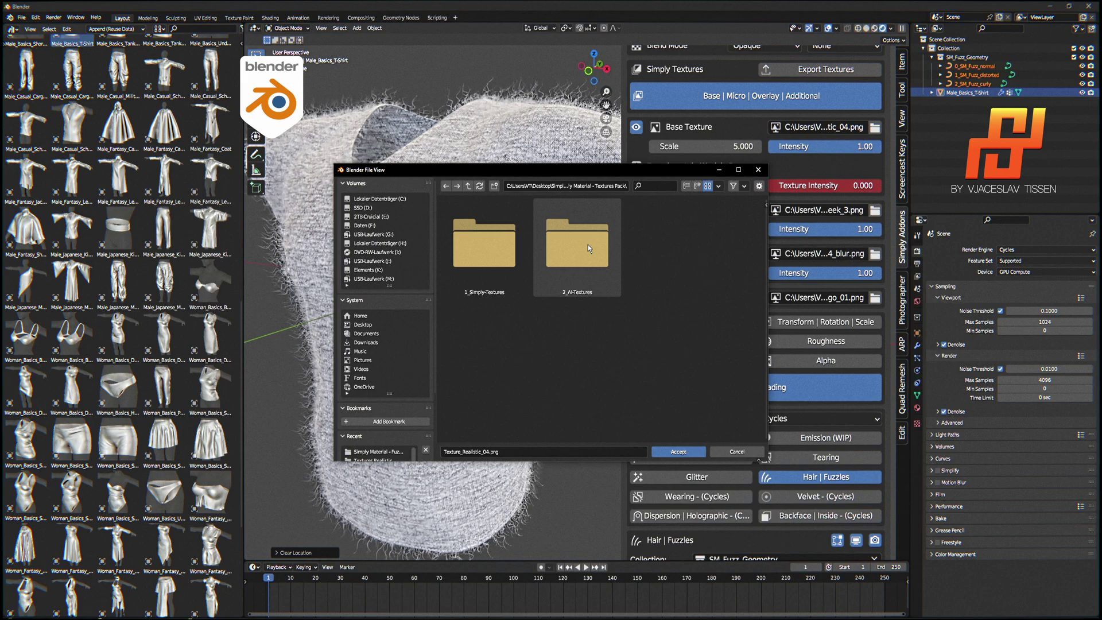
double_click(584, 246)
double_click(493, 255)
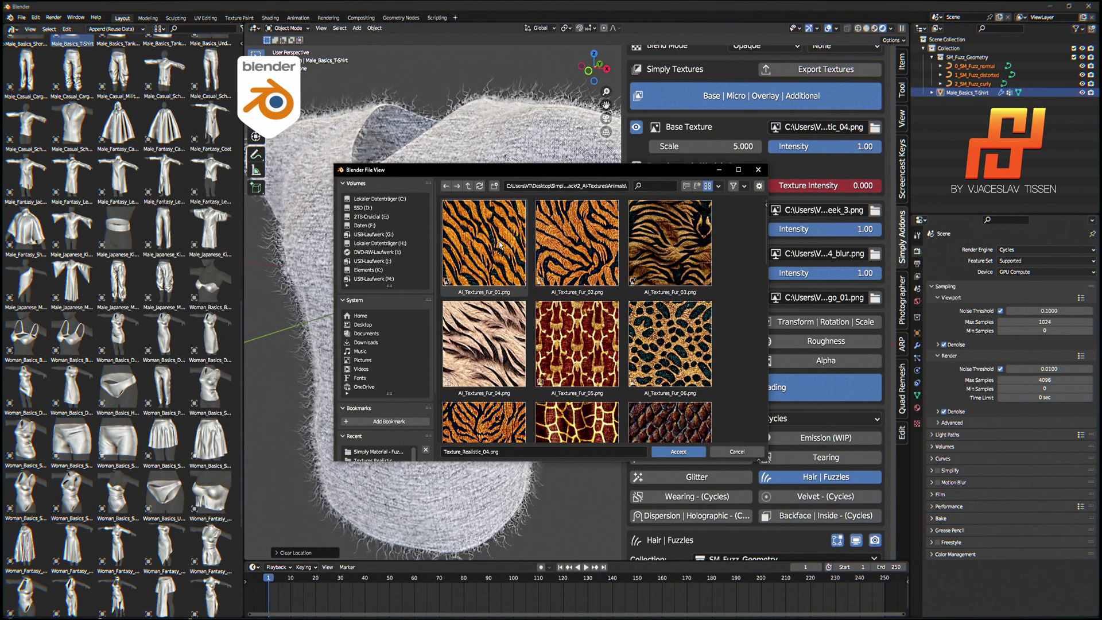
double_click(566, 243)
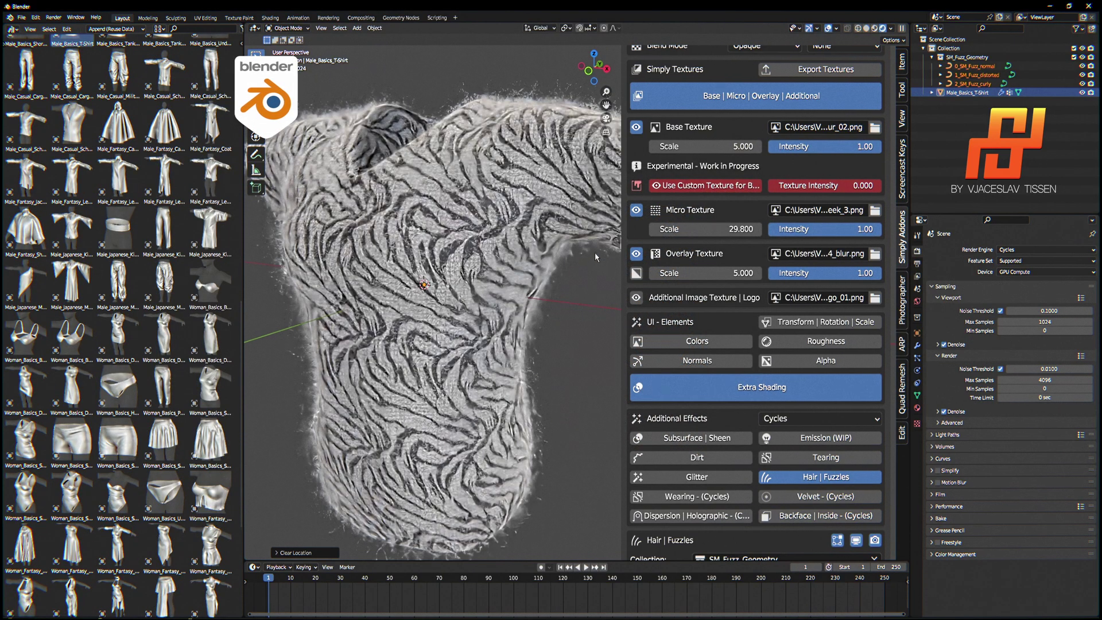
- Enable Use Texture Color for the material's base color and collapse the color settings
left_click(738, 343)
scroll(757, 435, "down", 10)
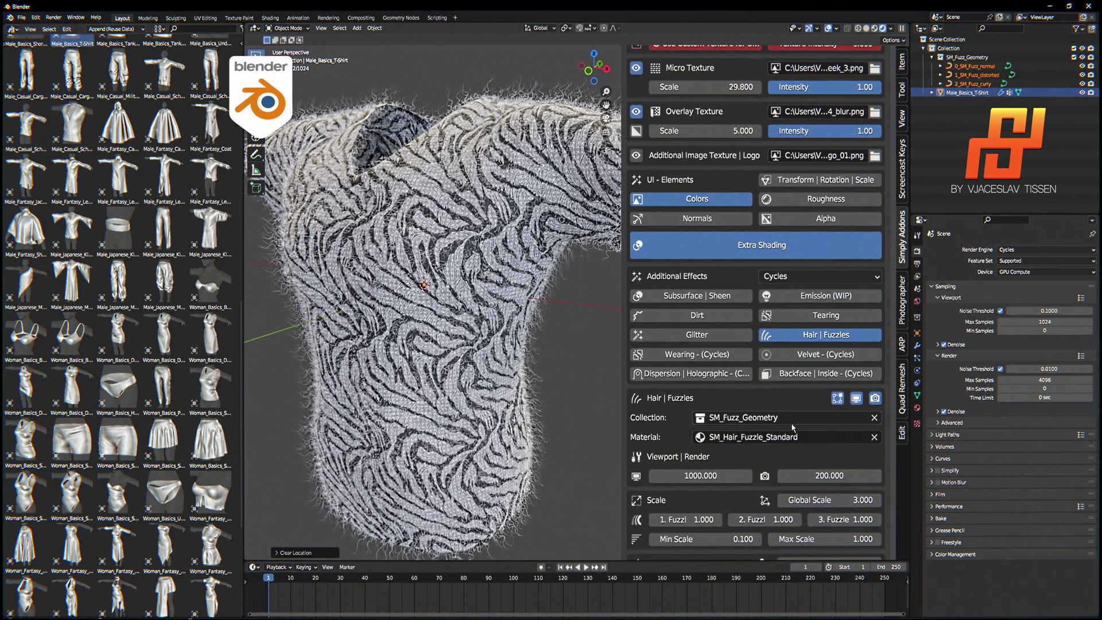
left_click(777, 99)
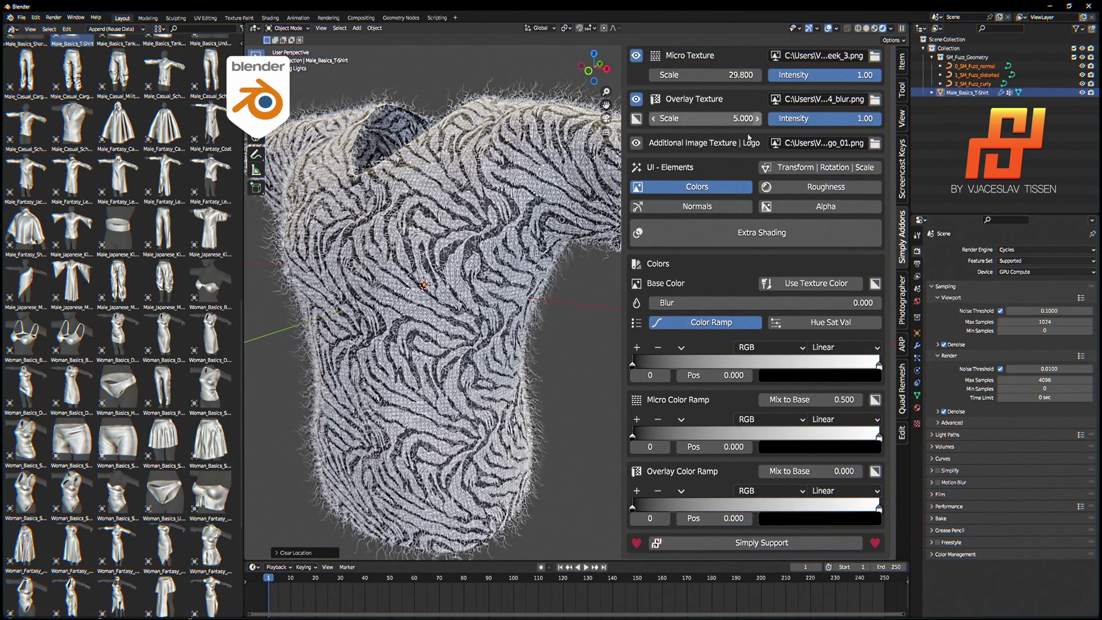
left_click(802, 287)
left_click(727, 235)
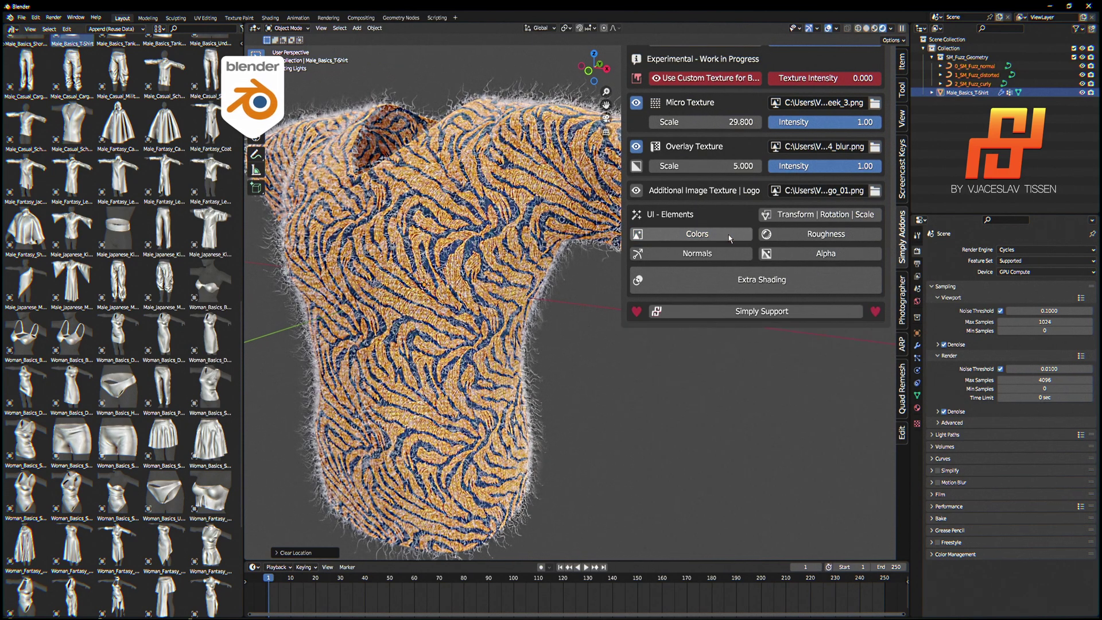
- Set the Hair | Fuzzles material to Simply Material | Male_Basics_T-Shirt and check the fuzz on the shirt
left_click(744, 281)
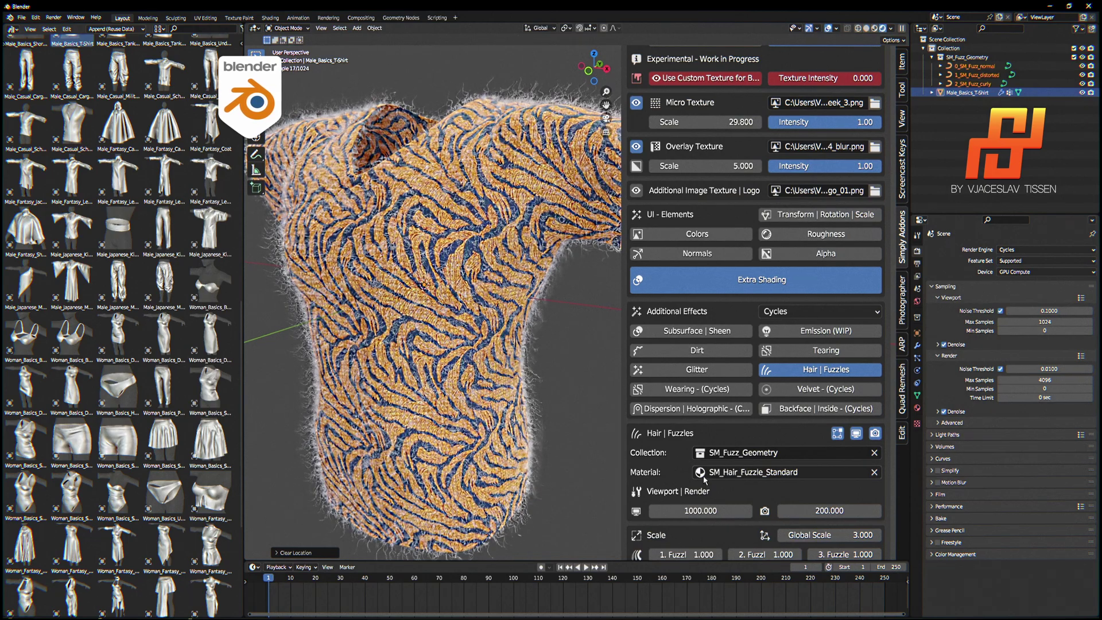
left_click(752, 472)
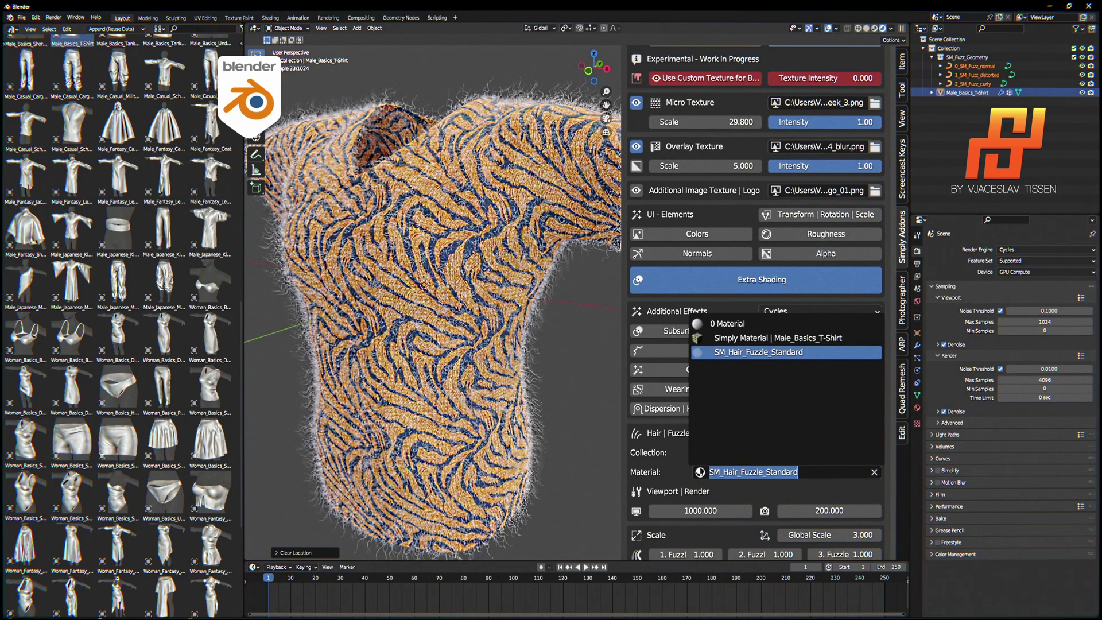
left_click(744, 339)
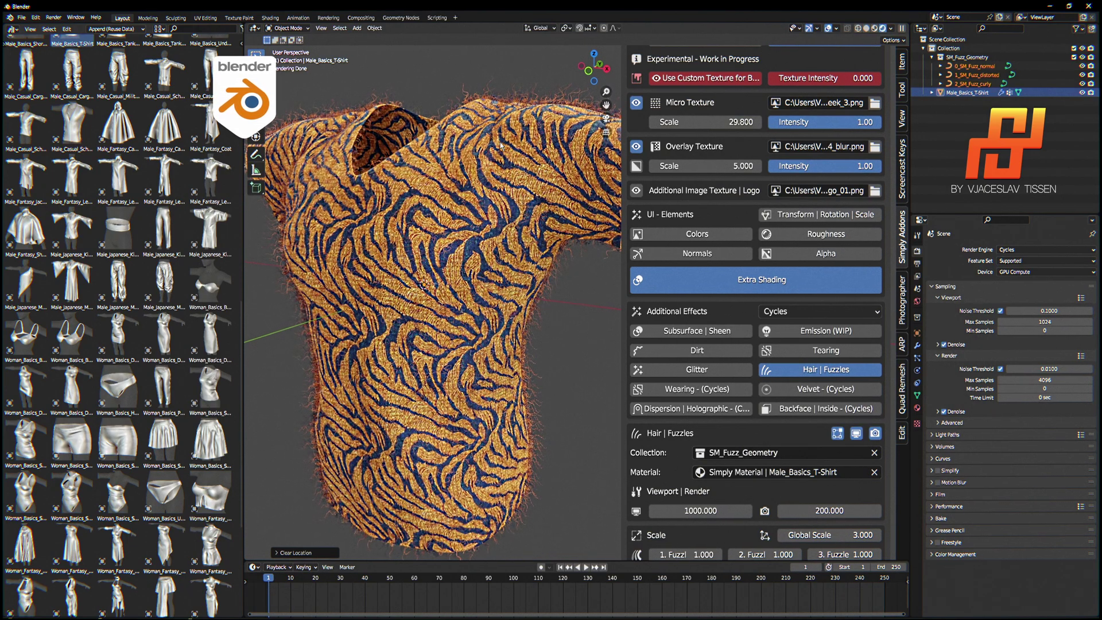
middle_click_drag(500, 146, 452, 194)
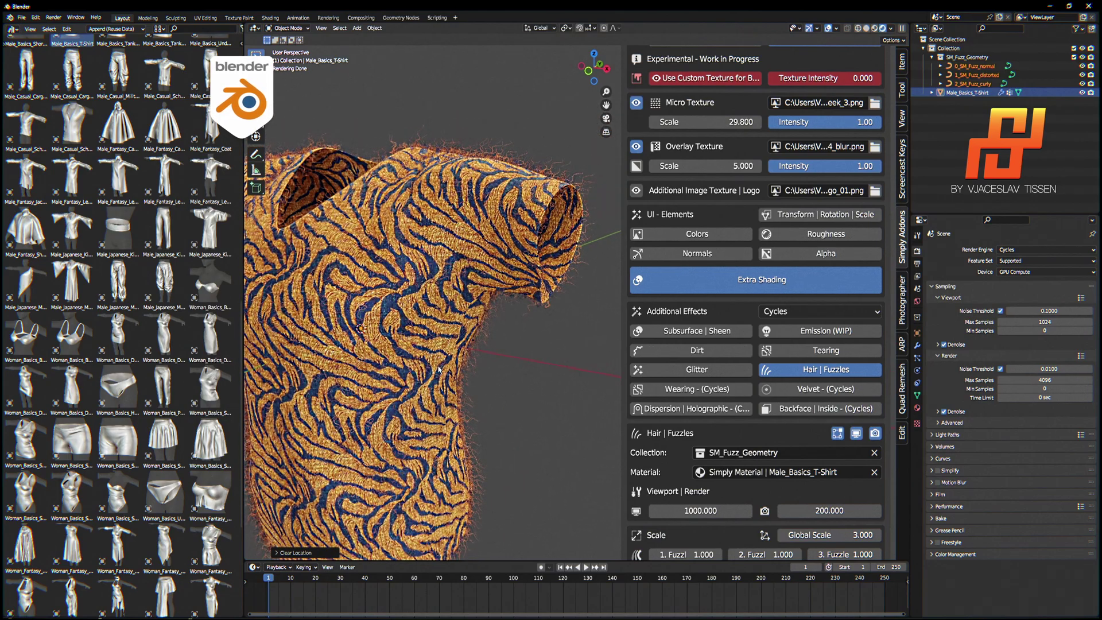
middle_click_drag(481, 345, 623, 306)
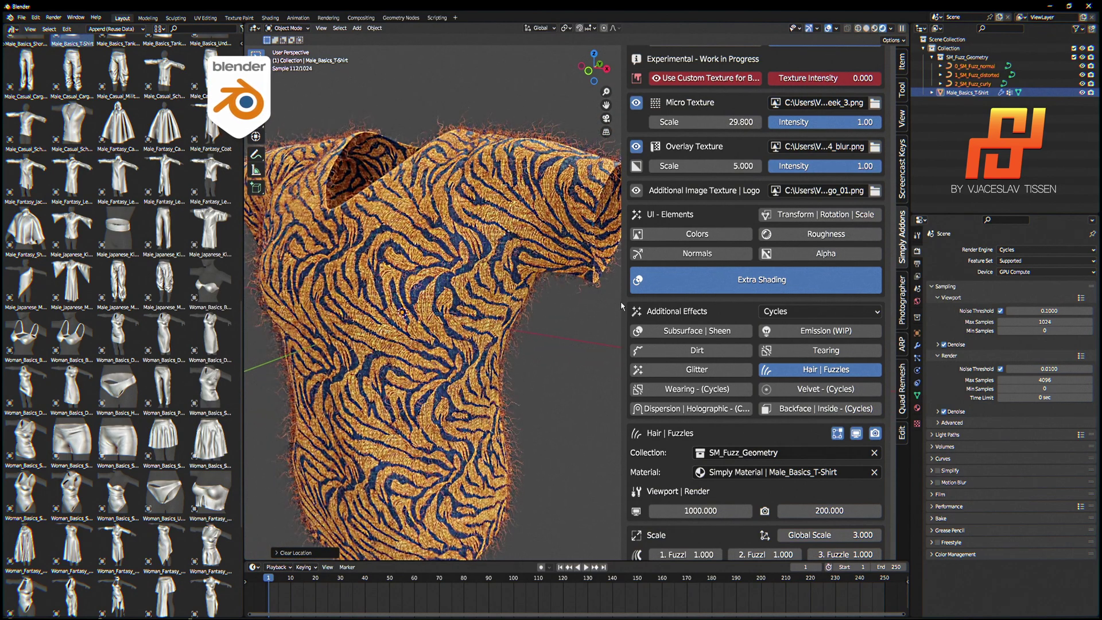
- Widen the 3D viewport by narrowing the properties area and frame the T-shirt's sleeve in close-up
left_click_drag(912, 267, 986, 268)
middle_click_drag(488, 94, 485, 201, "shift")
scroll(485, 200, "up", 3)
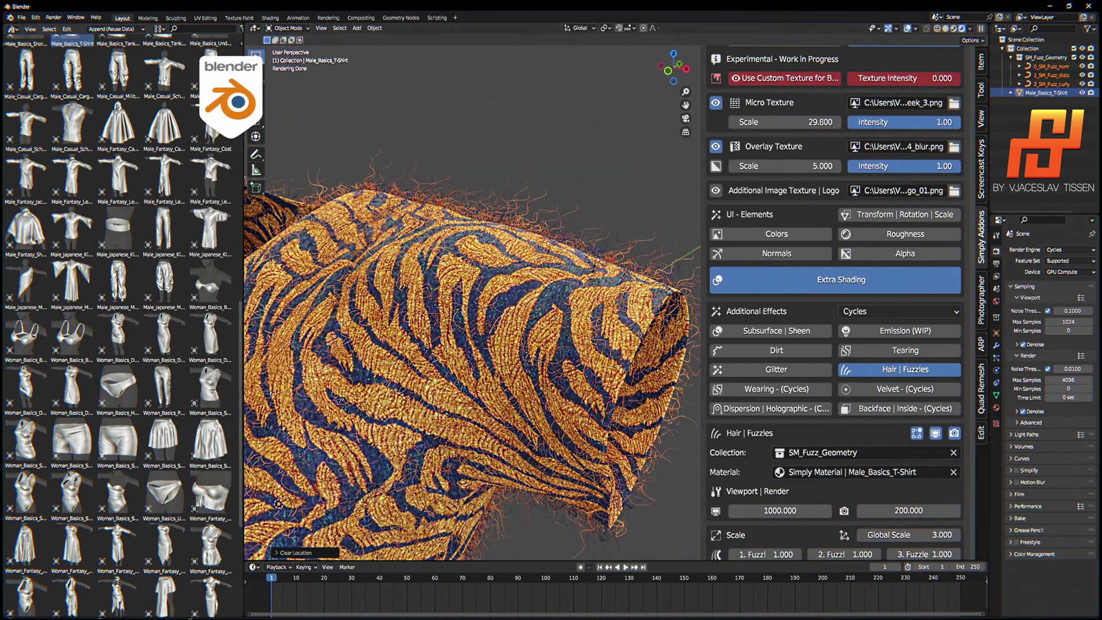
- Show the library list in the Asset Browser and load the Simply Material - Fuzz Collection-Asset Library
left_click(13, 29)
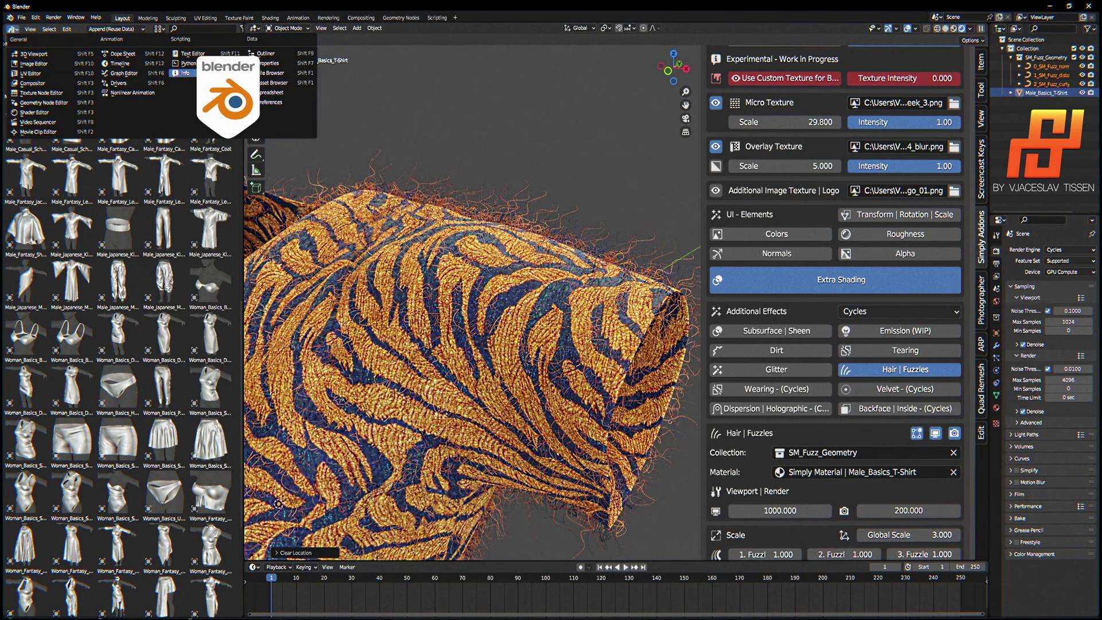
left_click(273, 83)
key("t")
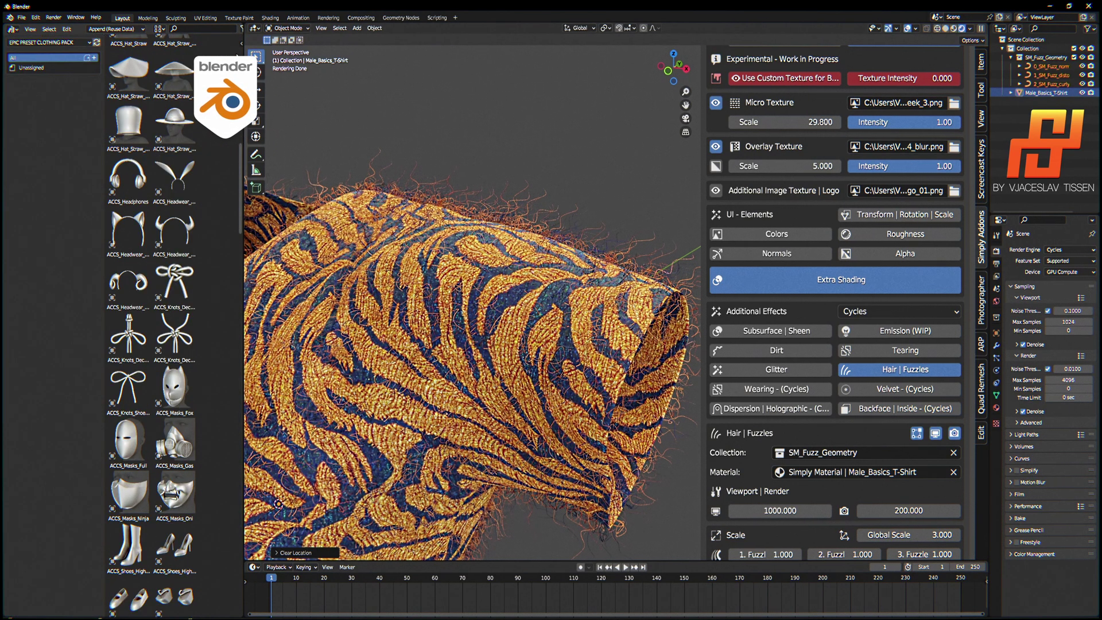
left_click(66, 44)
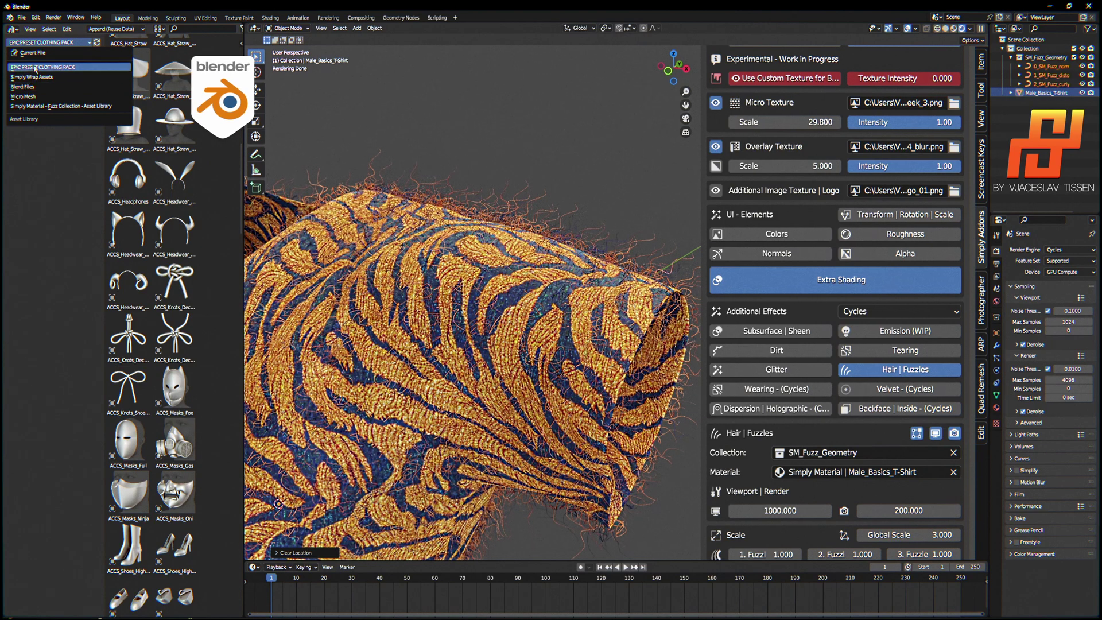
left_click(24, 107)
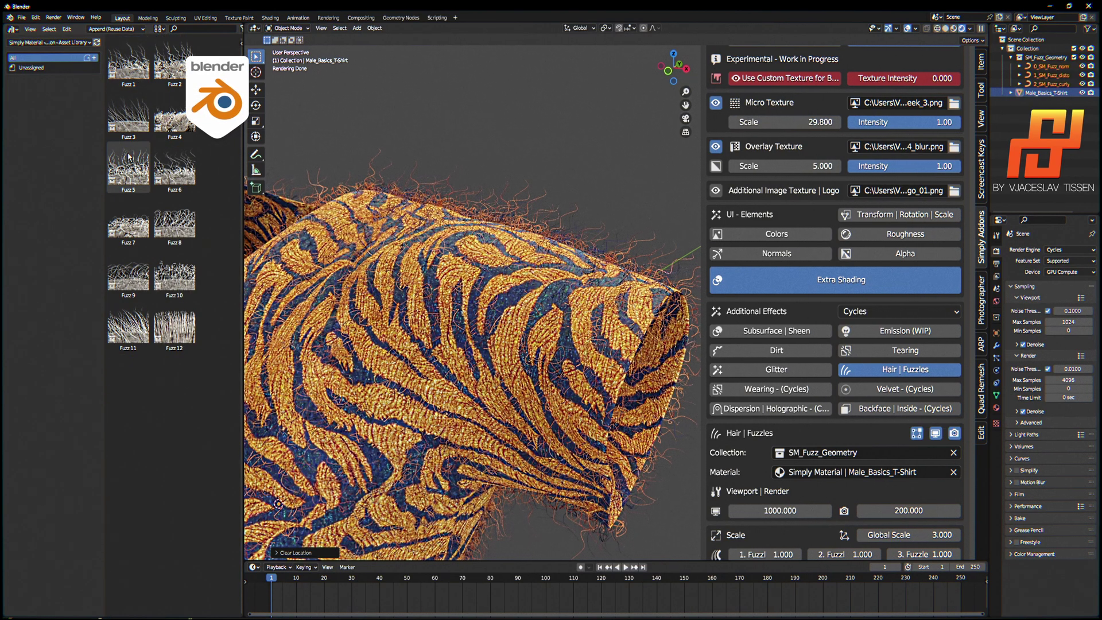
- Enlarge the fuzz asset previews, hide the library list and widen the Asset Browser
left_click(159, 28)
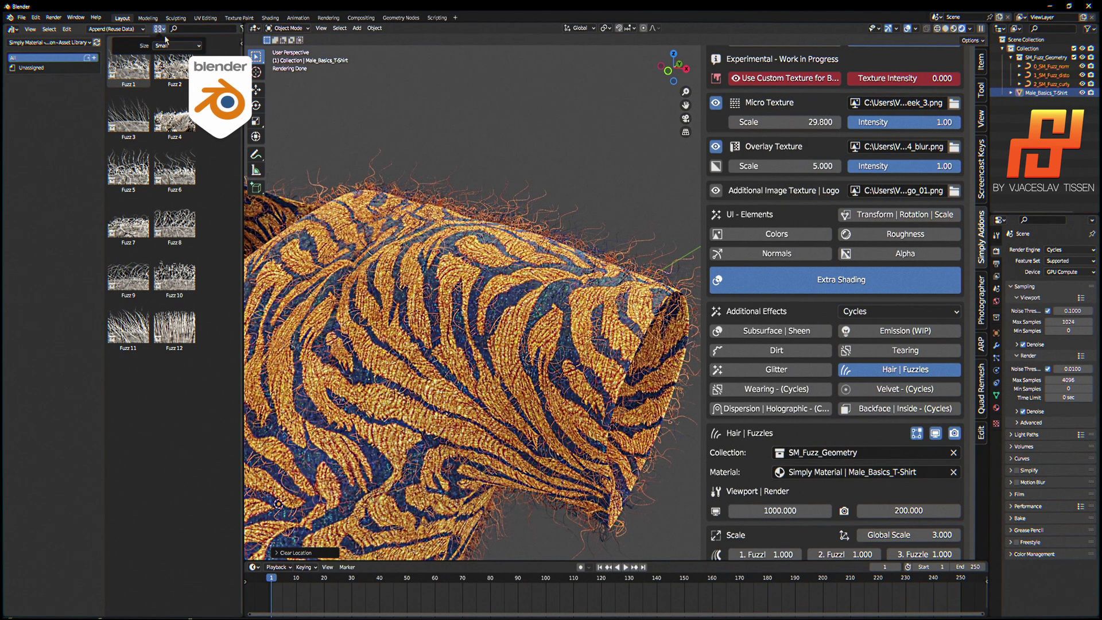
left_click(169, 46)
left_click(168, 85)
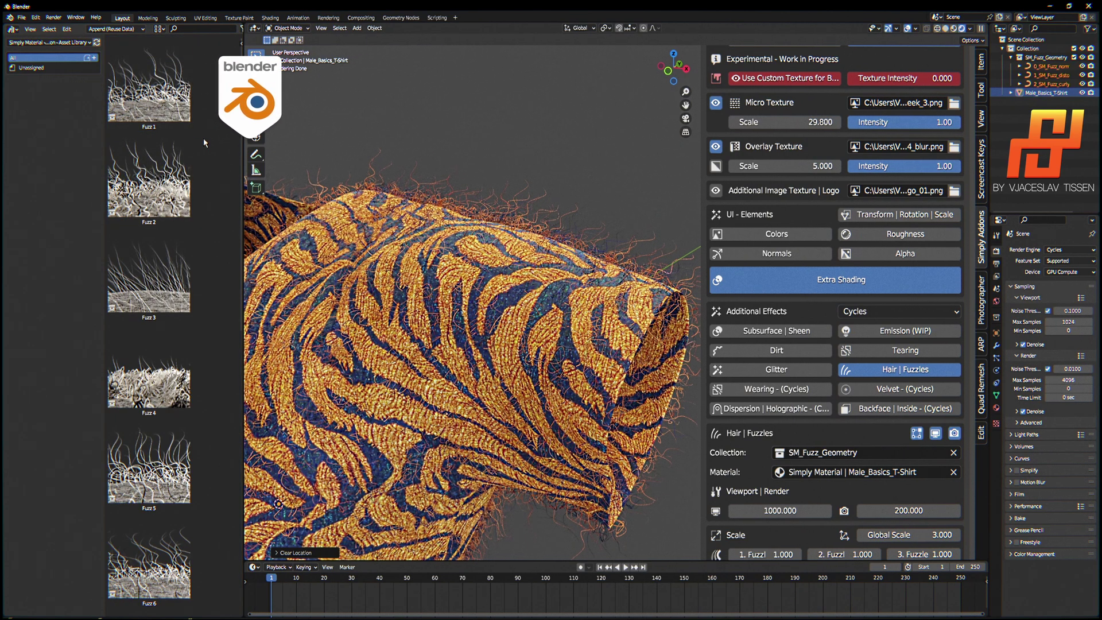
key("t")
left_click_drag(242, 184, 273, 187)
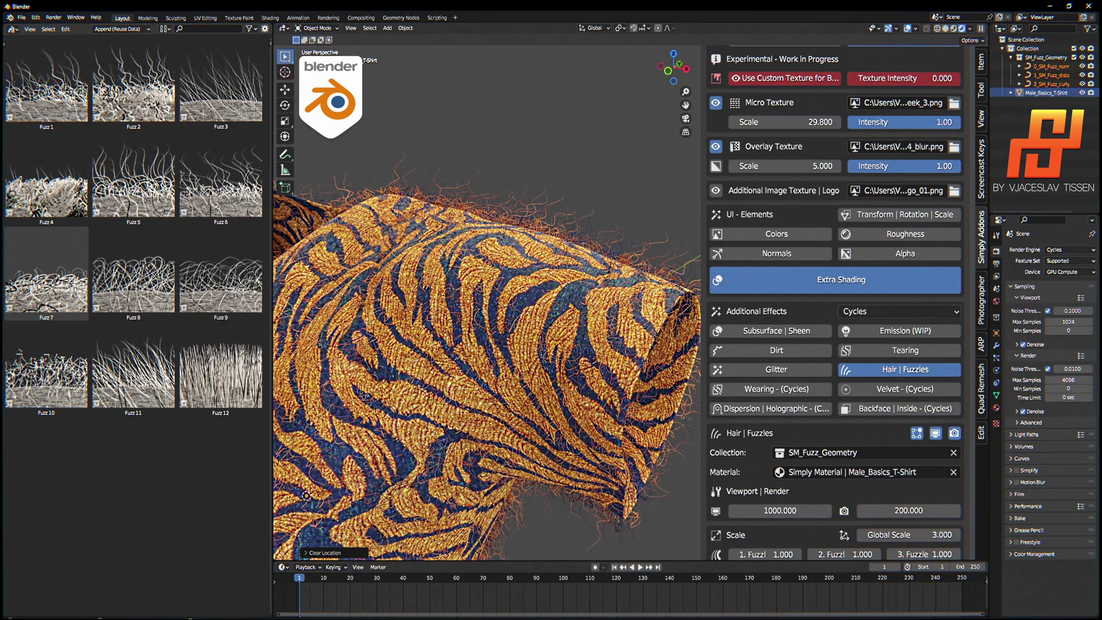
- Add the Fuzz 7 asset to the scene, clear its location and reselect the T-shirt
left_click_drag(40, 288, 587, 115)
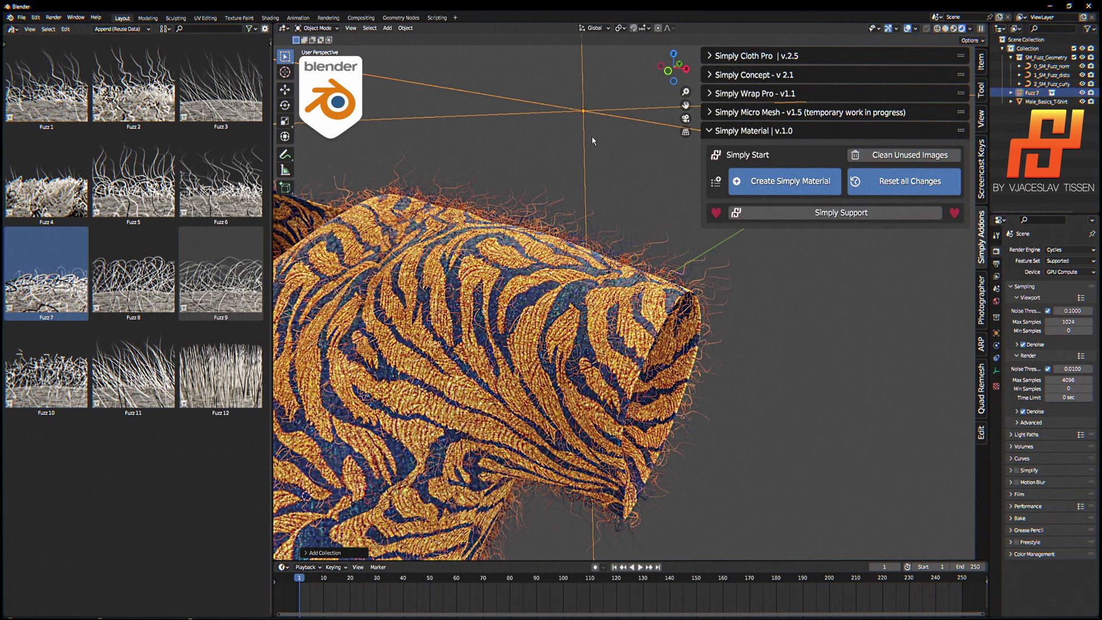
key("alt+g")
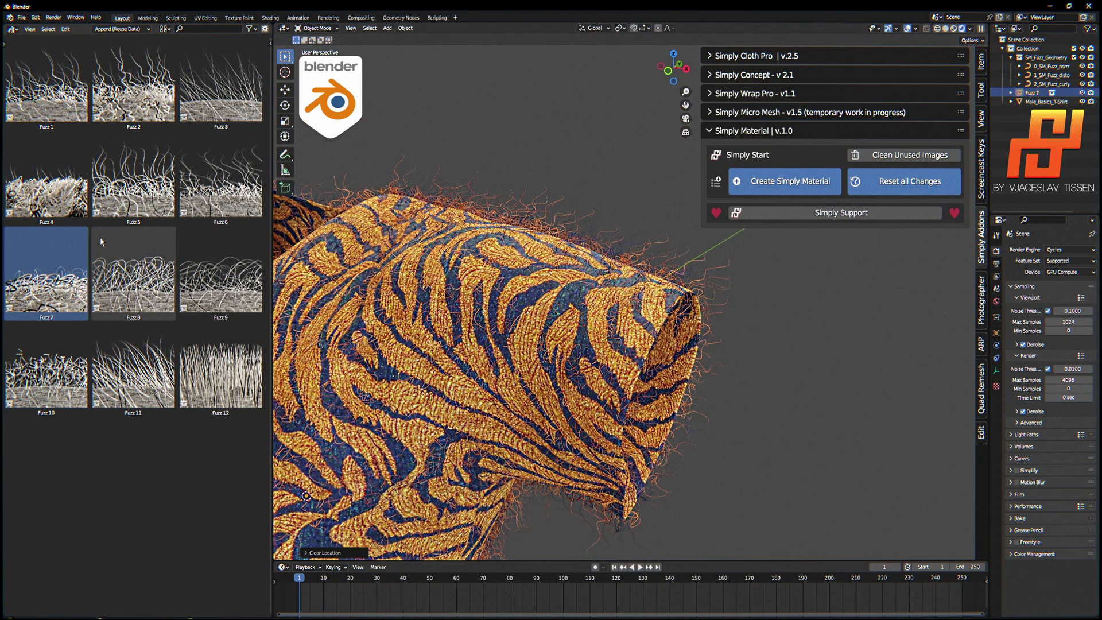
left_click(505, 273)
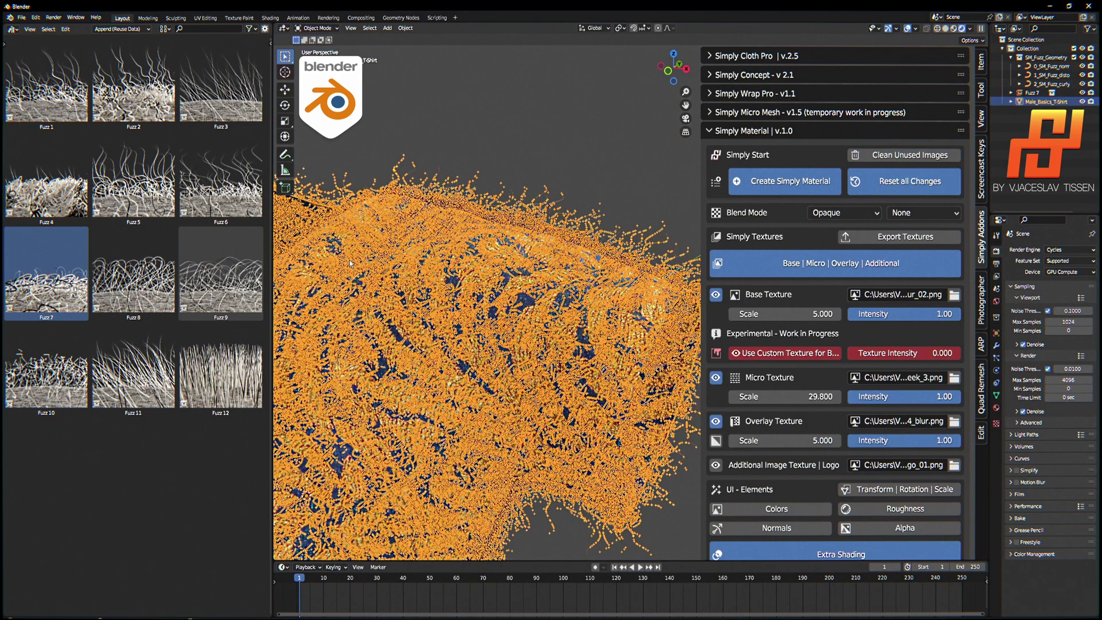
- Hide the viewport overlays and set the T-shirt's Hair | Fuzzles collection to Fuzz 7
middle_click_drag(436, 232, 472, 181, "shift")
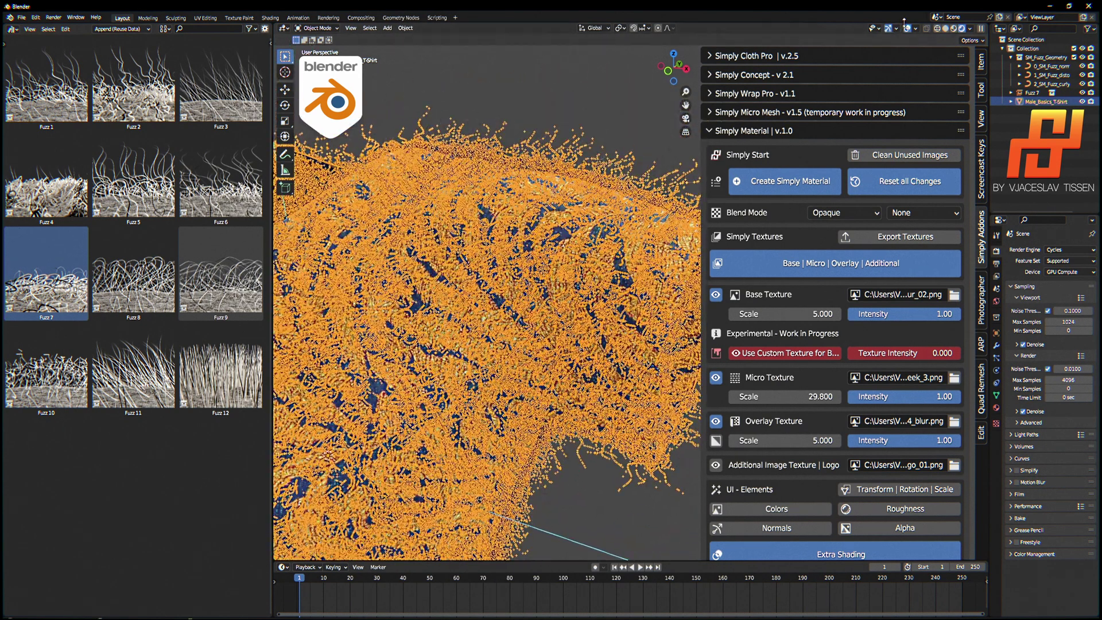
left_click(906, 28)
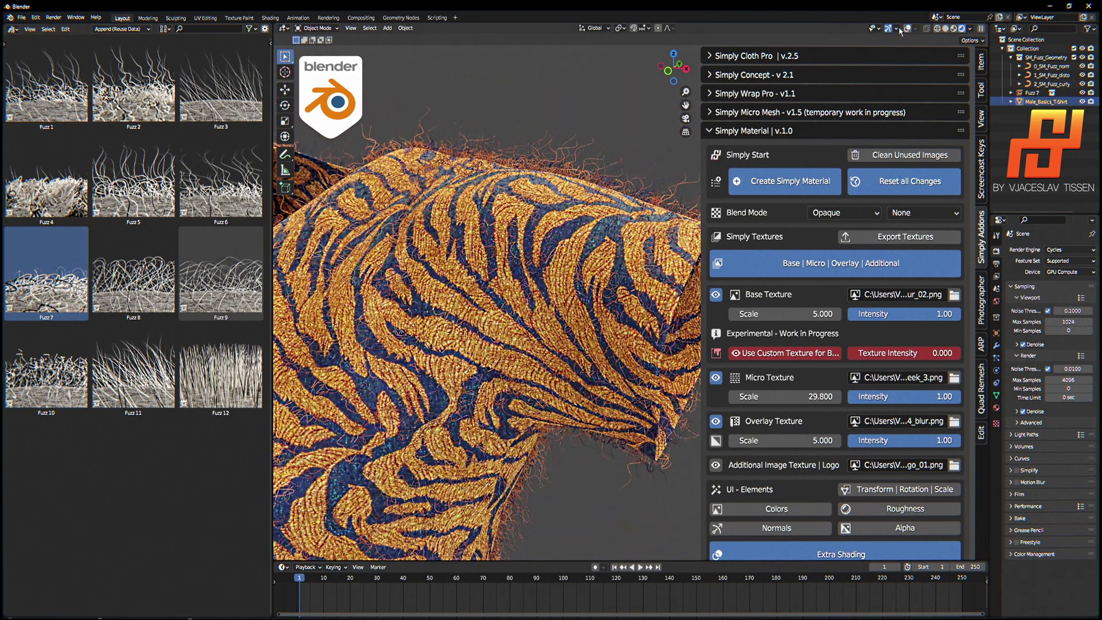
left_click(843, 262)
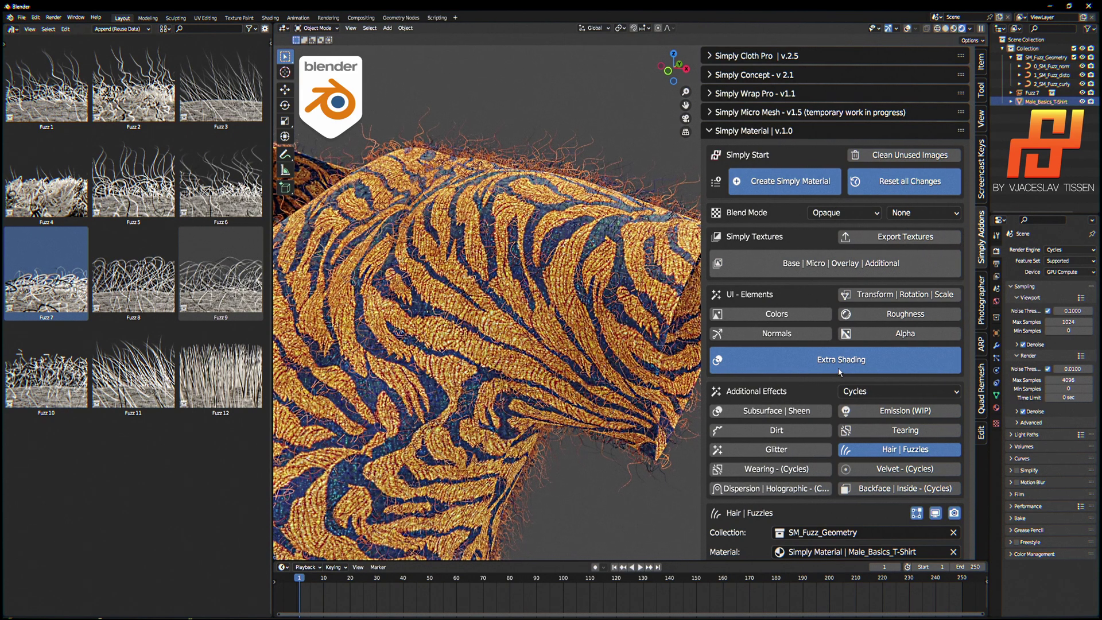
scroll(826, 418, "down", 5)
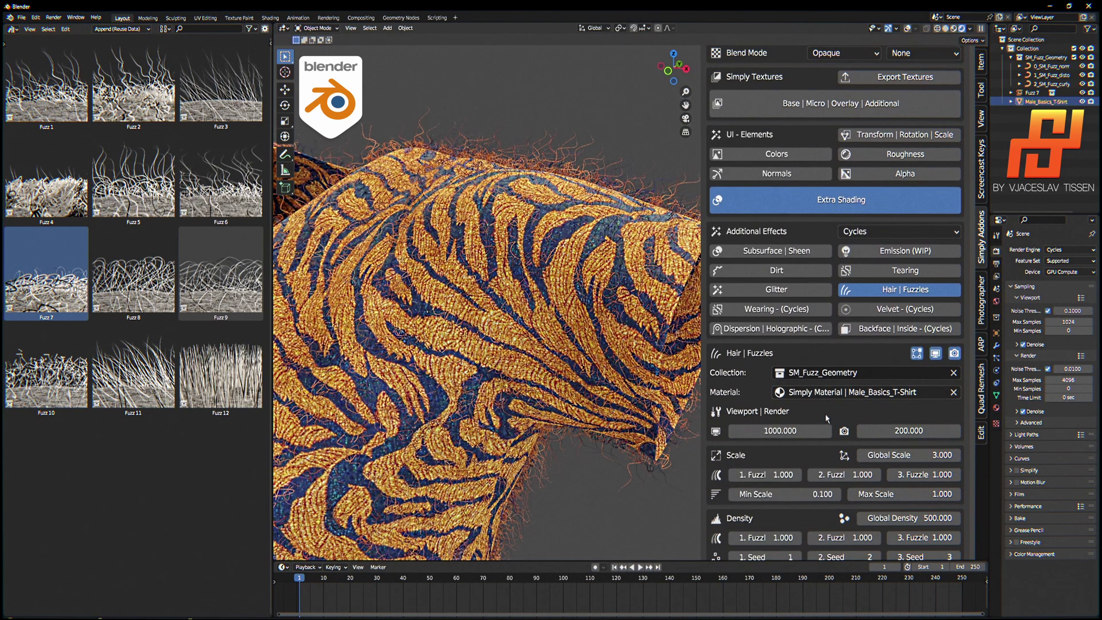
scroll(785, 367, "down", 1)
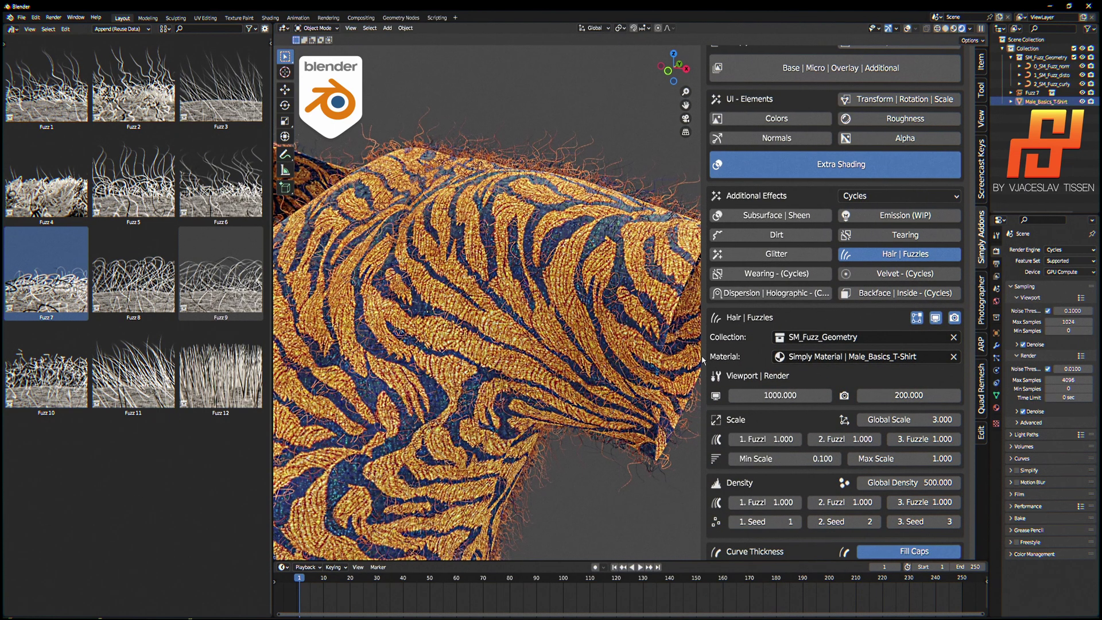
left_click(780, 339)
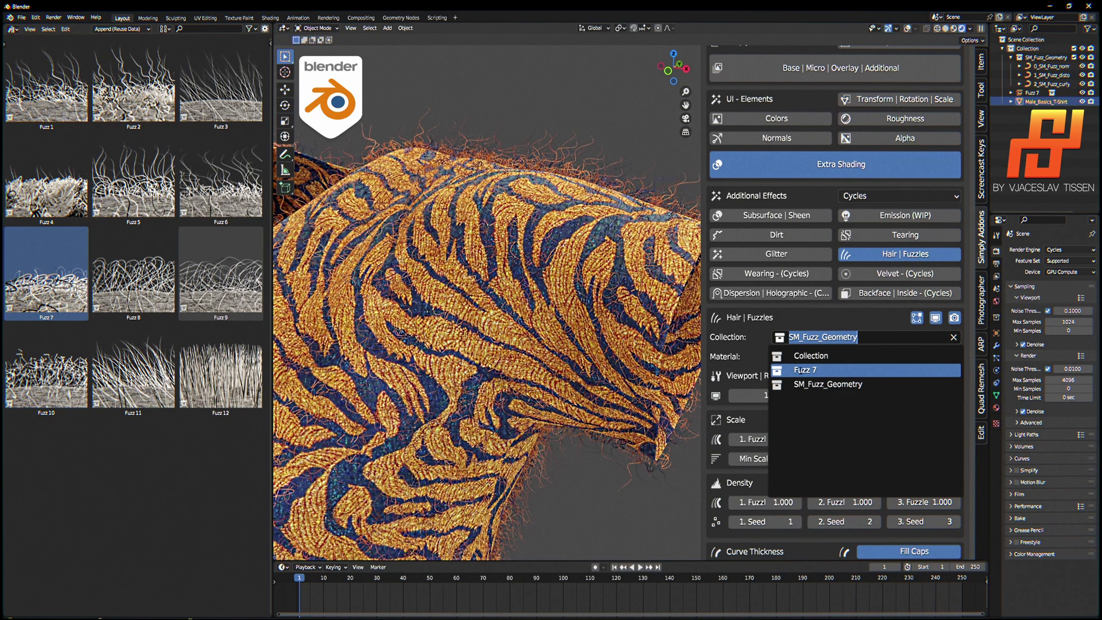
left_click(818, 369)
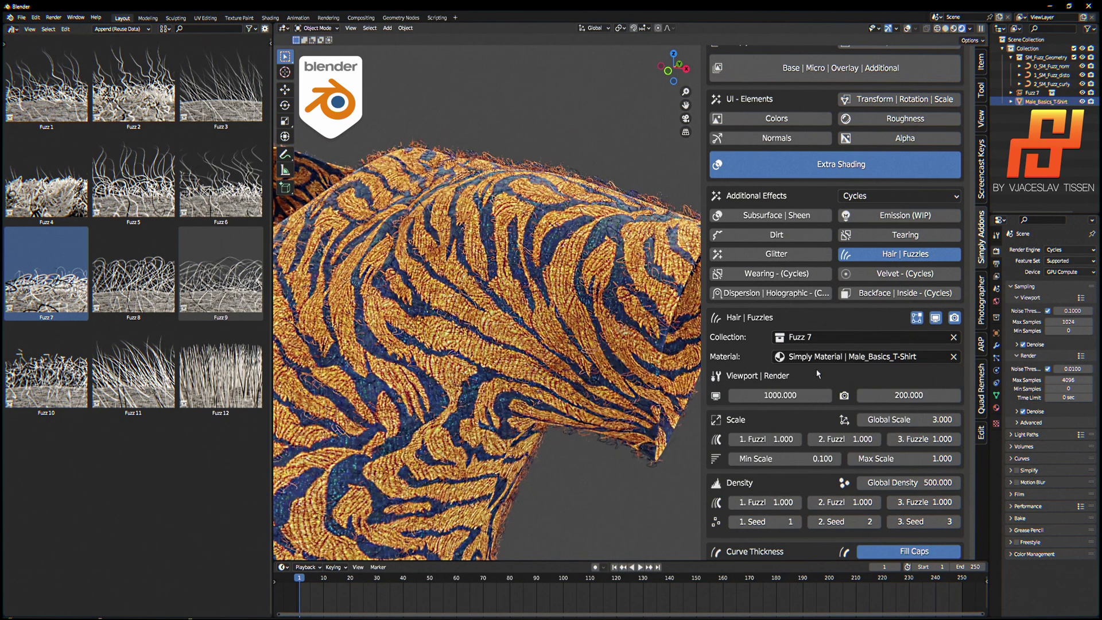
- Set the scale of the first fuzzle to 2 and compare the result on the T-shirt up close and from afar
scroll(538, 340, "down", 4)
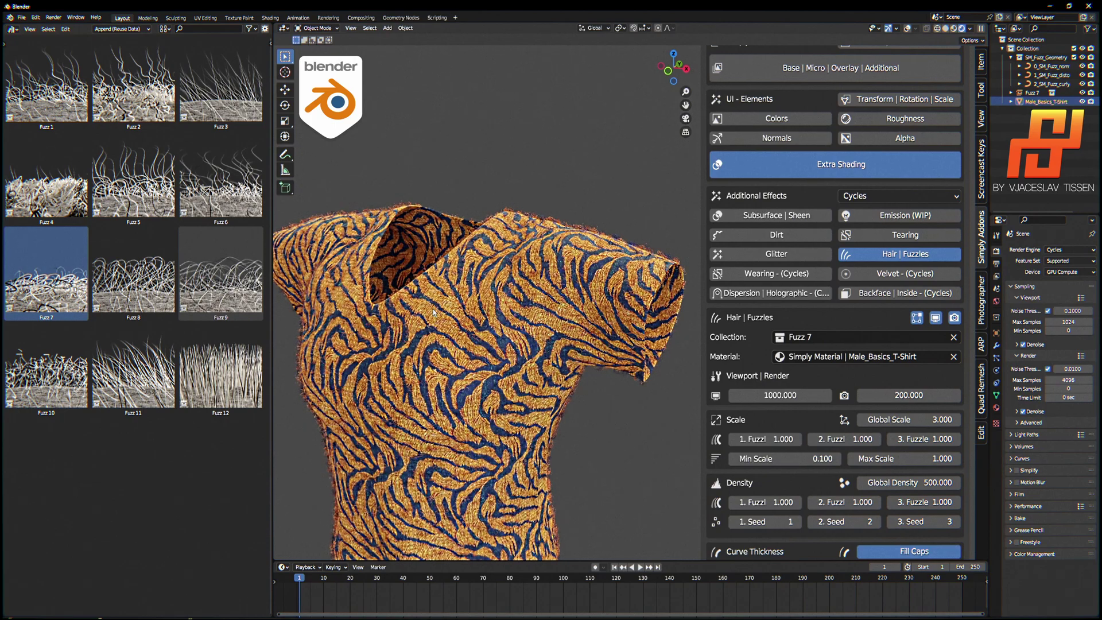
scroll(554, 235, "up", 5)
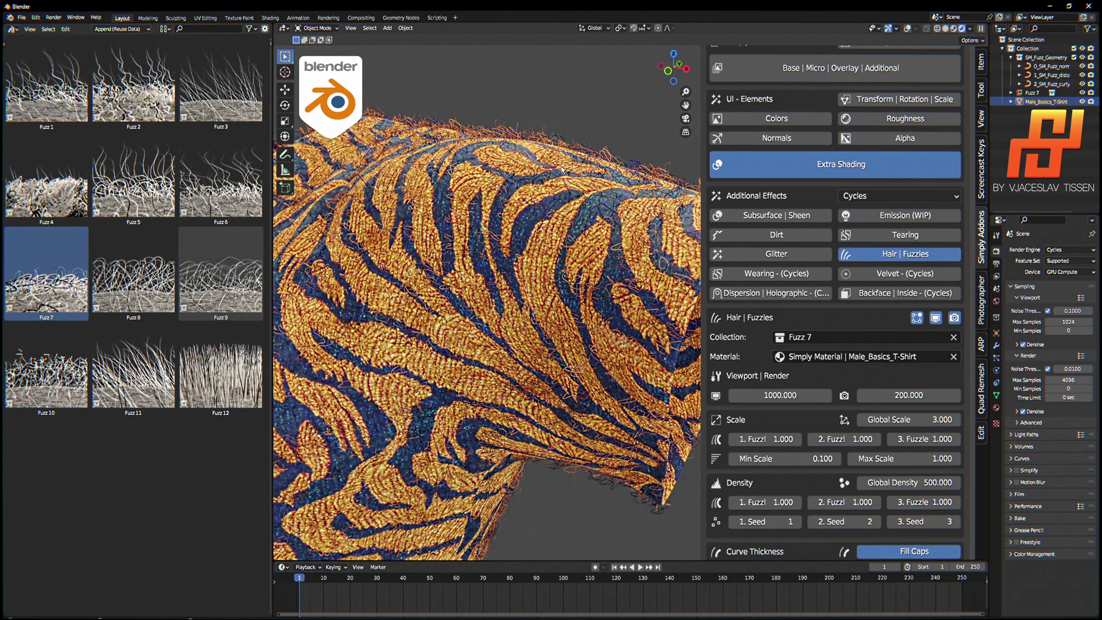
scroll(841, 439, "down", 3)
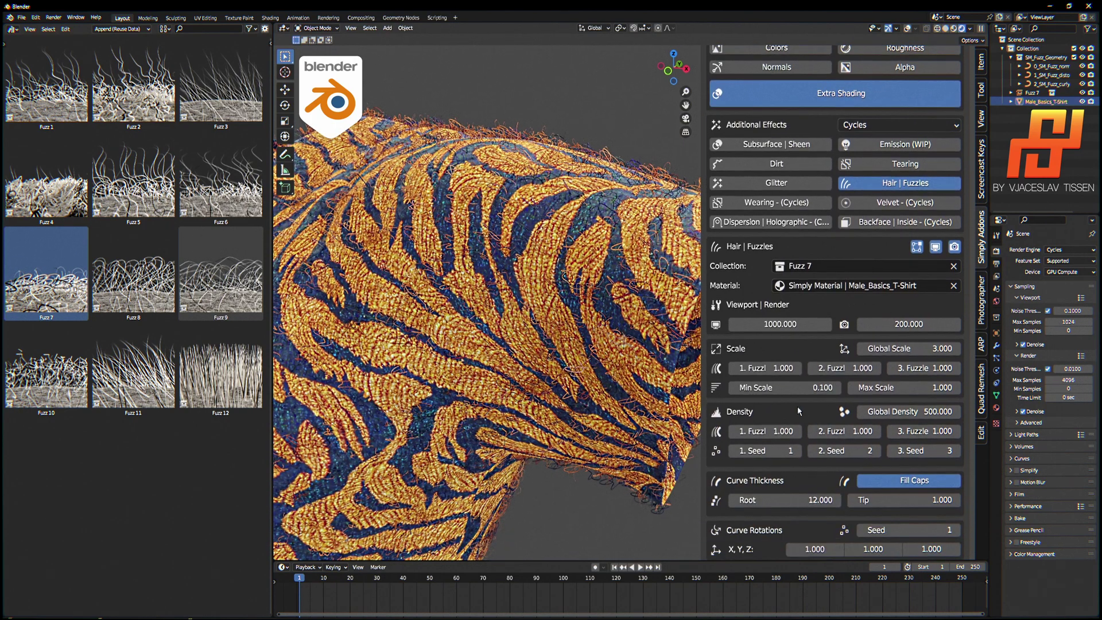
left_click_drag(771, 368, 794, 367)
left_click(775, 368)
type("1")
key("Return")
left_click(775, 371)
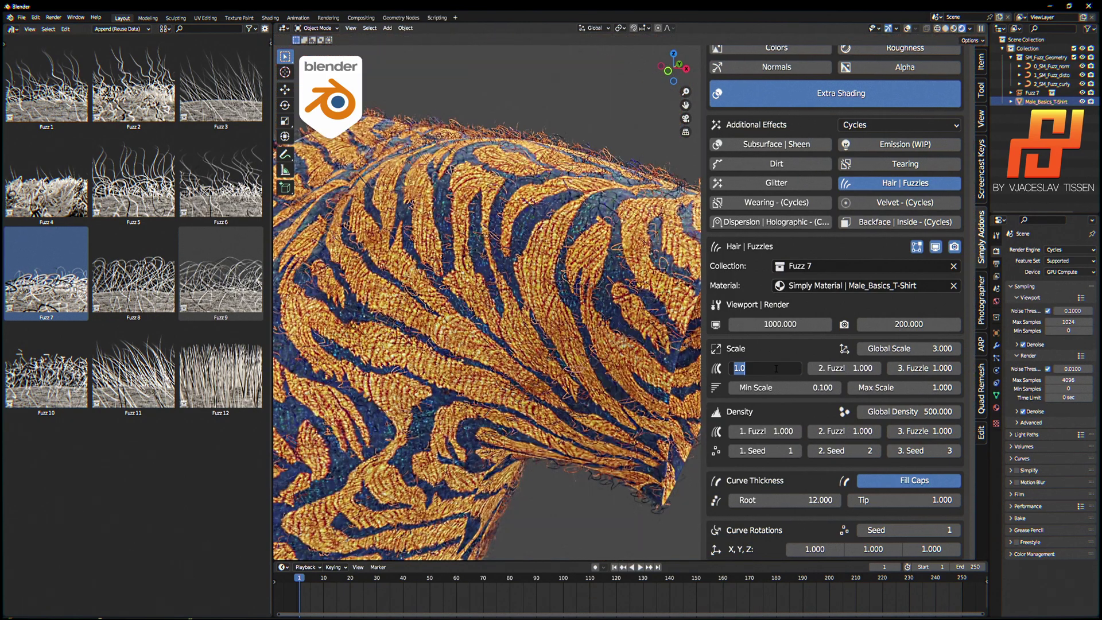
type("2")
key("Return")
scroll(518, 233, "down", 3)
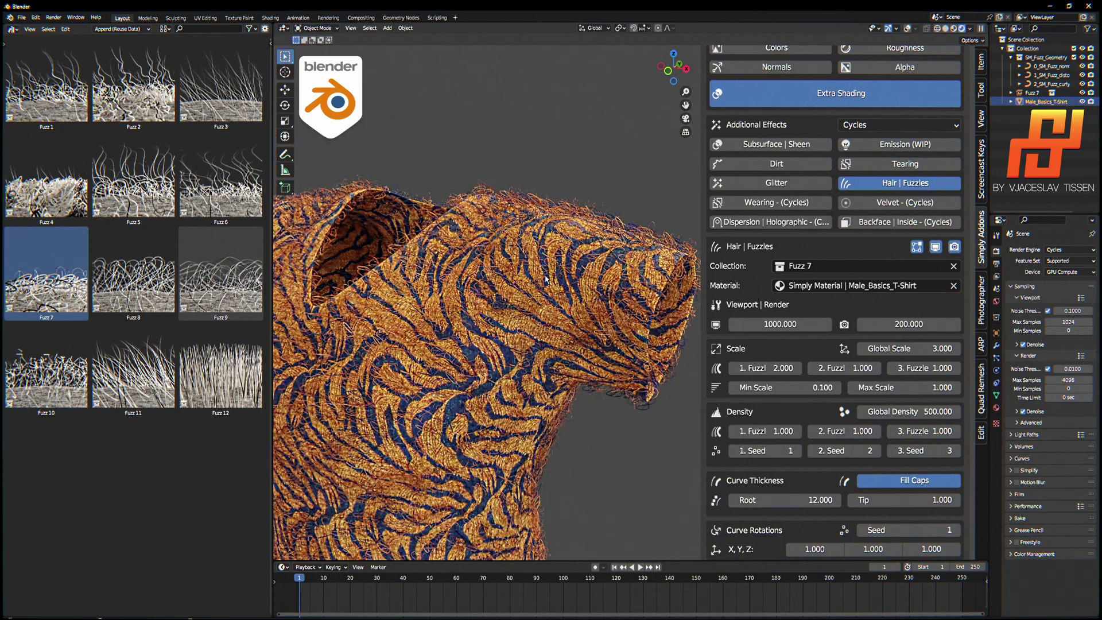
scroll(518, 234, "down", 5)
scroll(545, 145, "up", 8)
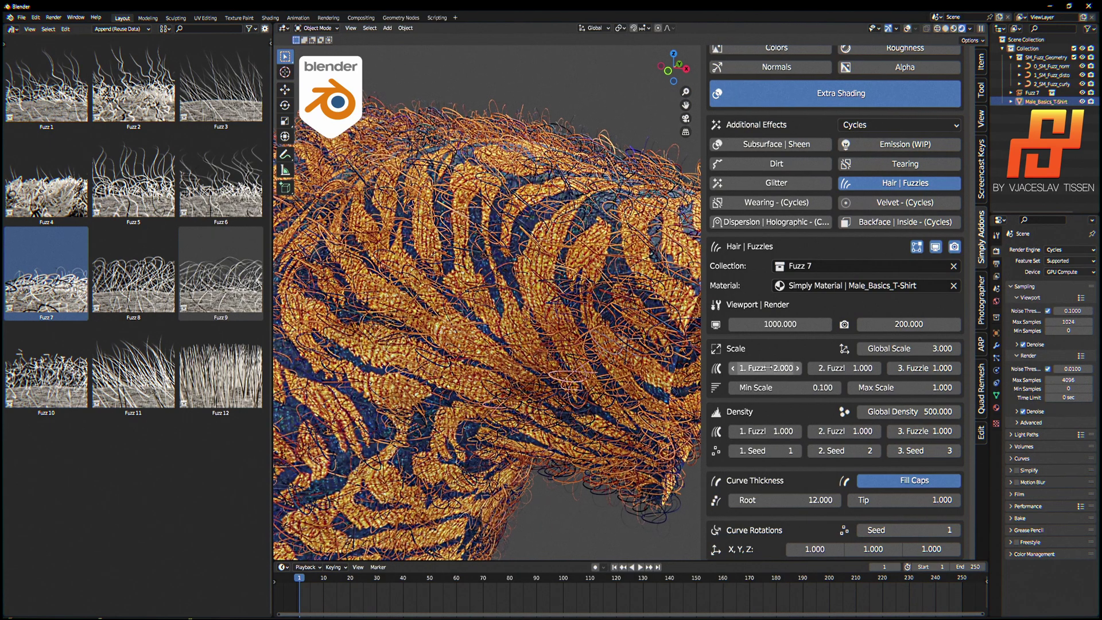
- Reset all three fuzzle scales to 0, and raise the second fuzzle's scale to 1 and finally 2
key("BackSpace")
key("BackSpace")
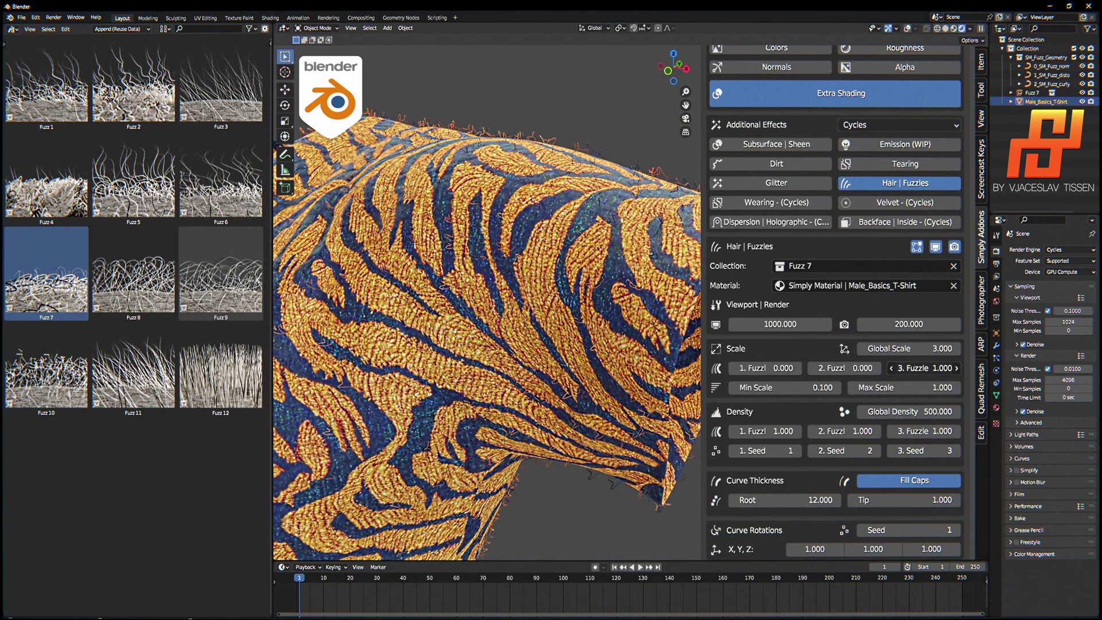
key("Return")
double_click(846, 373)
type("1")
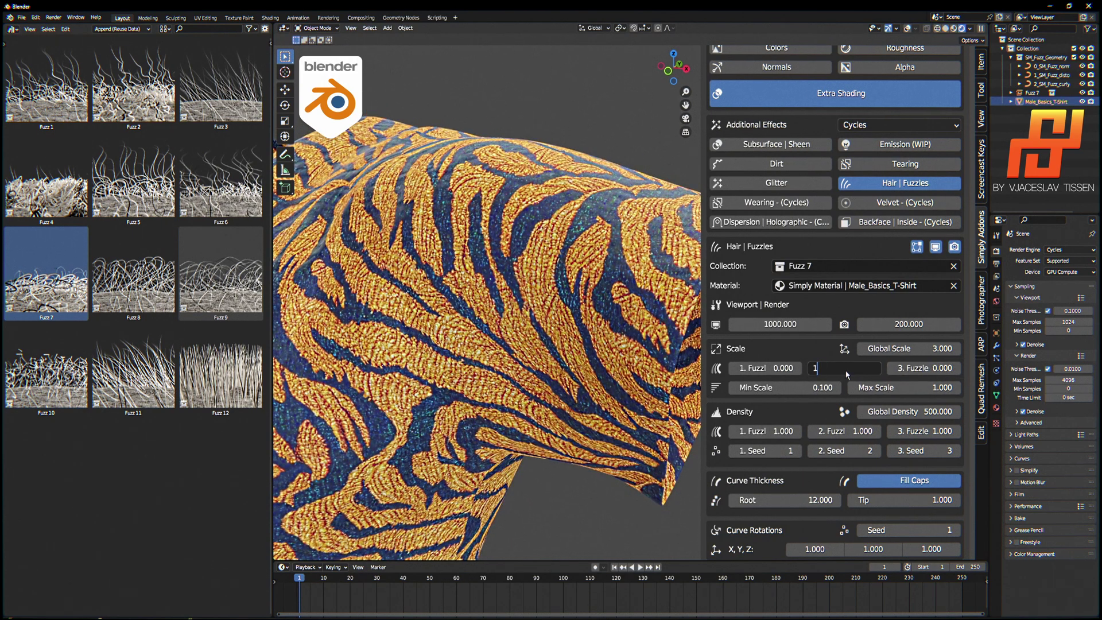
key("Return")
double_click(846, 370)
type("2")
key("Return")
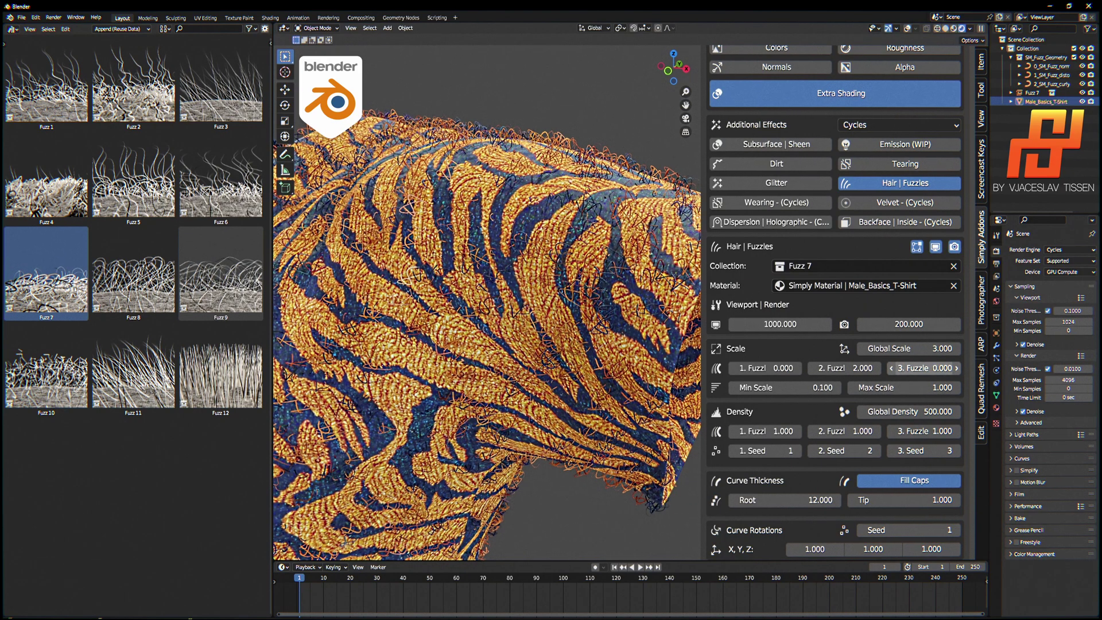
- Try scale values of 1, 5, 1 and 2 for the third fuzzle
left_click(931, 367)
type("1")
key("Return")
left_click(936, 366)
type("5")
key("Return")
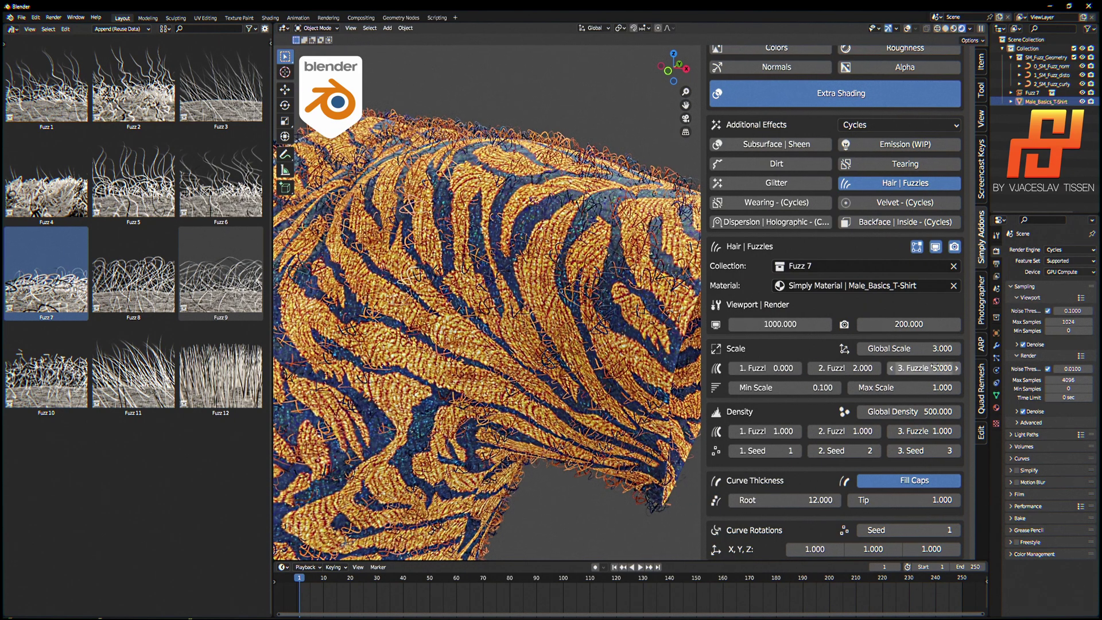
left_click(935, 366)
type("1")
key("Return")
left_click(936, 367)
type("2")
key("Return")
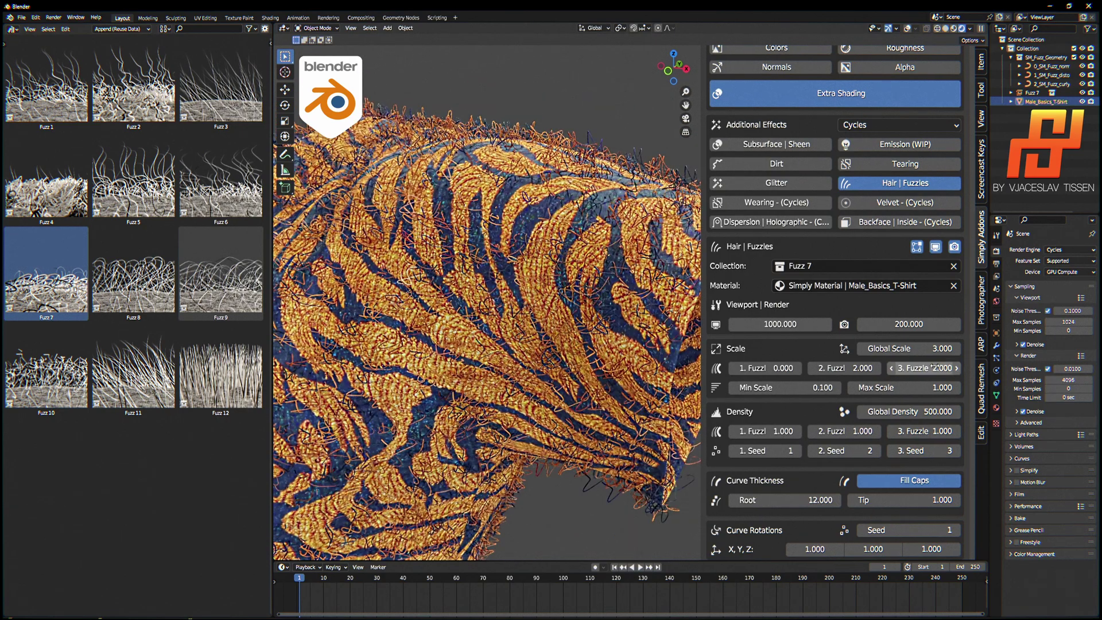
- Set the third fuzzle's scale to 1
left_click(934, 368)
type("1")
key("Return")
- Try a scale of 2 for the first fuzzle and reduce it to 1
left_click(782, 368)
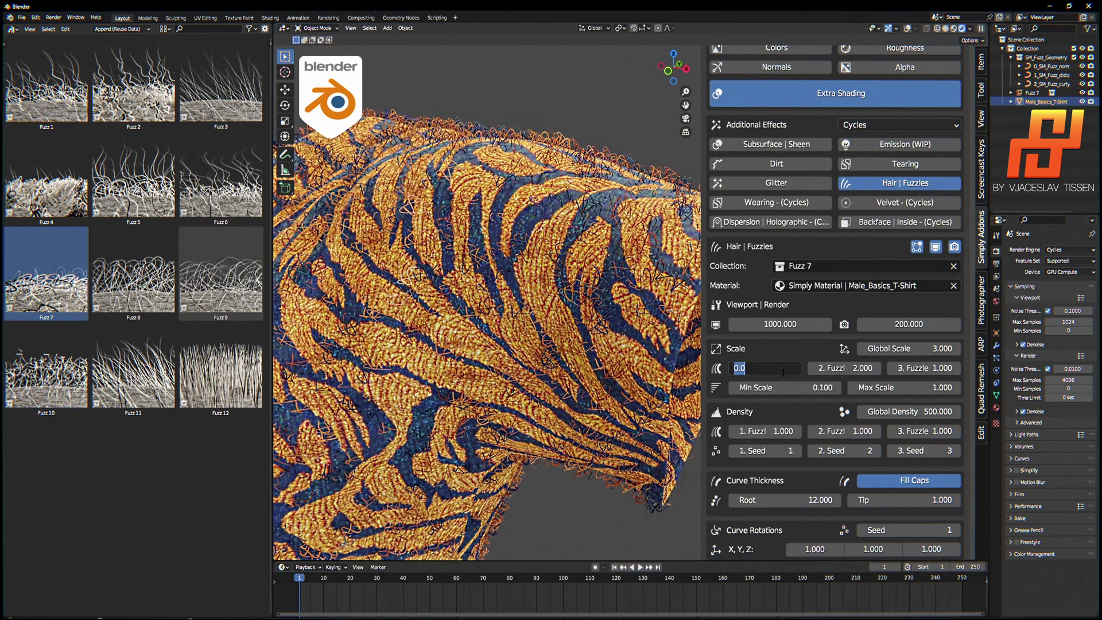
type("3")
key("Return")
left_click(783, 370)
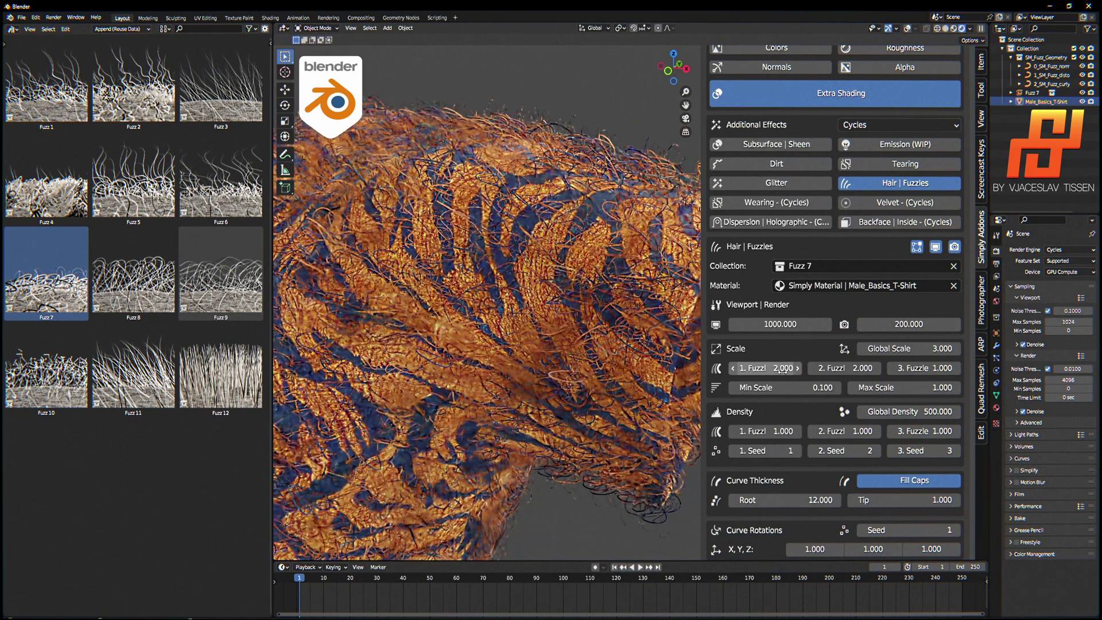
type("1")
key("Return")
scroll(608, 287, "down", 3)
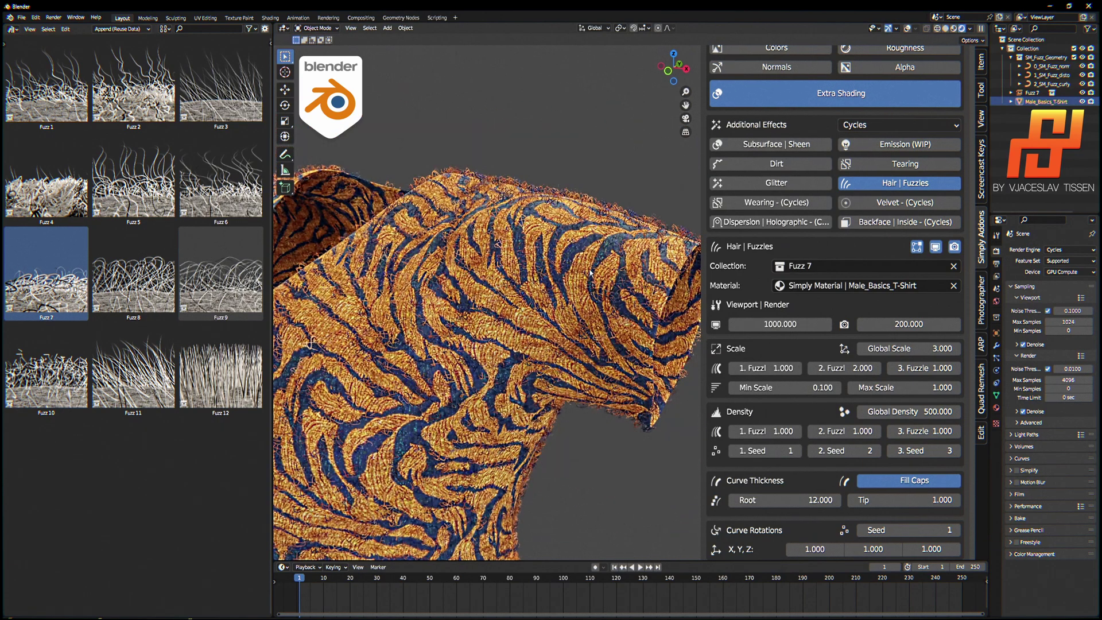
- Set the Global Scale of the hair fuzzles to 5
middle_click_drag(614, 264, 515, 278)
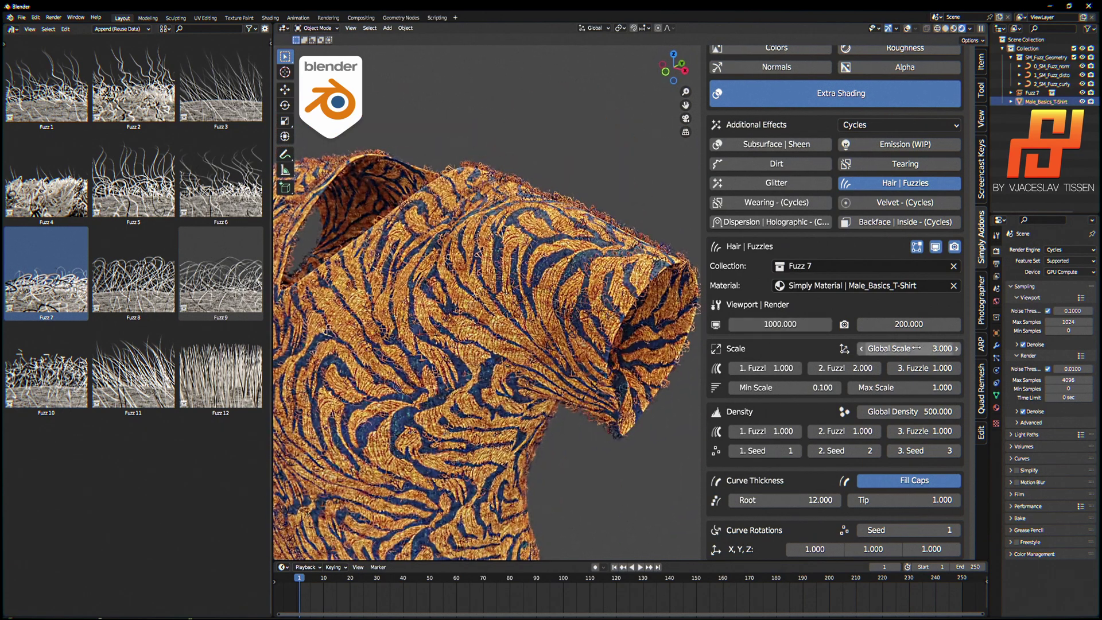
left_click(919, 350)
type("5")
key("Return")
scroll(448, 310, "down", 5)
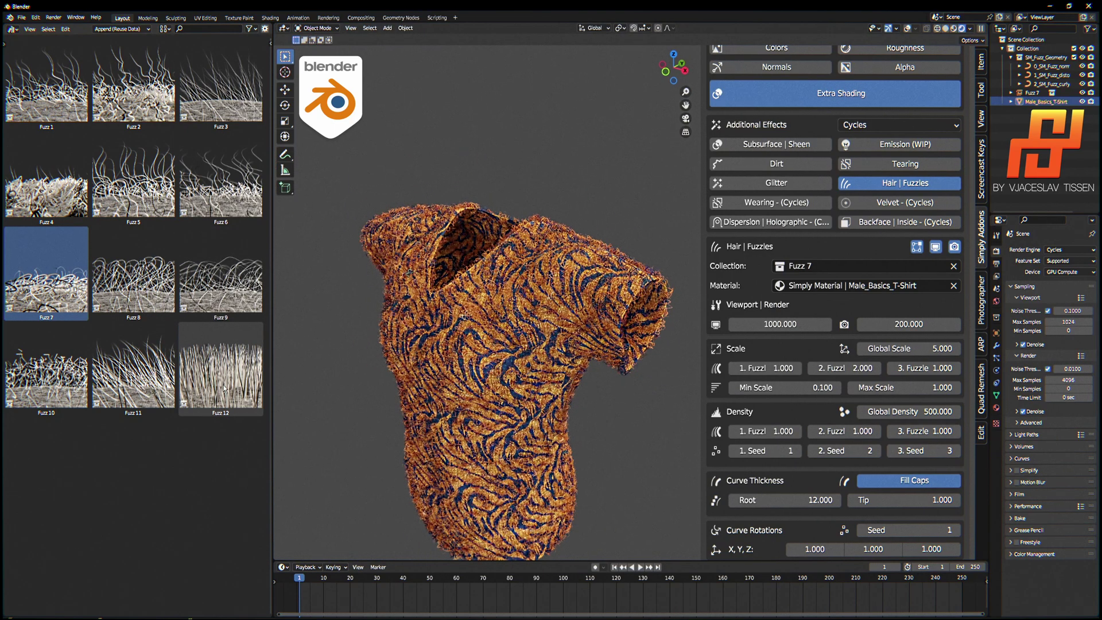
- Add the Fuzz 12 asset to the scene and reselect the T-shirt
left_click_drag(205, 385, 530, 156)
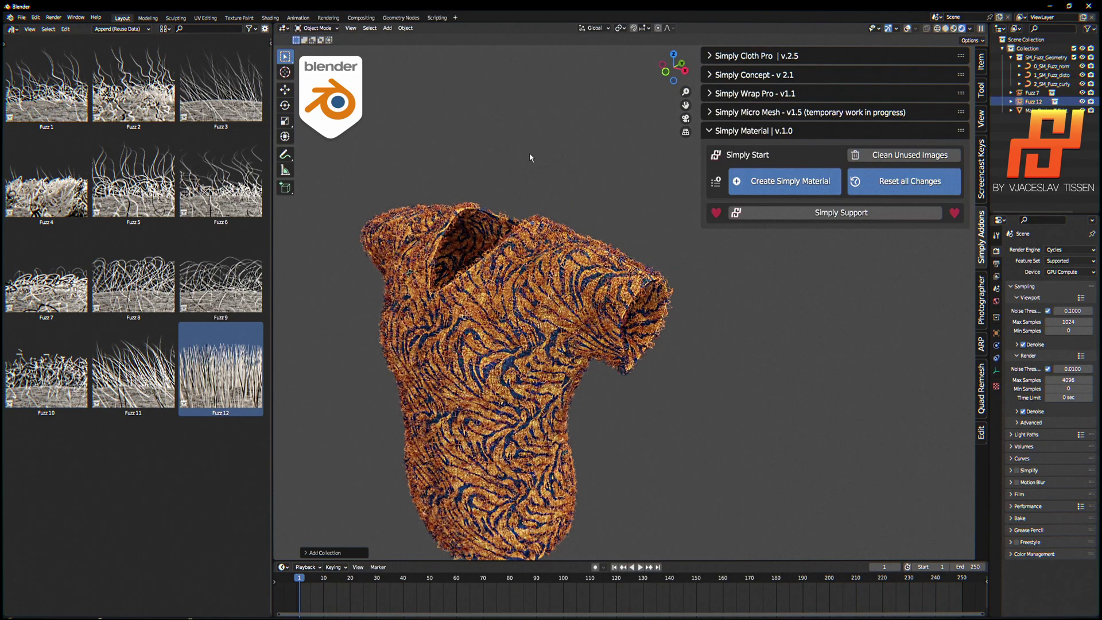
left_click(533, 290)
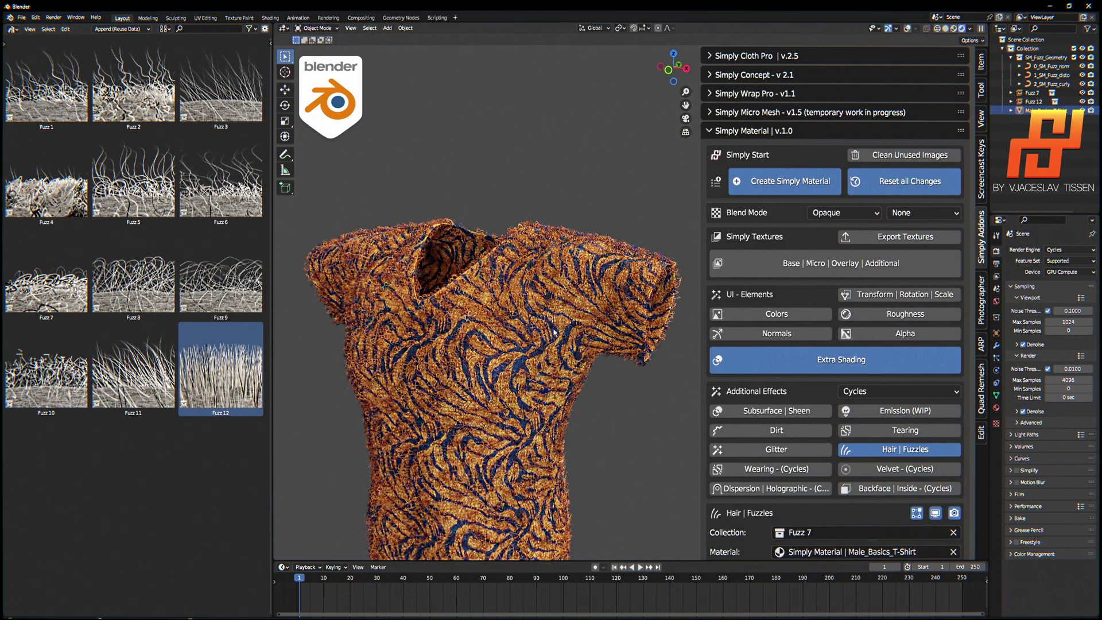
scroll(817, 376, "down", 7)
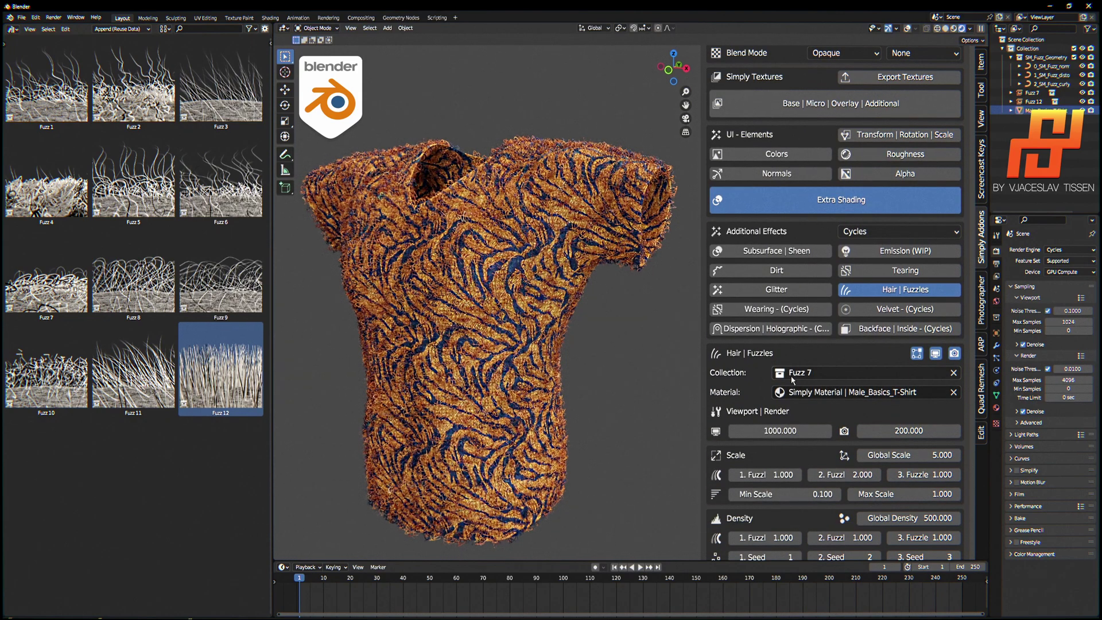
- Set the T-shirt's Hair | Fuzzles collection to Fuzz 12 and inspect the sleeve and shoulder fuzz
left_click(798, 373)
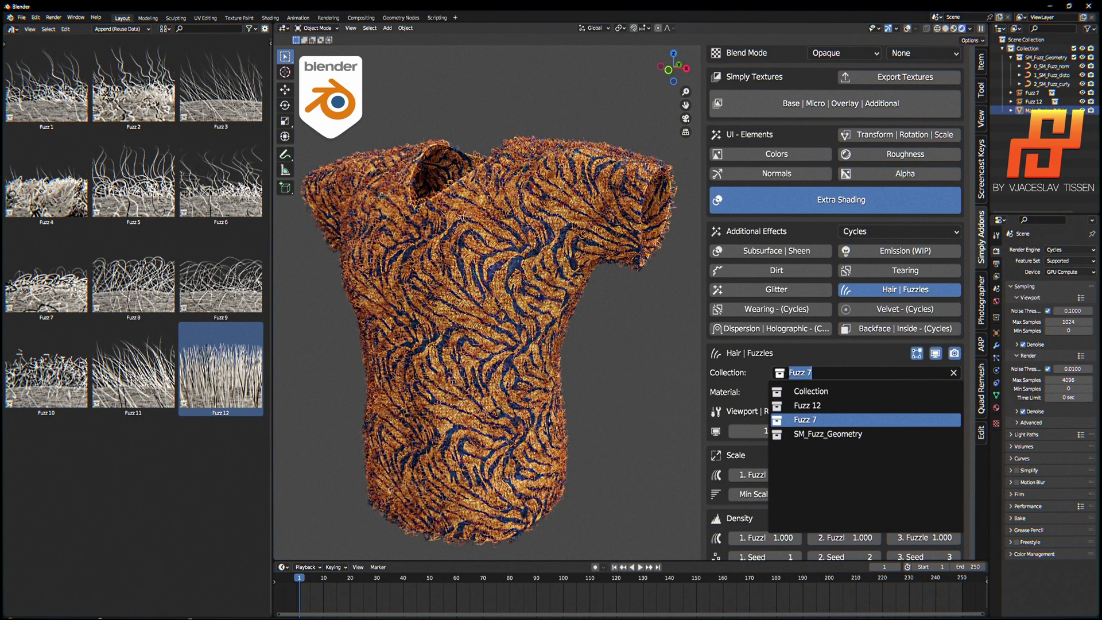
left_click(810, 406)
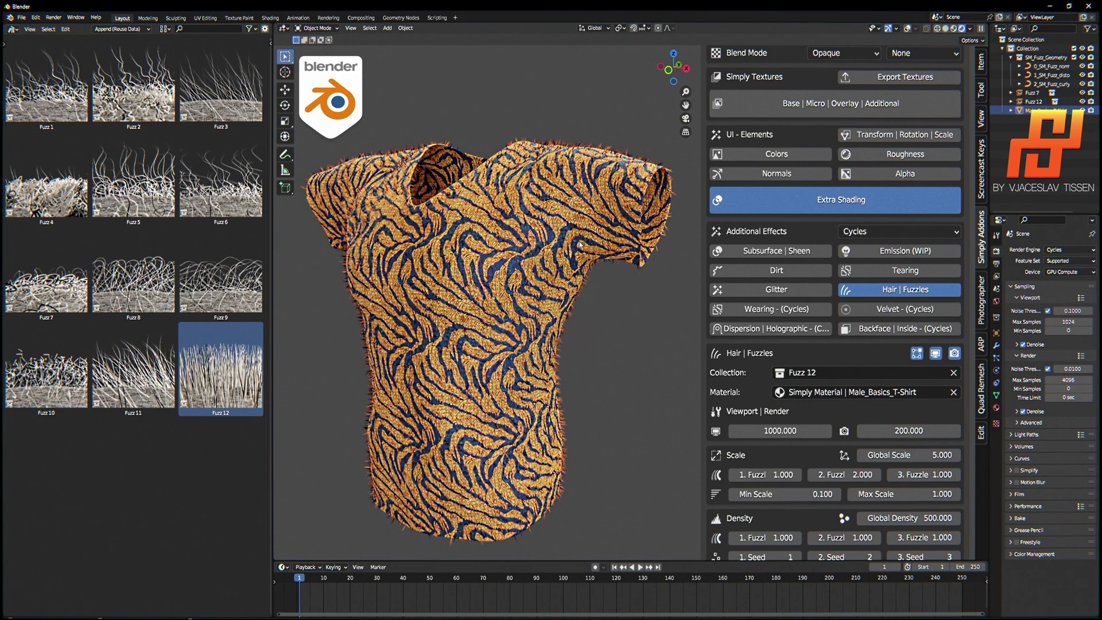
scroll(581, 243, "up", 6)
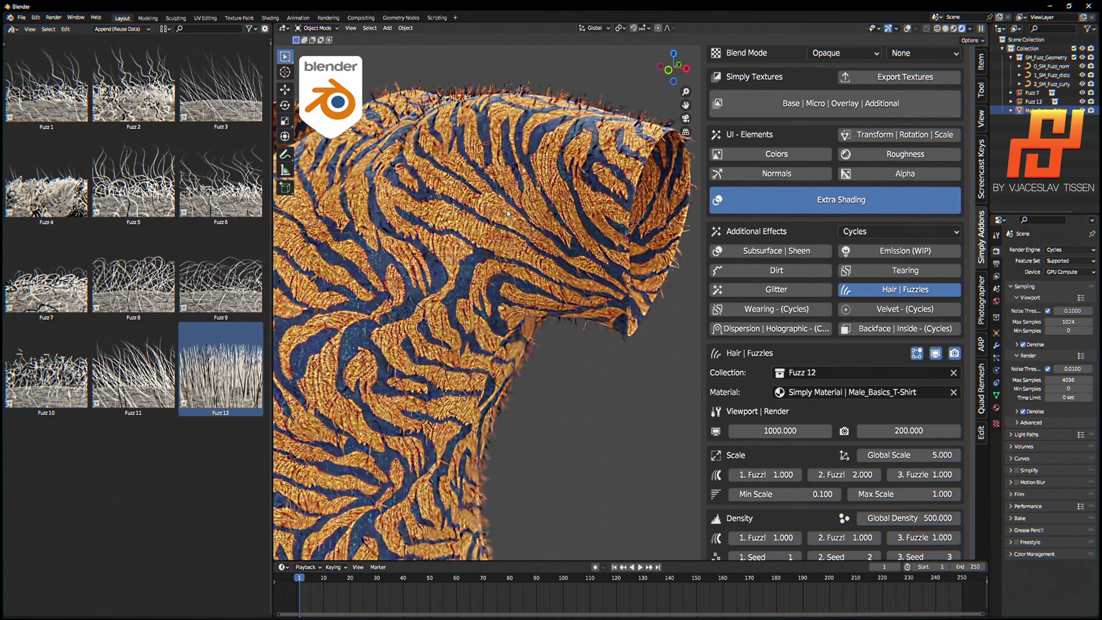
middle_click_drag(508, 214, 588, 202)
scroll(470, 215, "down", 1)
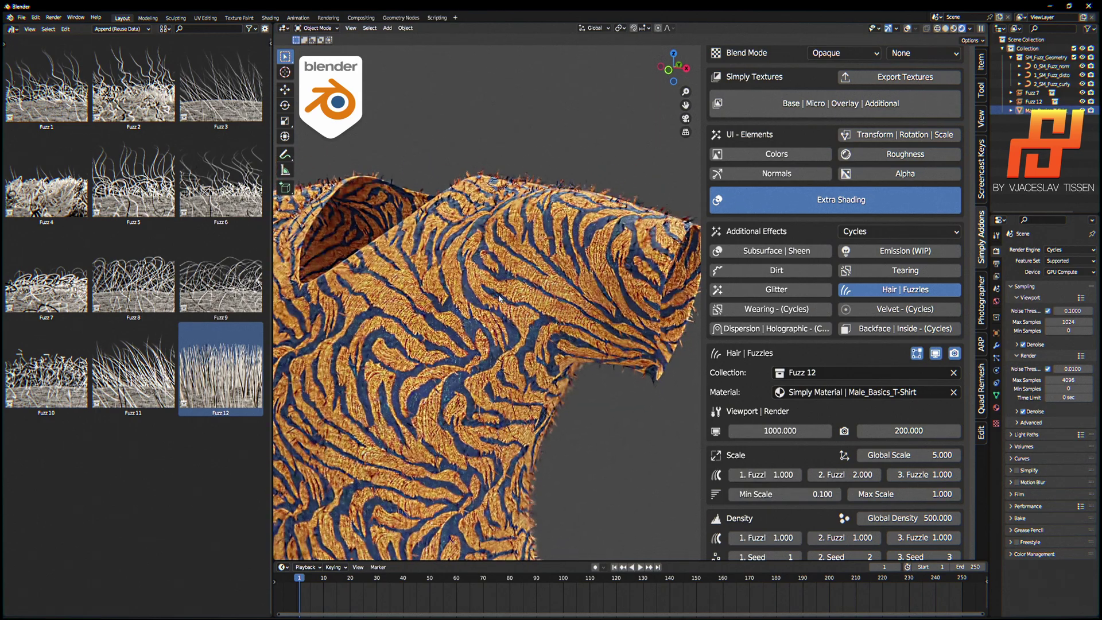
middle_click_drag(471, 215, 446, 191, "shift")
- Set the Global Density of the hair fuzzles to 1500
scroll(797, 428, "down", 2)
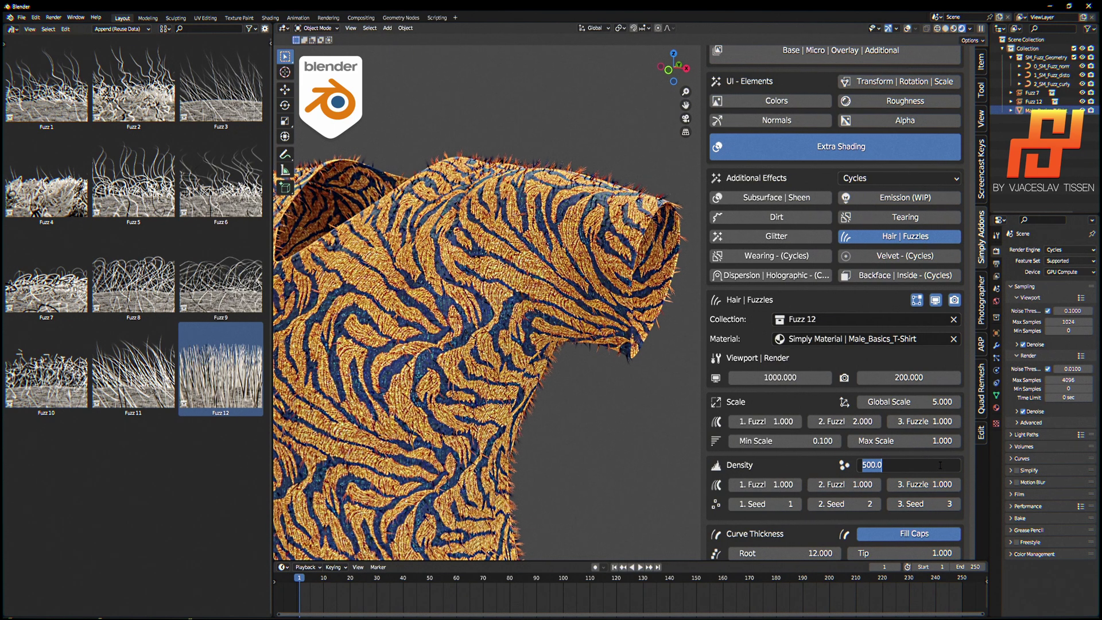
key("Return")
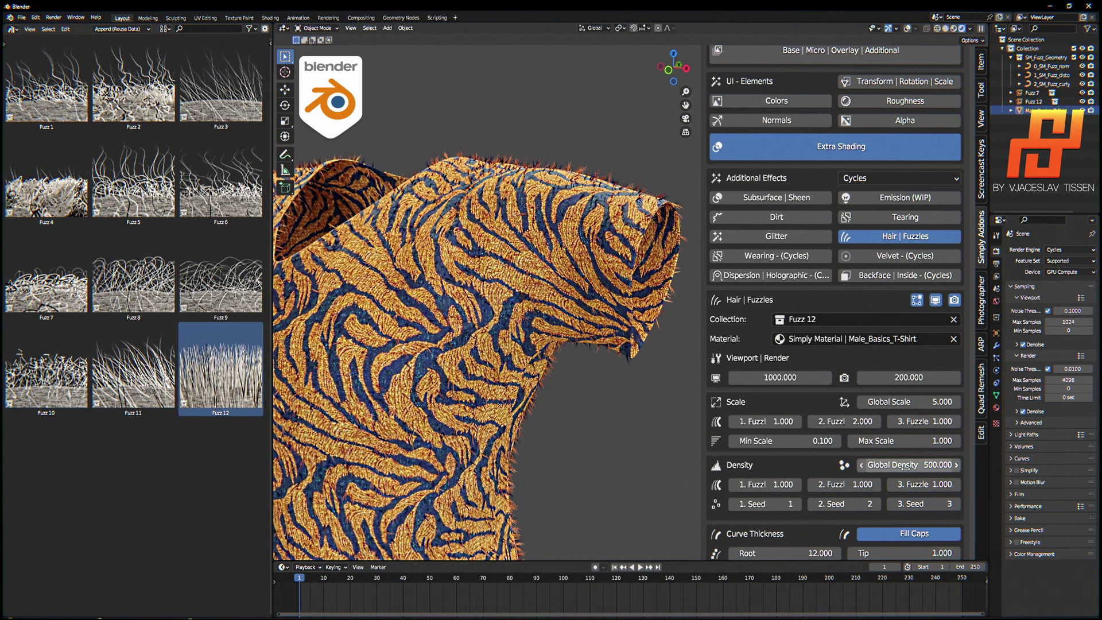
left_click(927, 465)
key("Return")
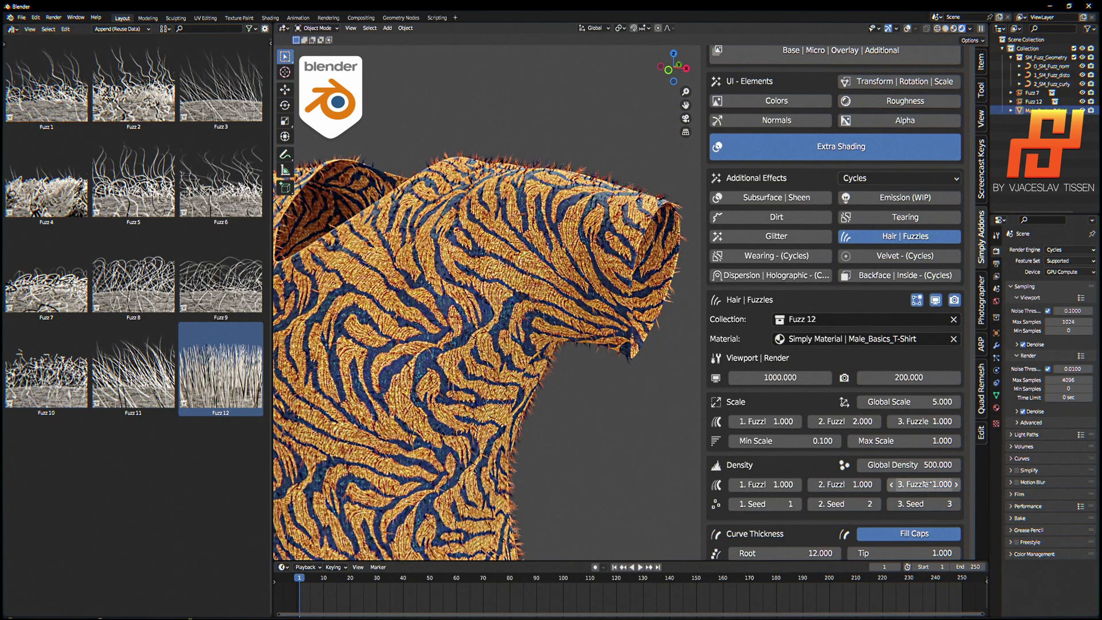
left_click(924, 463)
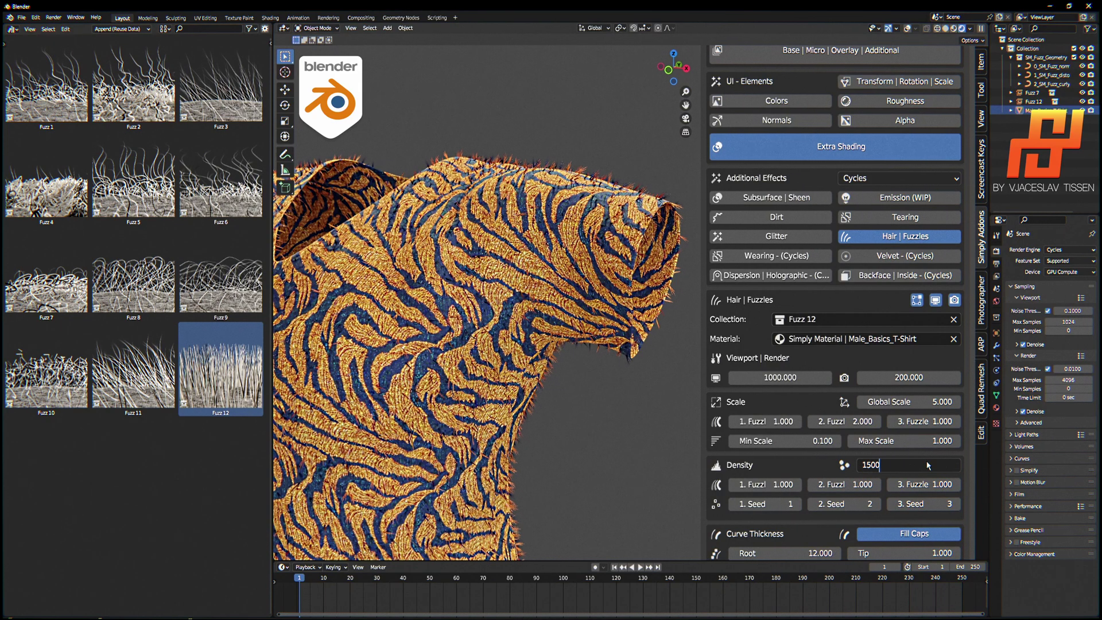
key("Return")
- Examine the denser Fuzz 12 hairs on the T-shirt from several angles and distances
scroll(524, 326, "down", 1)
key("z")
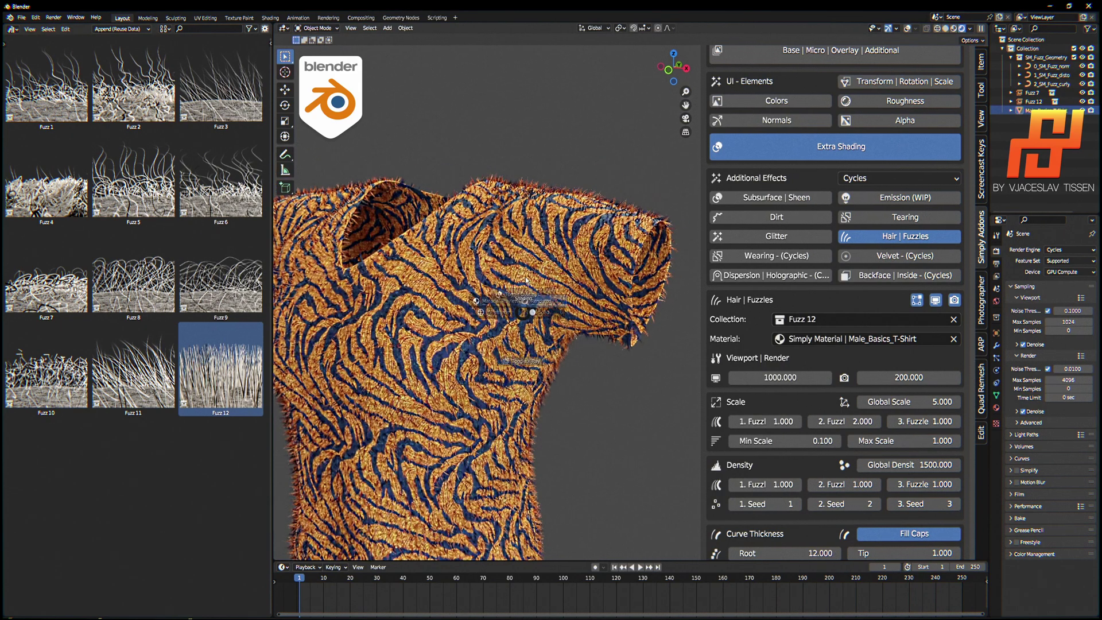
key("z")
middle_click_drag(496, 284, 522, 208, "shift")
scroll(522, 208, "down", 2)
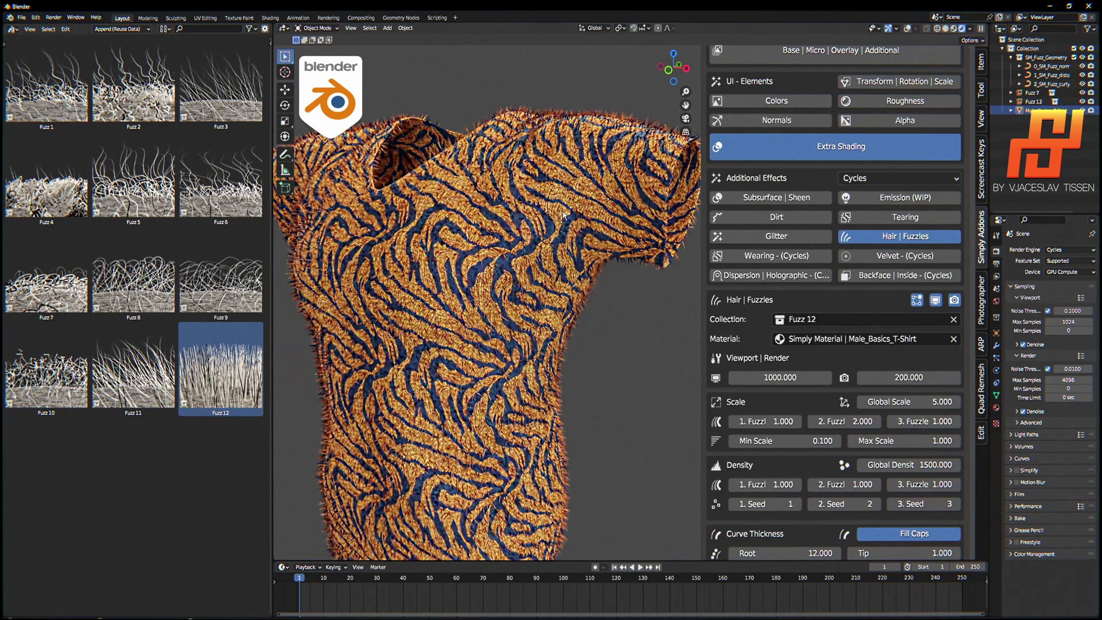
scroll(588, 199, "up", 5)
scroll(588, 199, "down", 6)
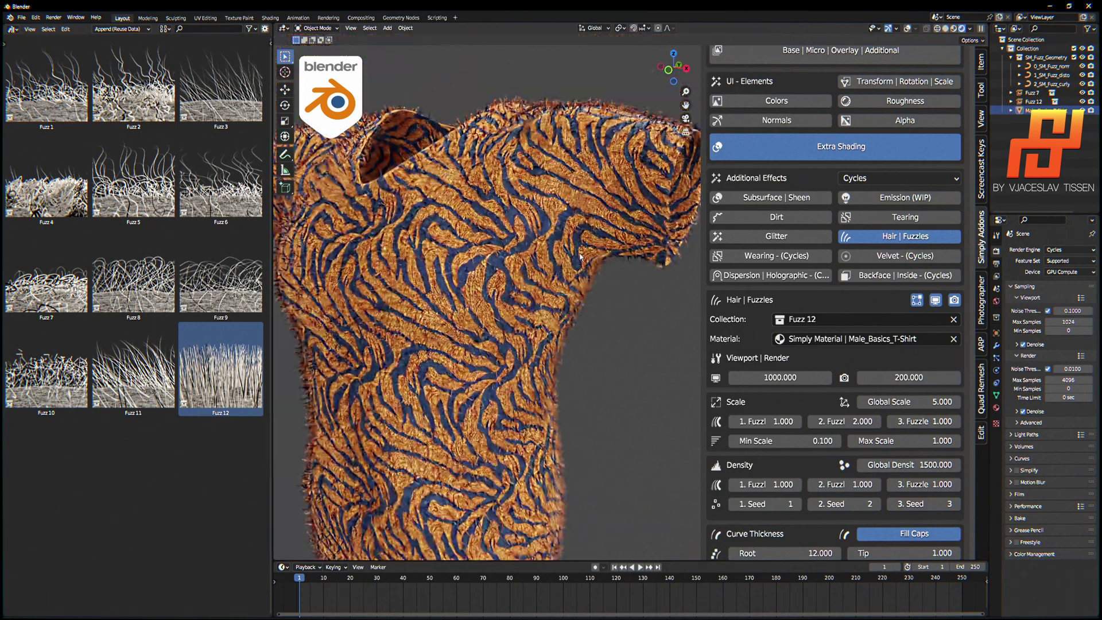
middle_click_drag(575, 301, 542, 315, "shift")
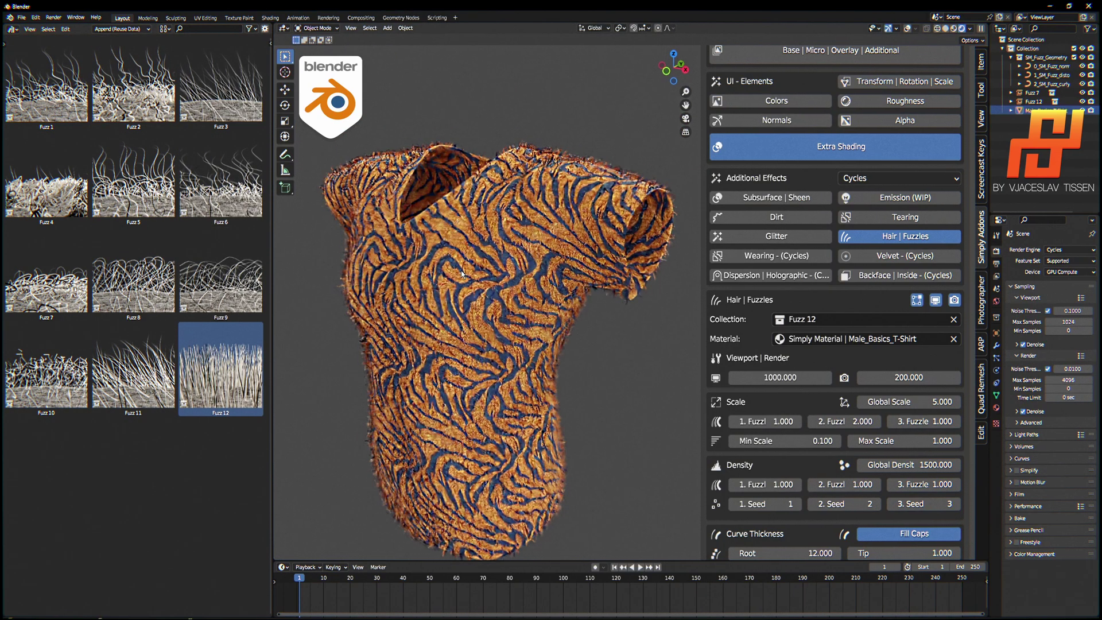
scroll(484, 270, "up", 2)
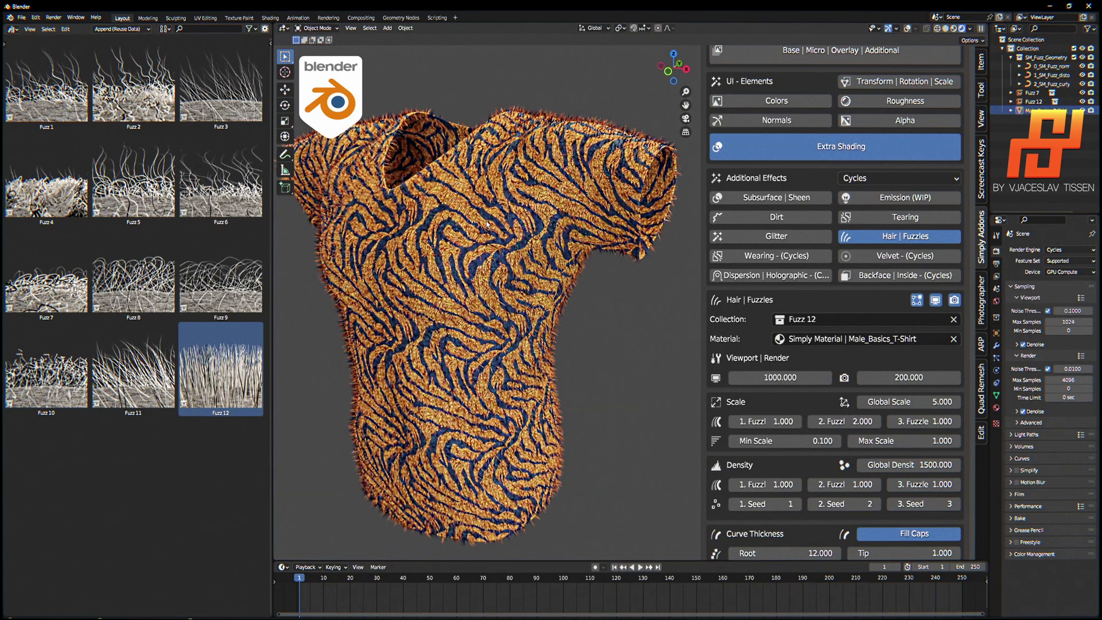
middle_click_drag(493, 278, 492, 236)
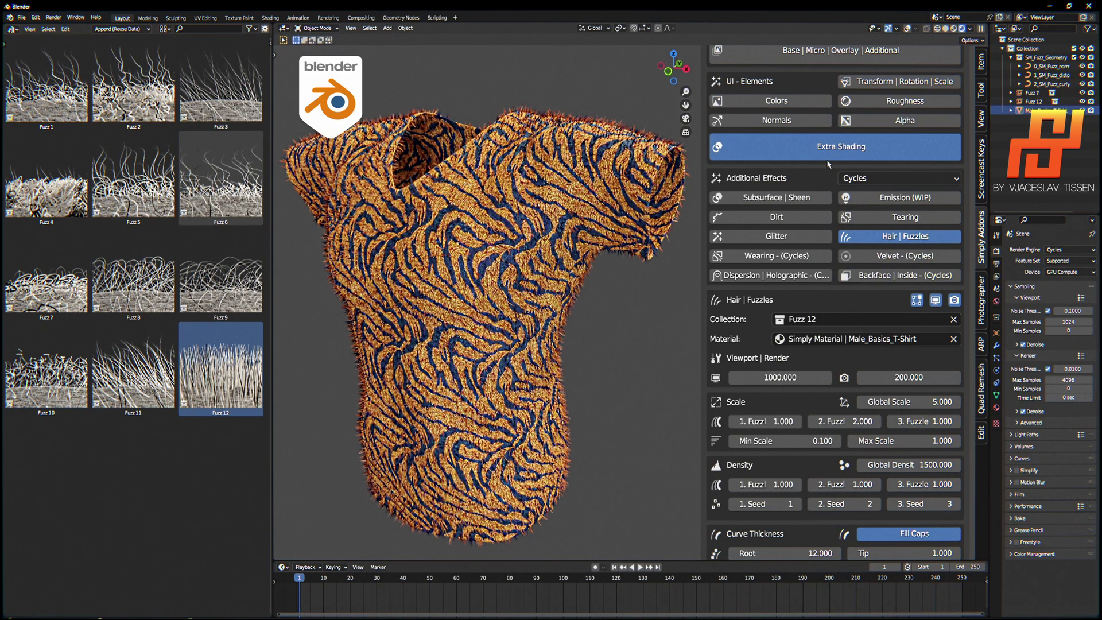
- Collapse the Extra Shading settings of the Simply Material
scroll(815, 217, "up", 5)
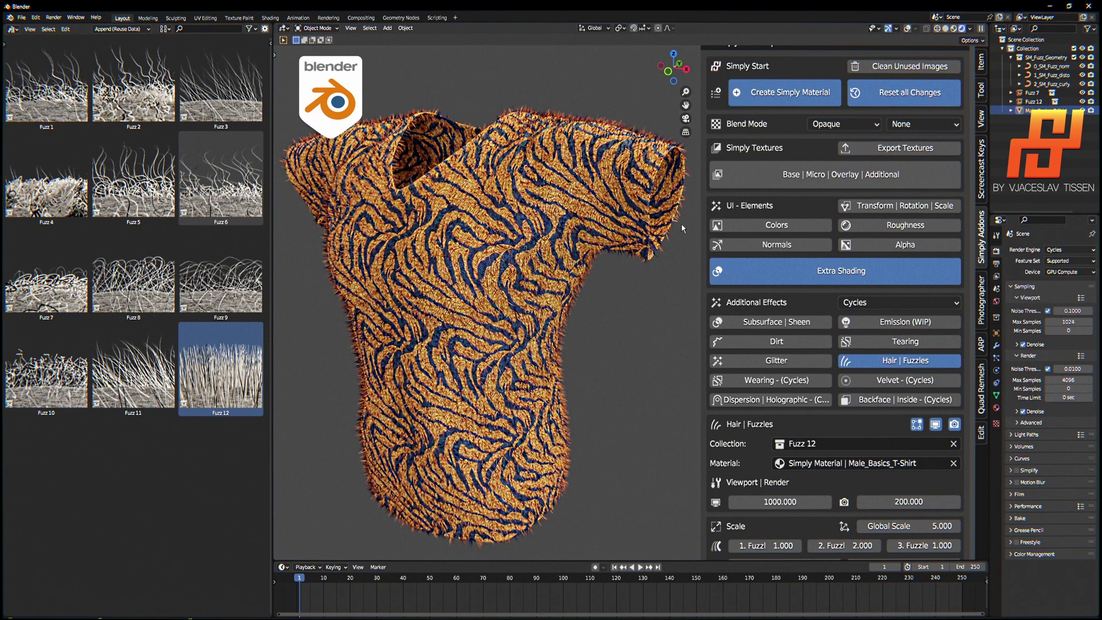
scroll(726, 200, "up", 3)
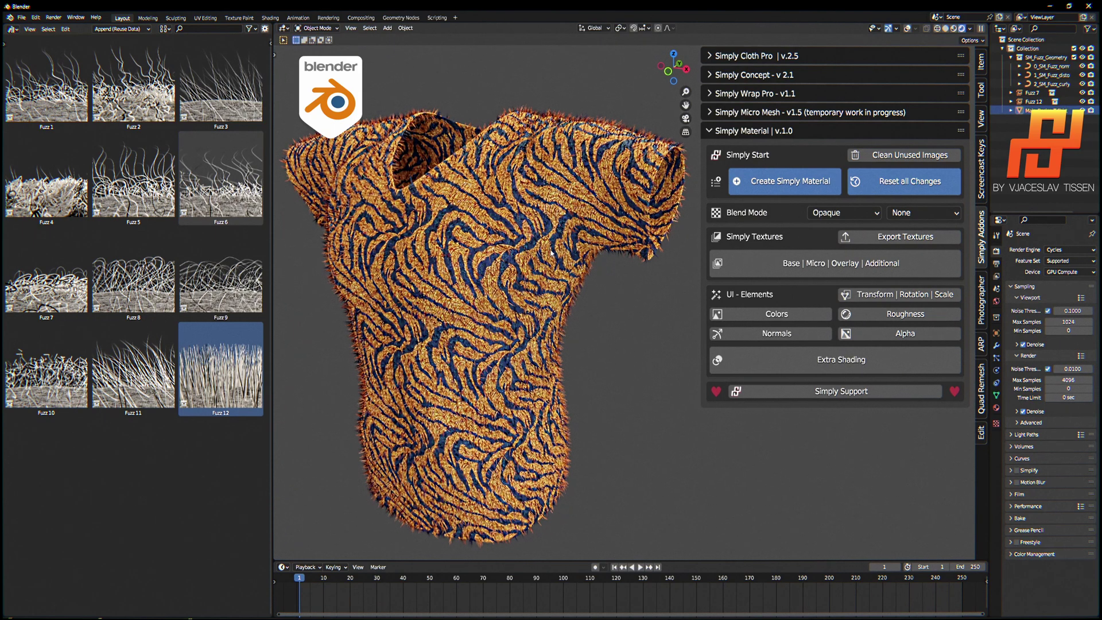
- Replace the T-shirt's Base Texture with the red-and-white geometric image ending in ct_02.png from the AI textures' Art folder
left_click(897, 266)
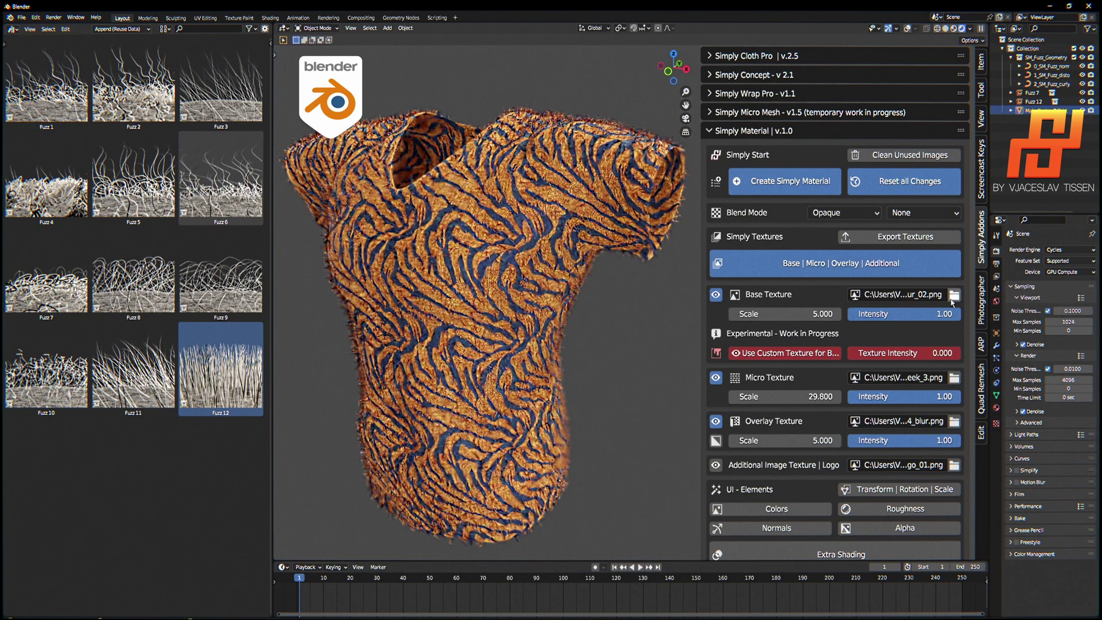
left_click(955, 303)
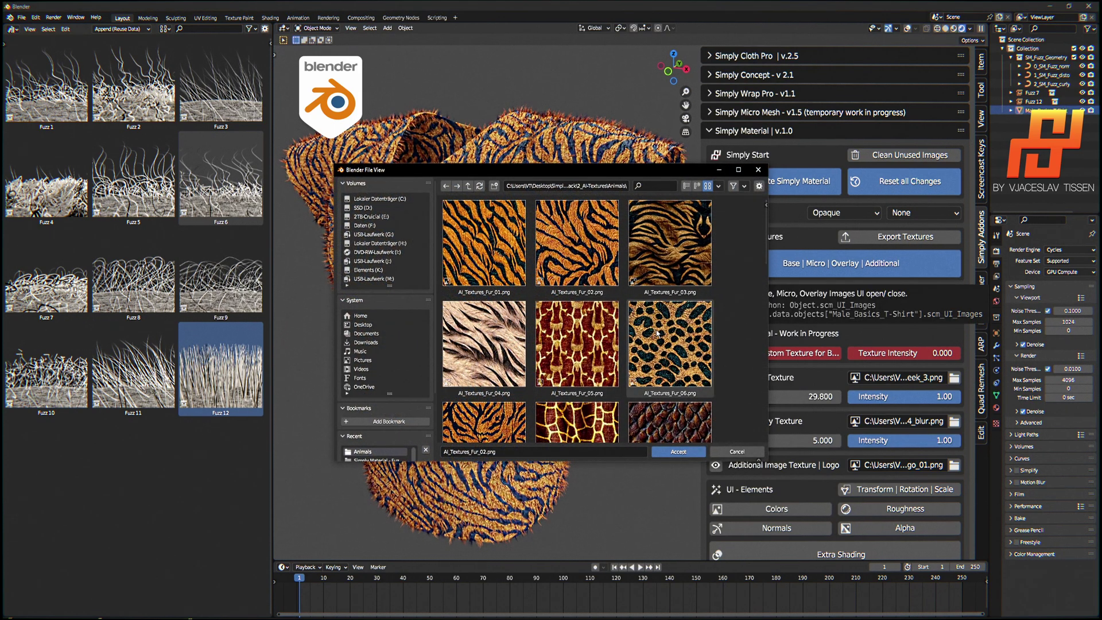
scroll(657, 332, "down", 10)
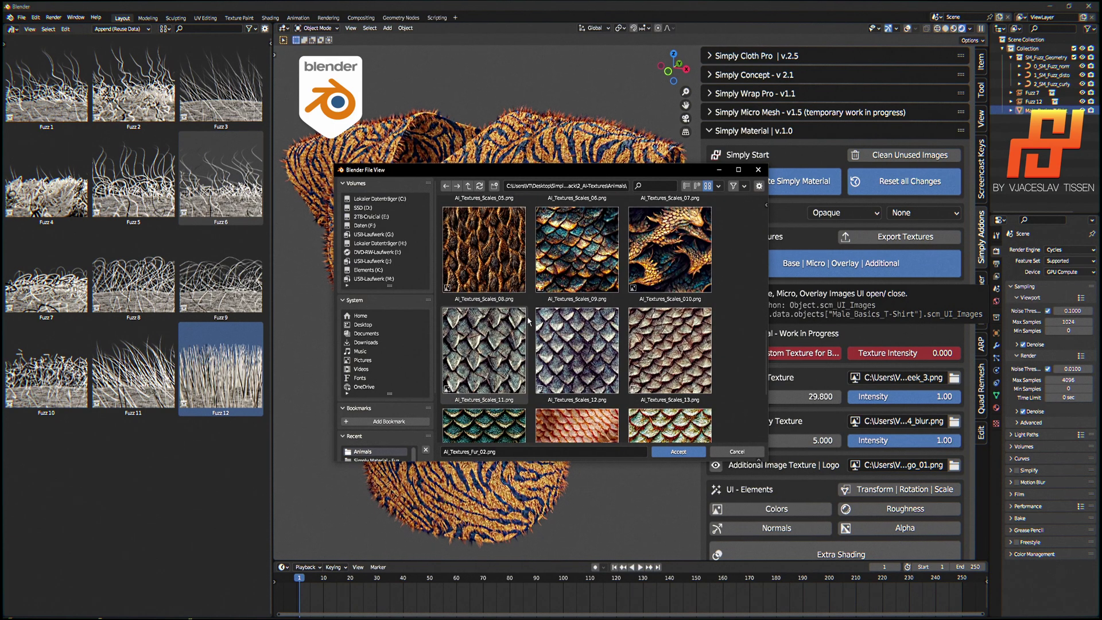
left_click(468, 185)
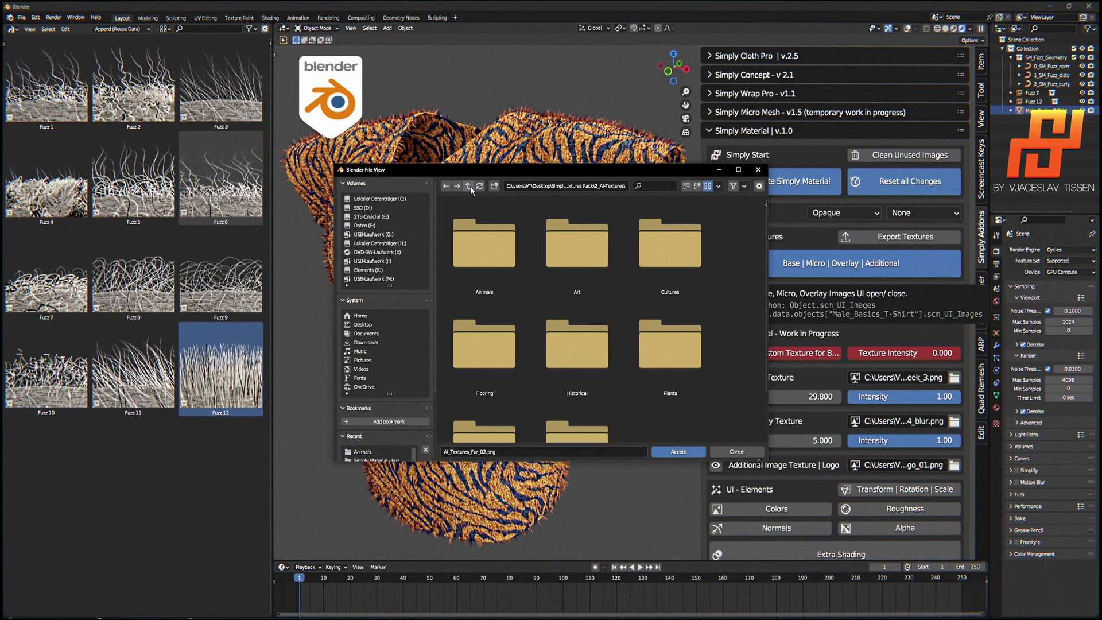
double_click(576, 265)
double_click(569, 265)
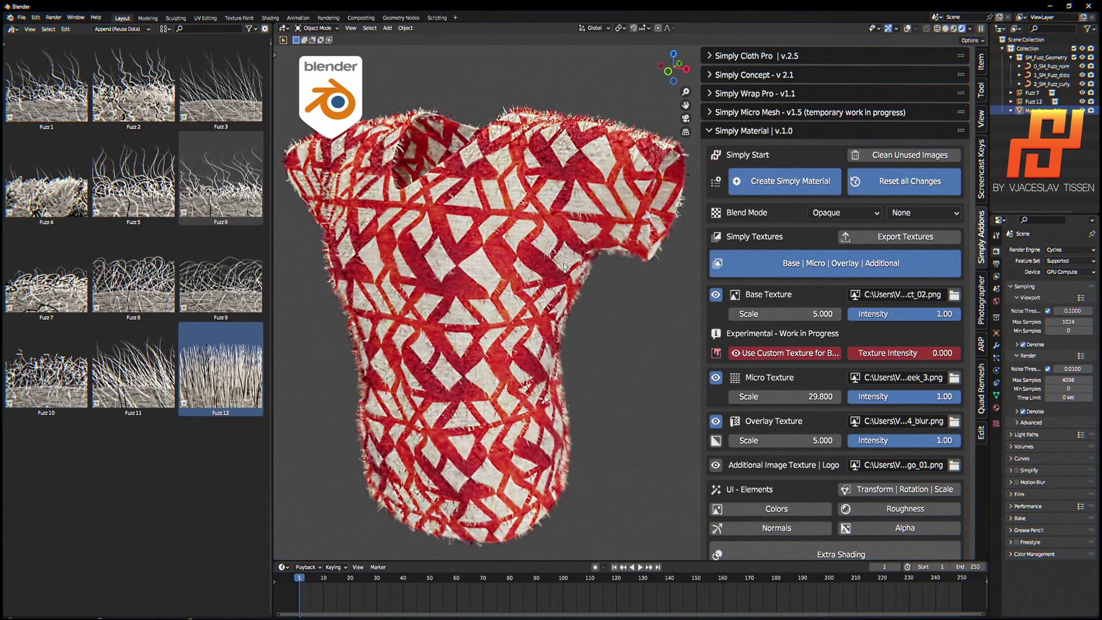
scroll(571, 273, "up", 5)
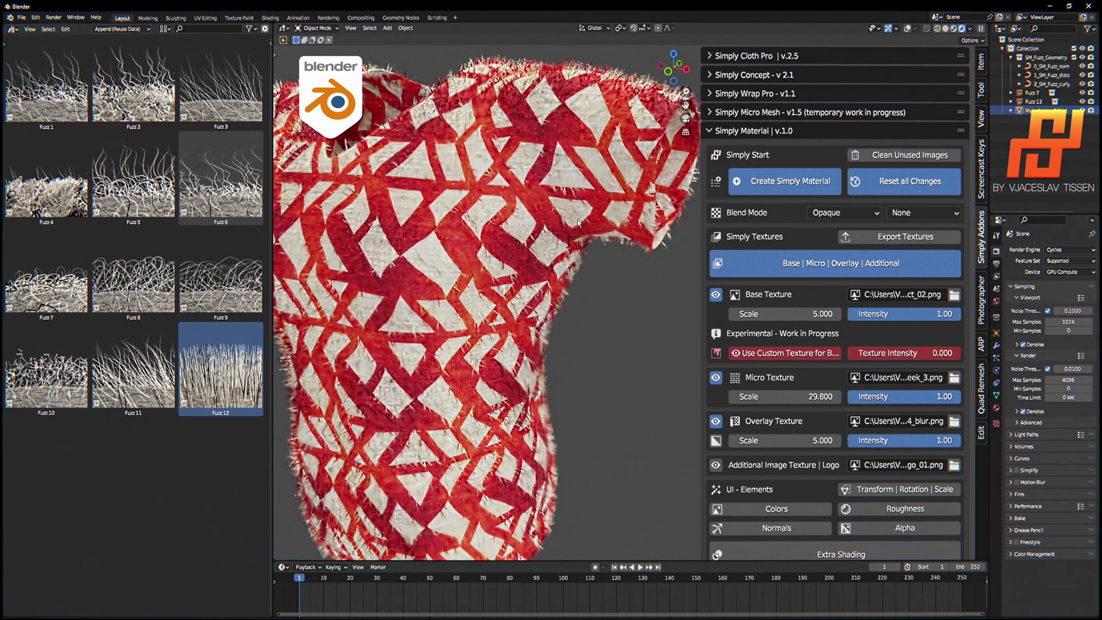
scroll(539, 163, "down", 5)
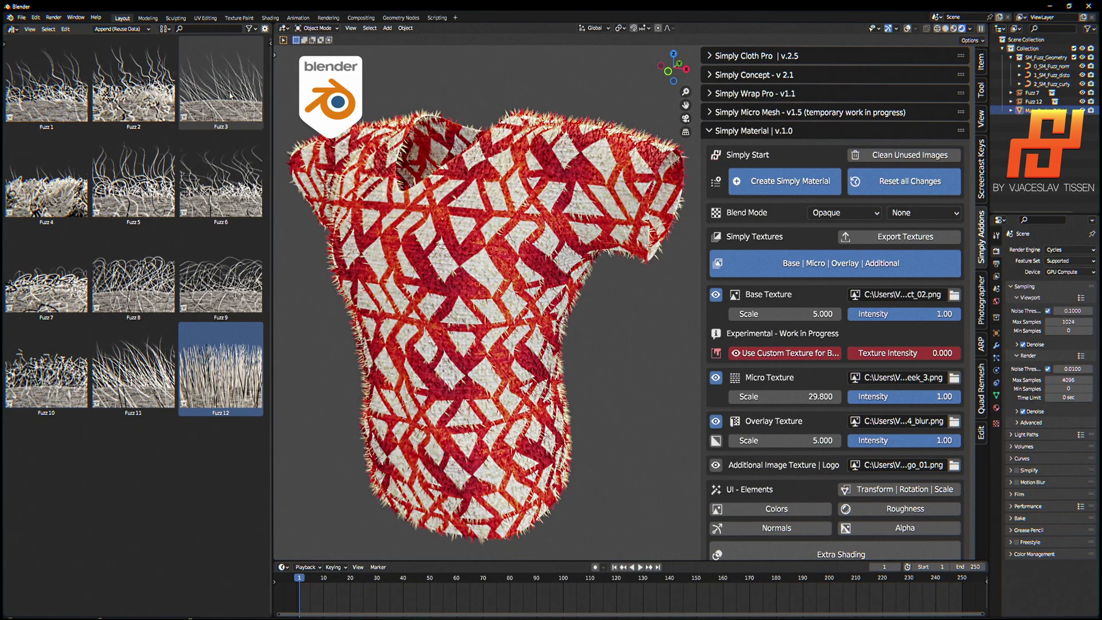
- Add the Fuzz 3 asset to the scene and assign it as the T-shirt's Hair | Fuzzles collection
left_click_drag(229, 96, 654, 353)
left_click(568, 212)
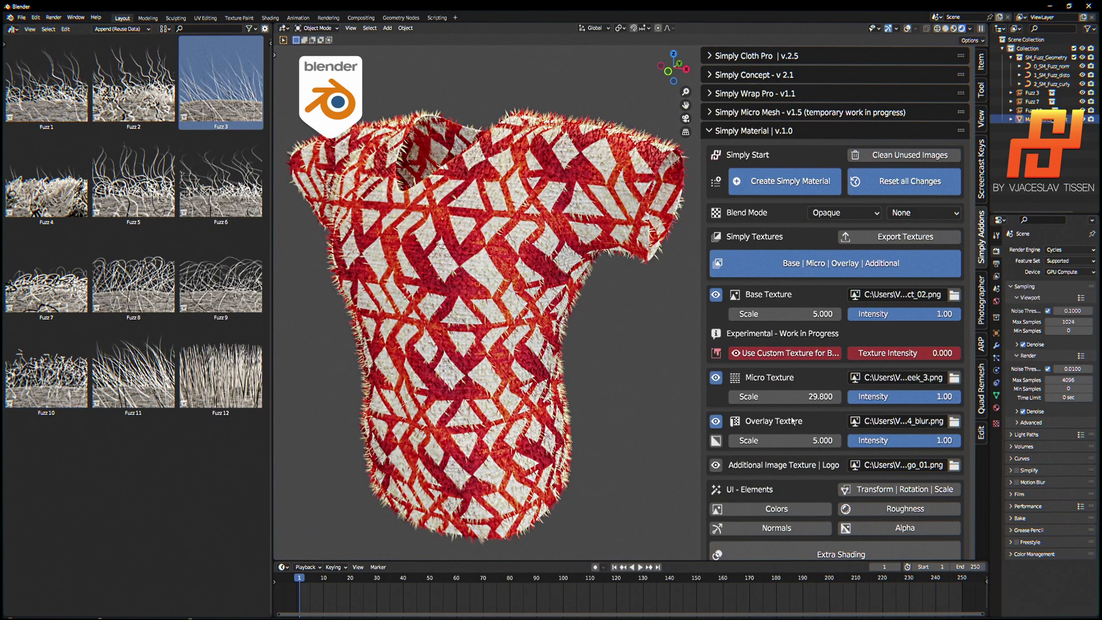
scroll(789, 417, "down", 3)
left_click(834, 501)
scroll(834, 500, "down", 5)
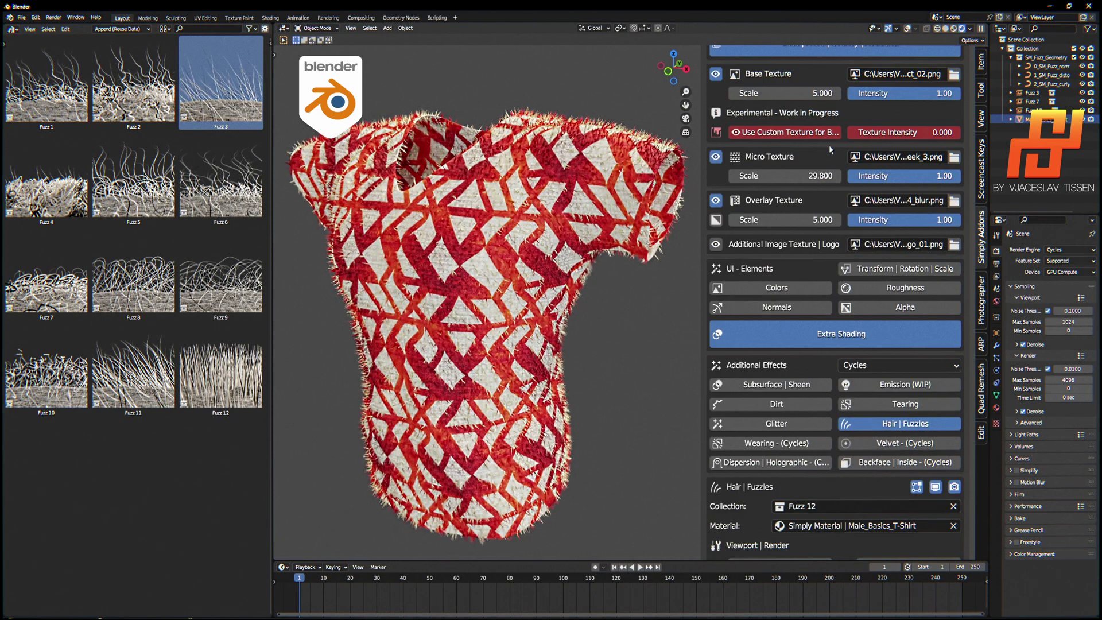
scroll(870, 420, "down", 5)
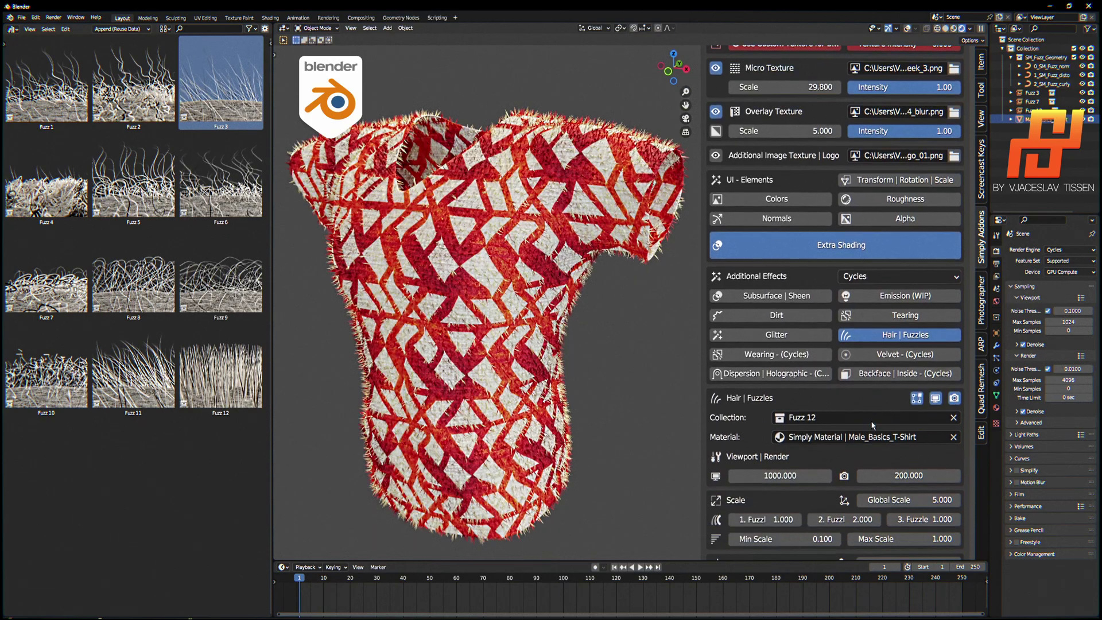
left_click(795, 364)
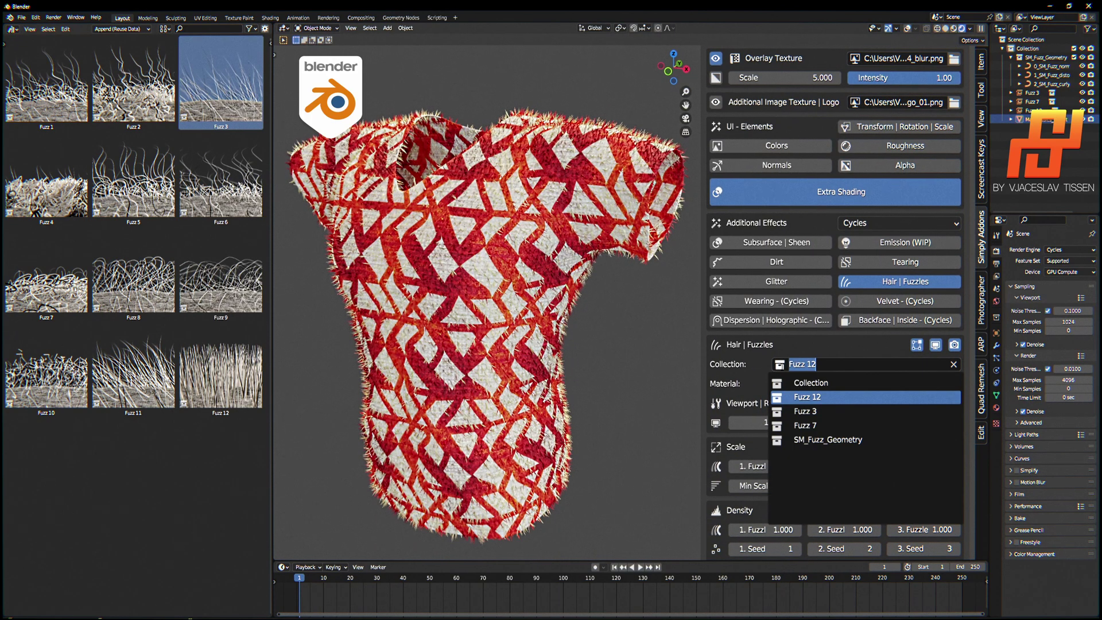
left_click(795, 411)
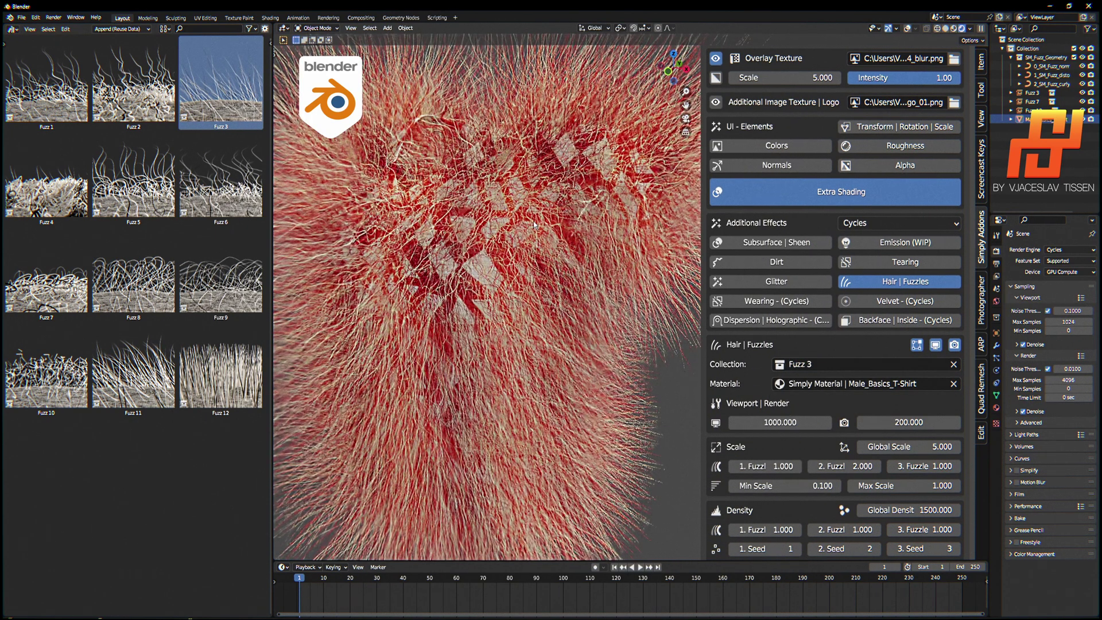
- Try Global Scale values of 2 and 1 for the Fuzz 3 hairs
left_click(904, 439)
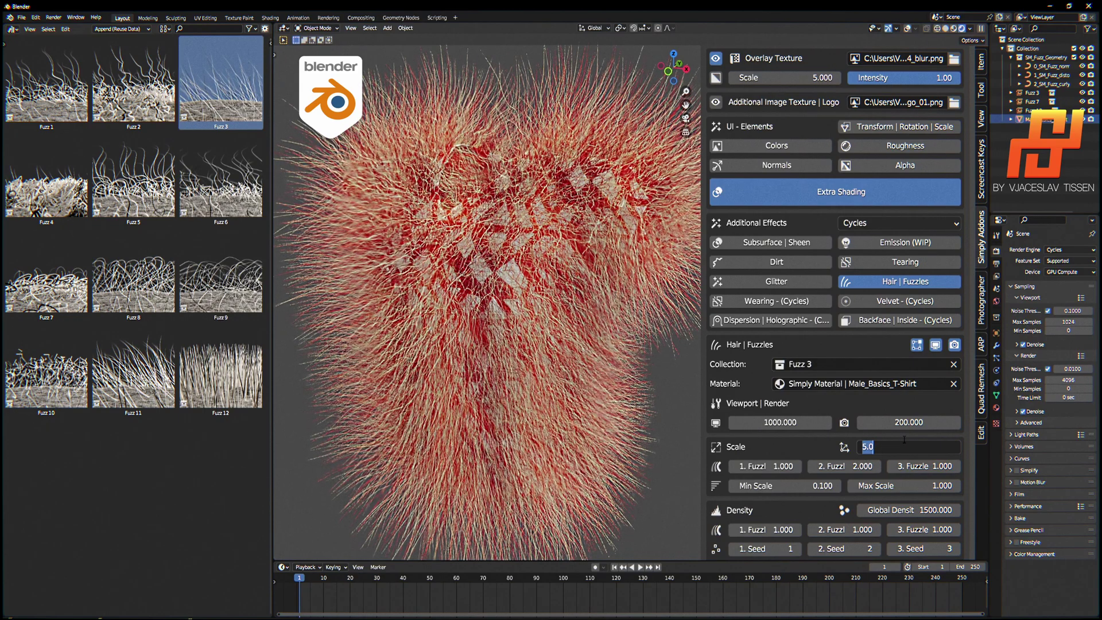
type("2")
key("Return")
left_click(914, 443)
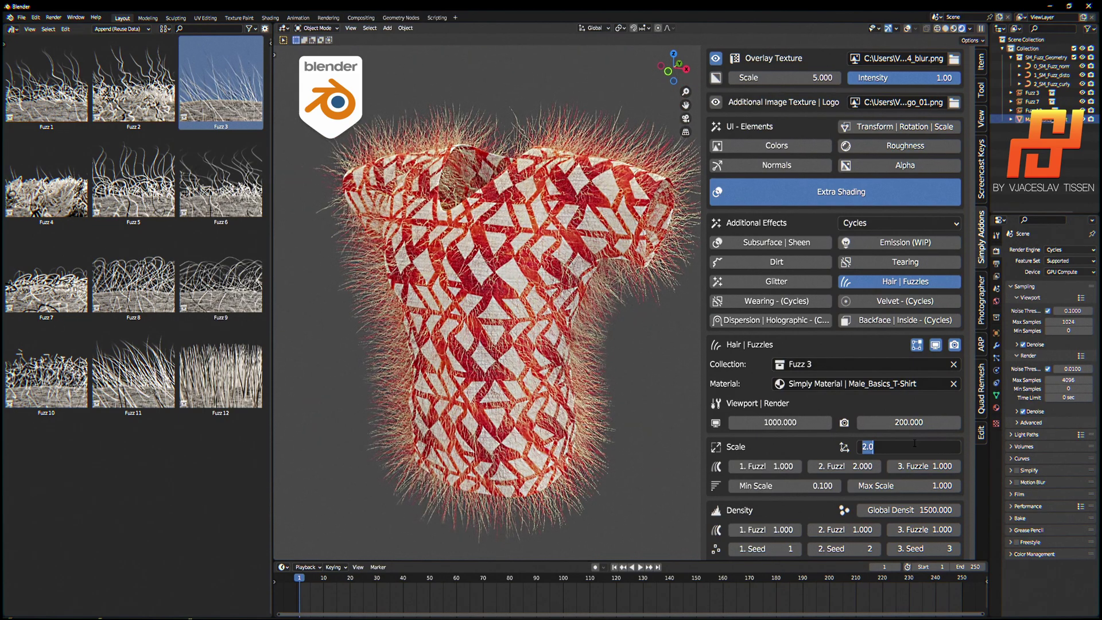
type("1")
key("Return")
- Set the Global Scale of the hair fuzzles to 0.2
left_click(905, 445)
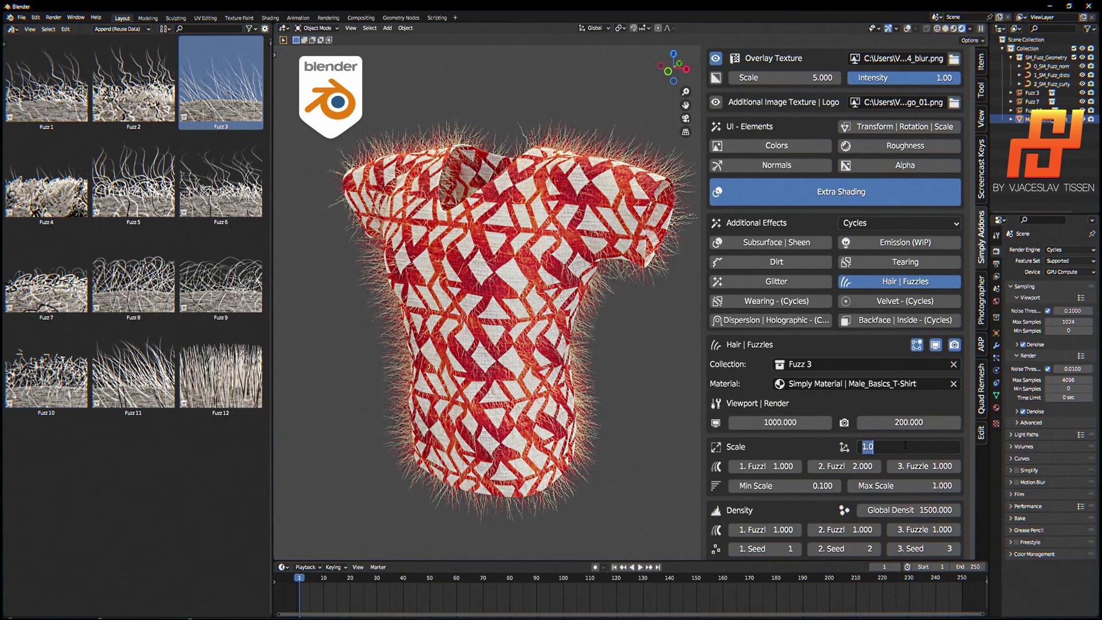
type(".2")
key("Return")
- Examine the Fuzz 3 hairs along the T-shirt's sleeve and shoulder up close, and on the whole shirt from a distance
middle_click_drag(604, 116, 569, 161, "shift")
scroll(512, 187, "up", 5)
scroll(512, 187, "down", 2)
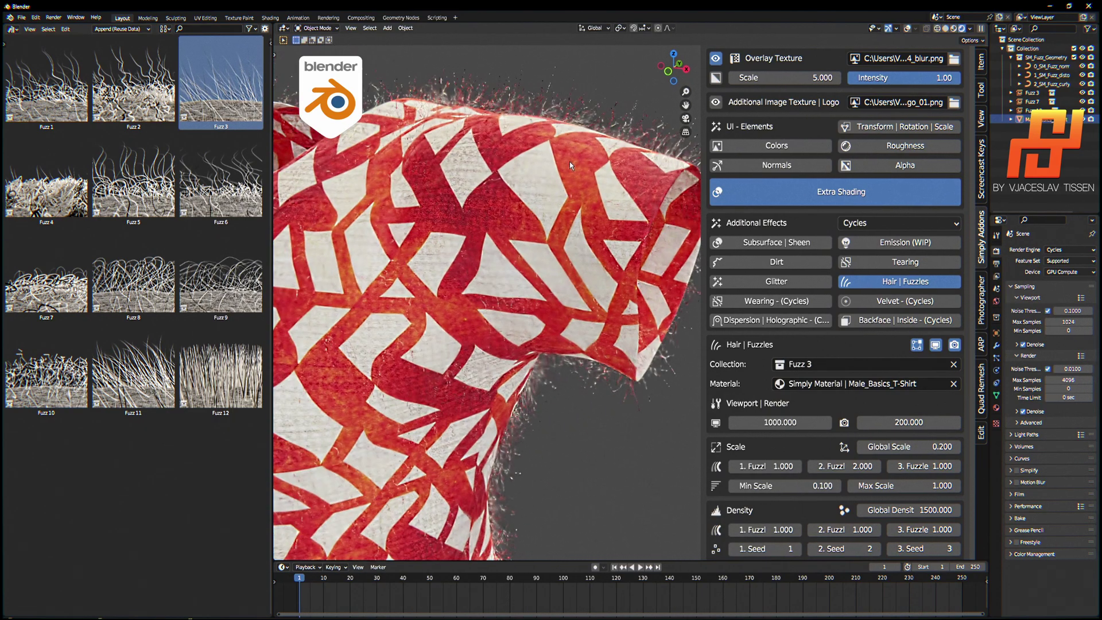
scroll(511, 242, "down", 2)
middle_click_drag(521, 278, 569, 243, "shift")
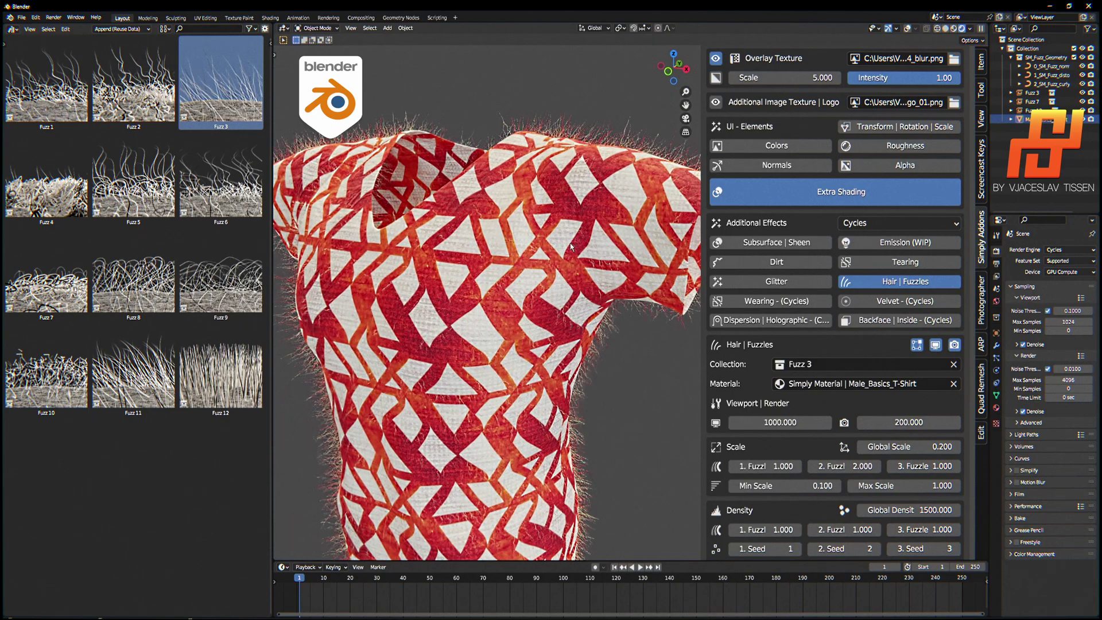
scroll(611, 237, "down", 1)
scroll(611, 236, "down", 1)
scroll(609, 230, "up", 4)
middle_click_drag(567, 69, 529, 249, "shift")
scroll(529, 249, "up", 2)
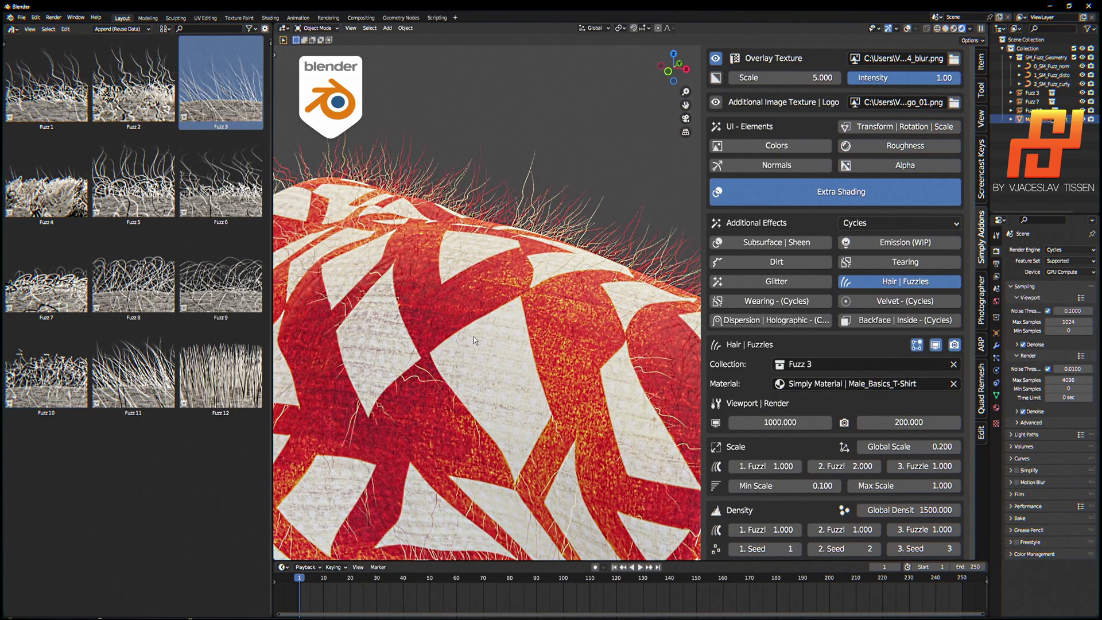
scroll(474, 339, "down", 5)
middle_click_drag(473, 339, 529, 214)
scroll(529, 214, "down", 1)
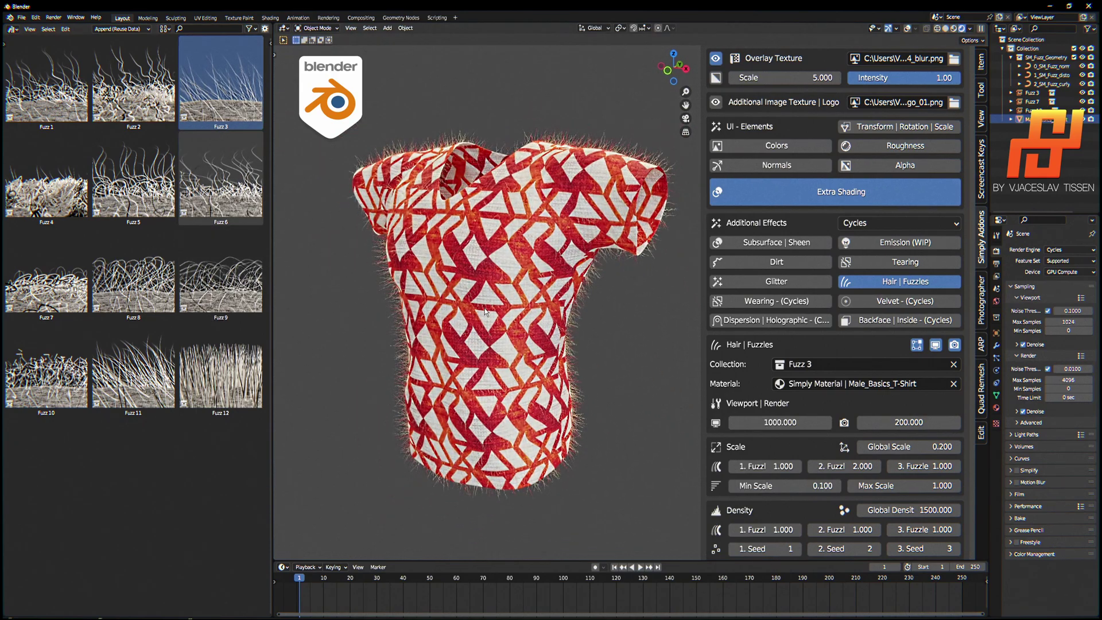